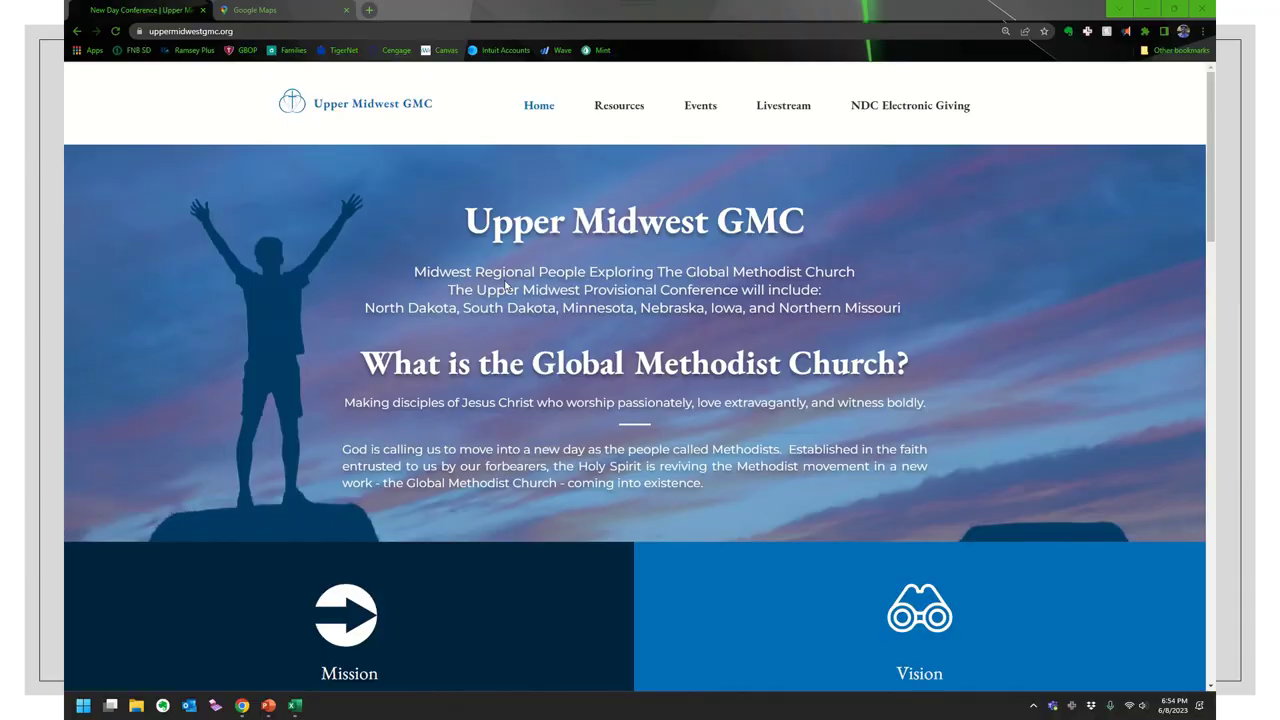
# - Scroll down to the embedded Upper Midwest Global Methodist Churches map, then pan and zoom out over the markers
pyautogui.scroll(-9, 270, 354)
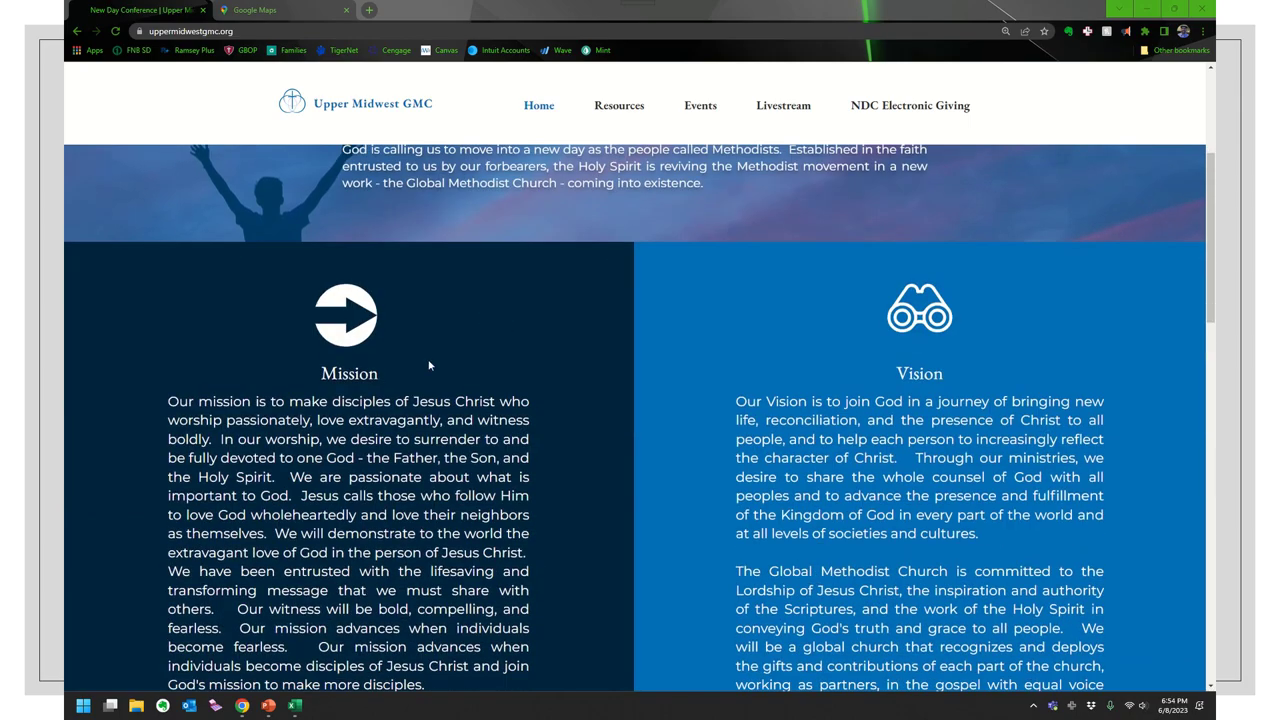
pyautogui.scroll(-6, 270, 354)
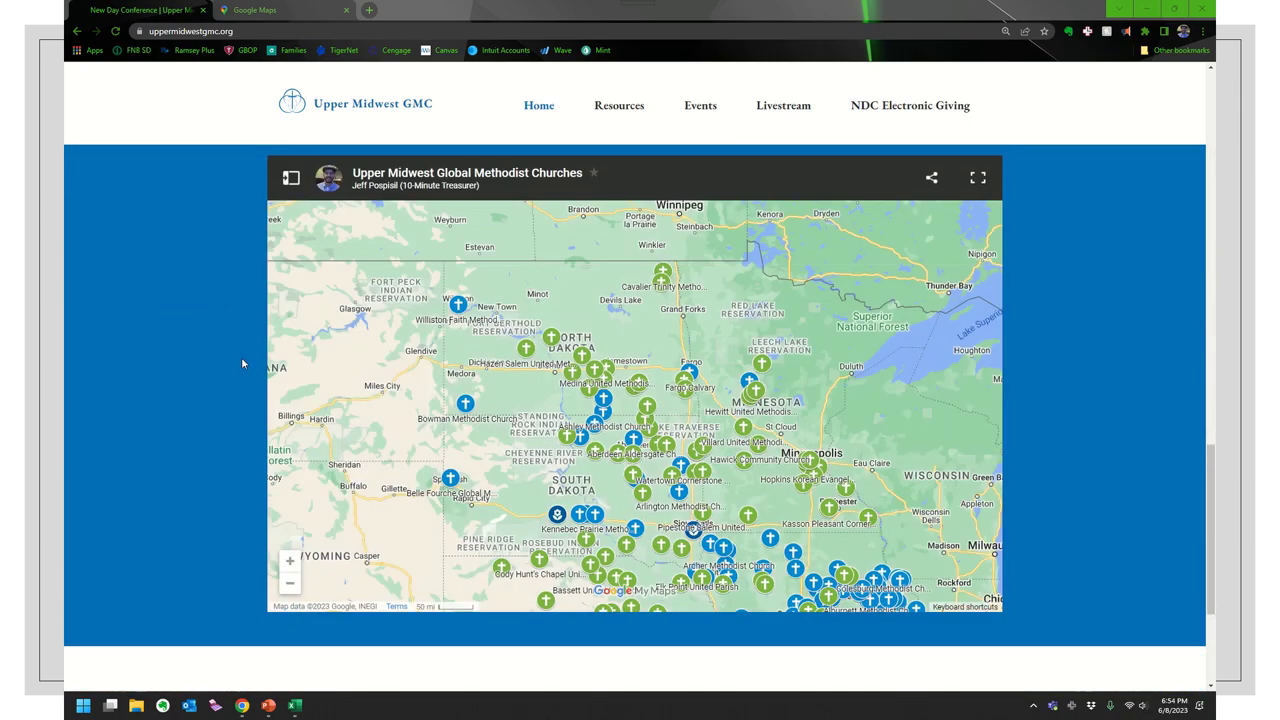
pyautogui.moveTo(761, 480); pyautogui.dragTo(708, 351)
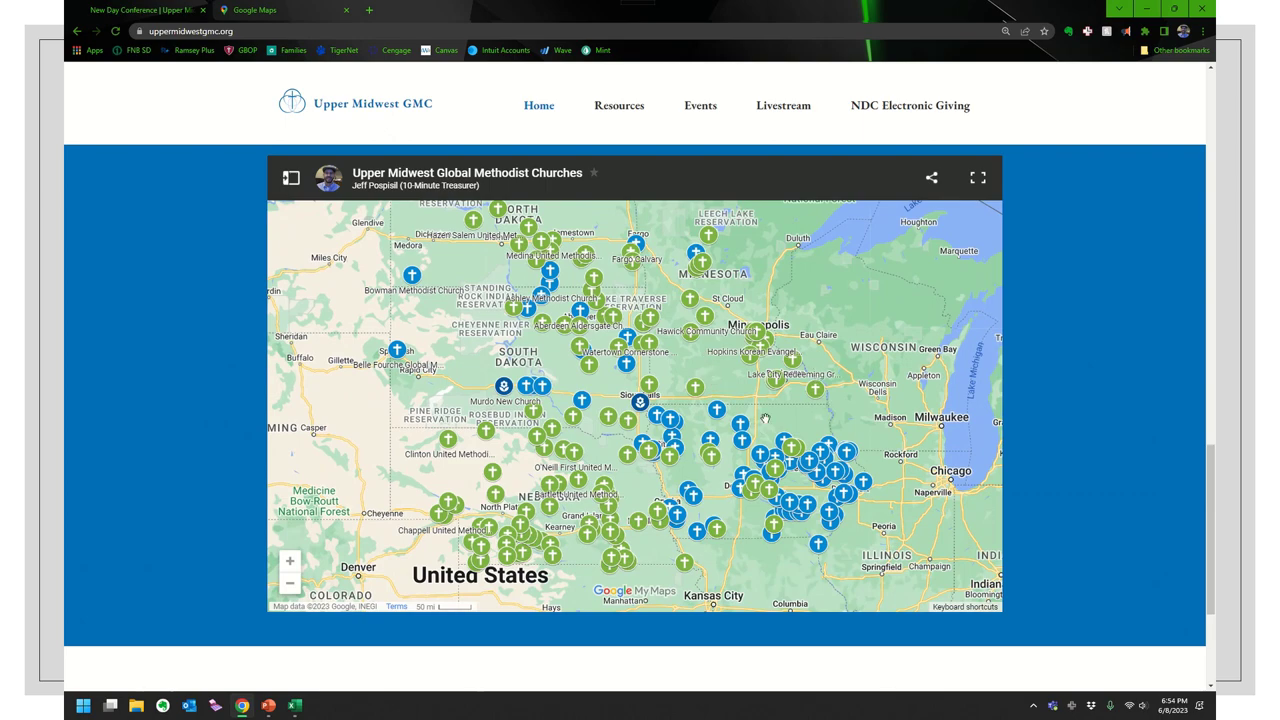
pyautogui.scroll(-1, 788, 428)
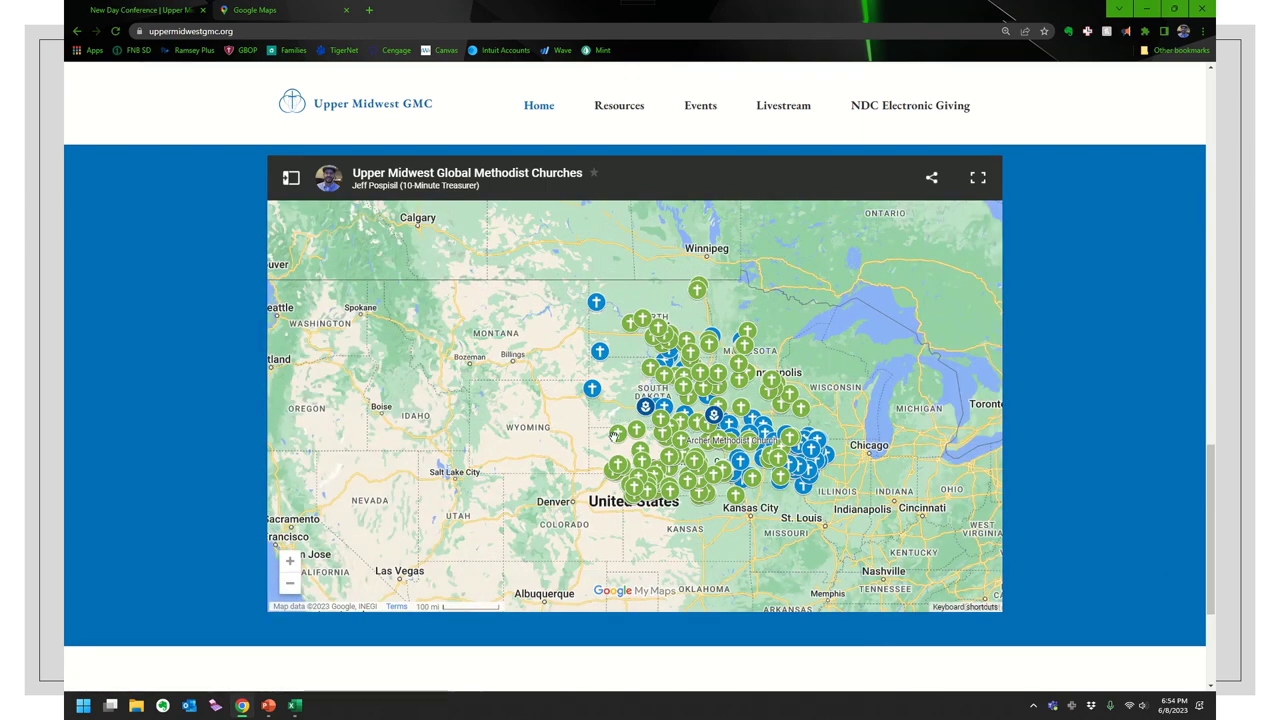
pyautogui.moveTo(788, 325); pyautogui.dragTo(688, 367)
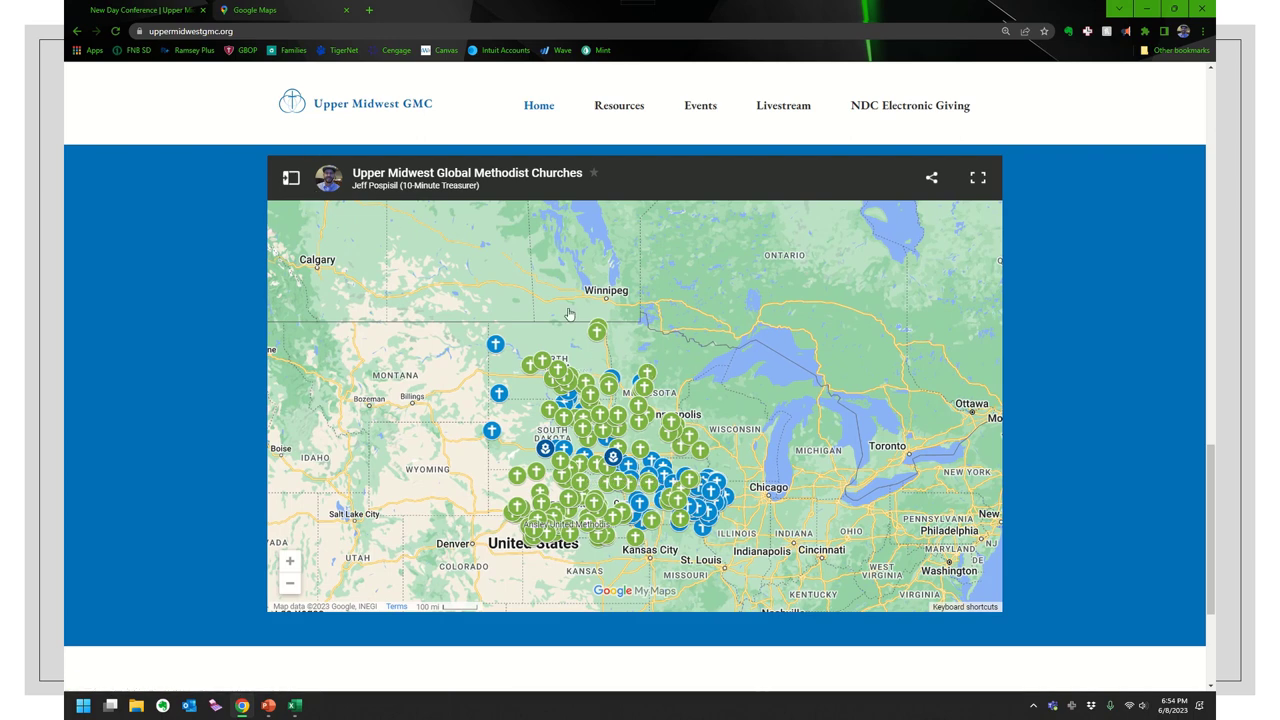
# - Show the map's legend with the Churches, Disaffiliating and Church Plants layers
pyautogui.click(291, 180)
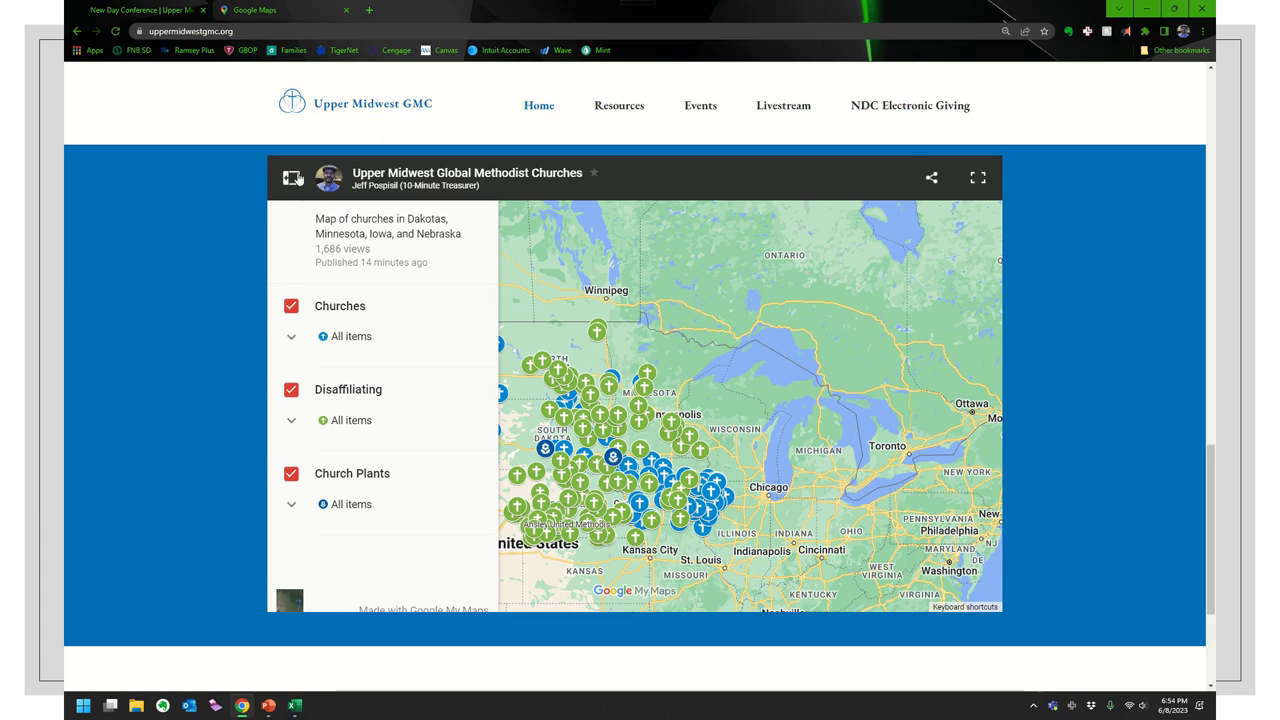
pyautogui.click(291, 178)
pyautogui.click(291, 178)
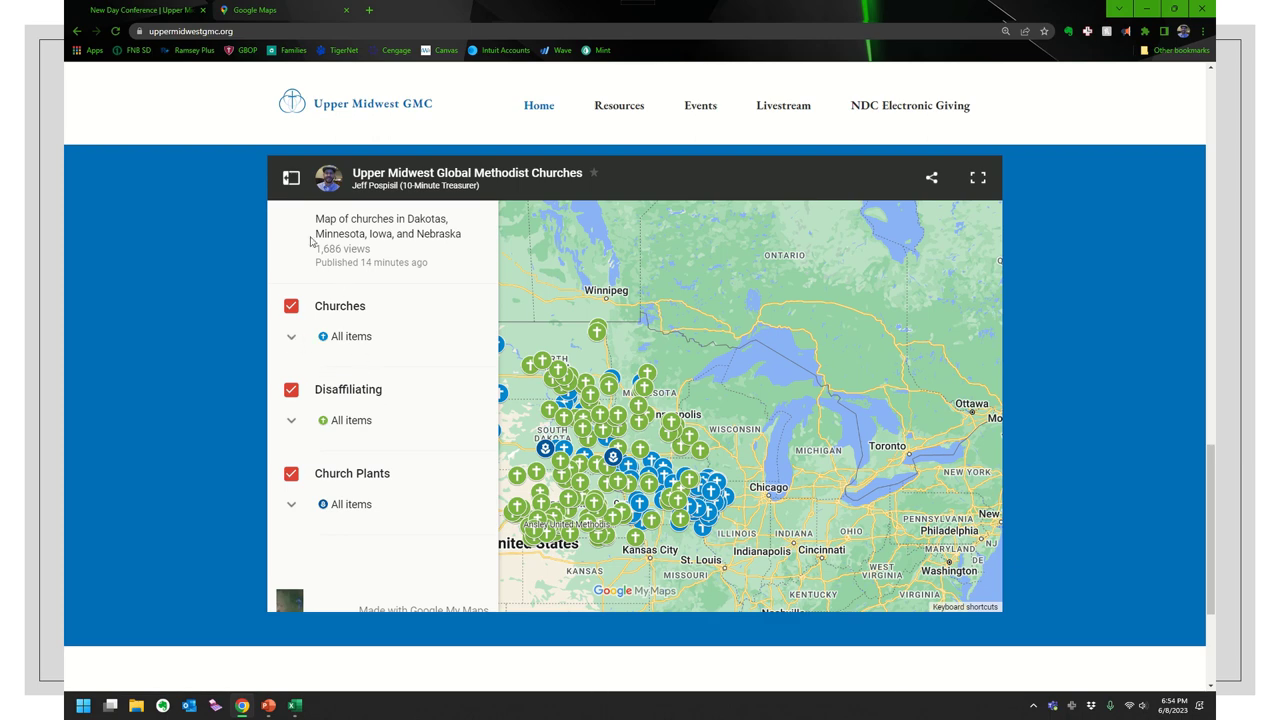
# - Expand the Churches layer's items and display Bowman Methodist Church's details and address
pyautogui.click(291, 337)
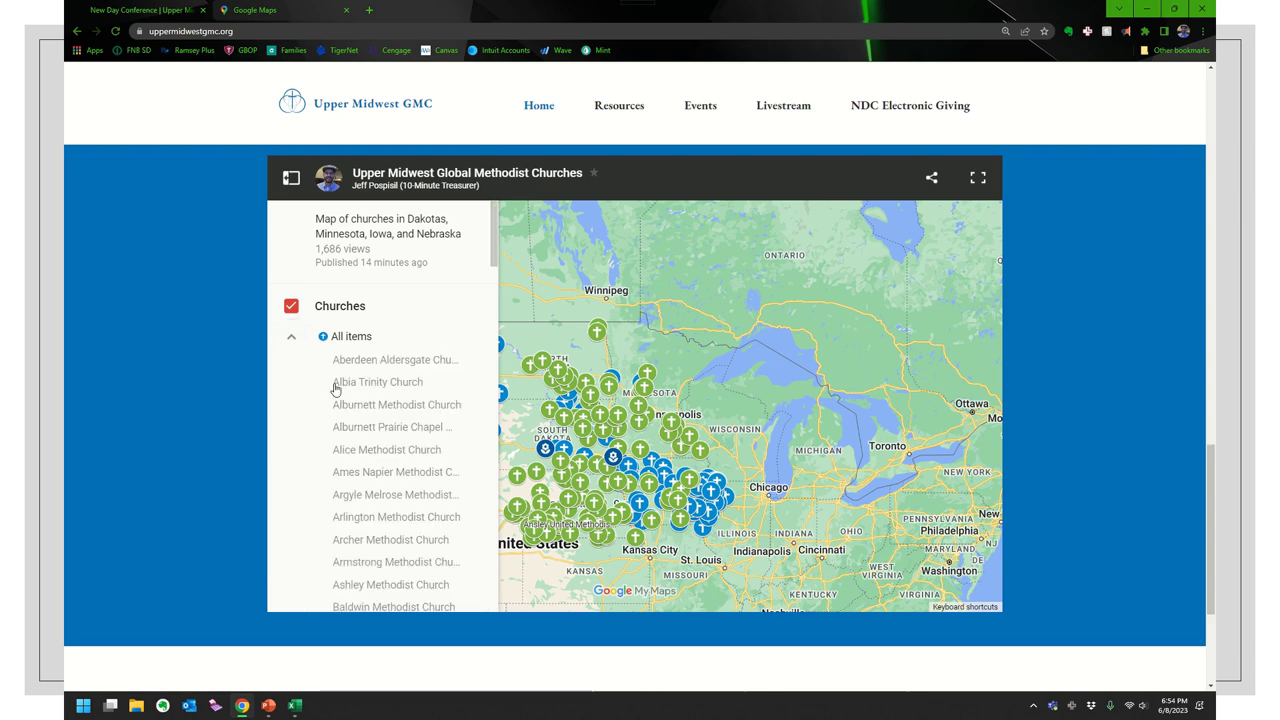
pyautogui.scroll(-3, 373, 412)
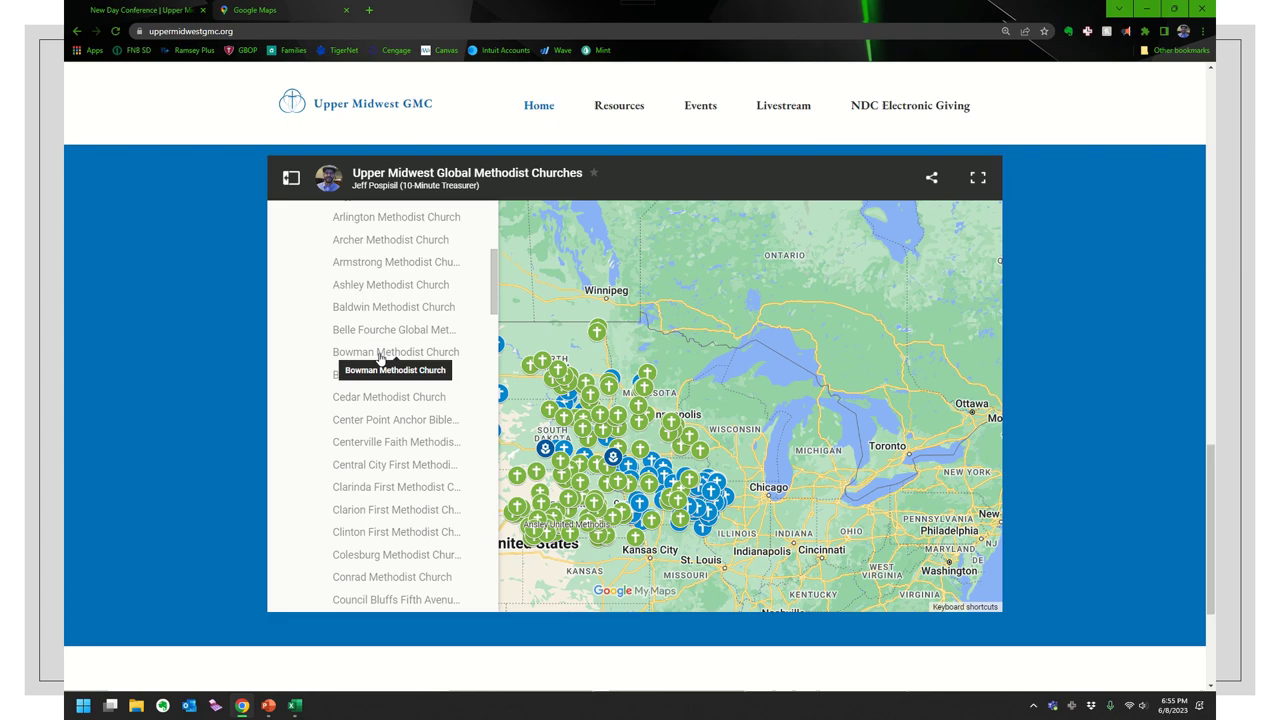
pyautogui.click(381, 354)
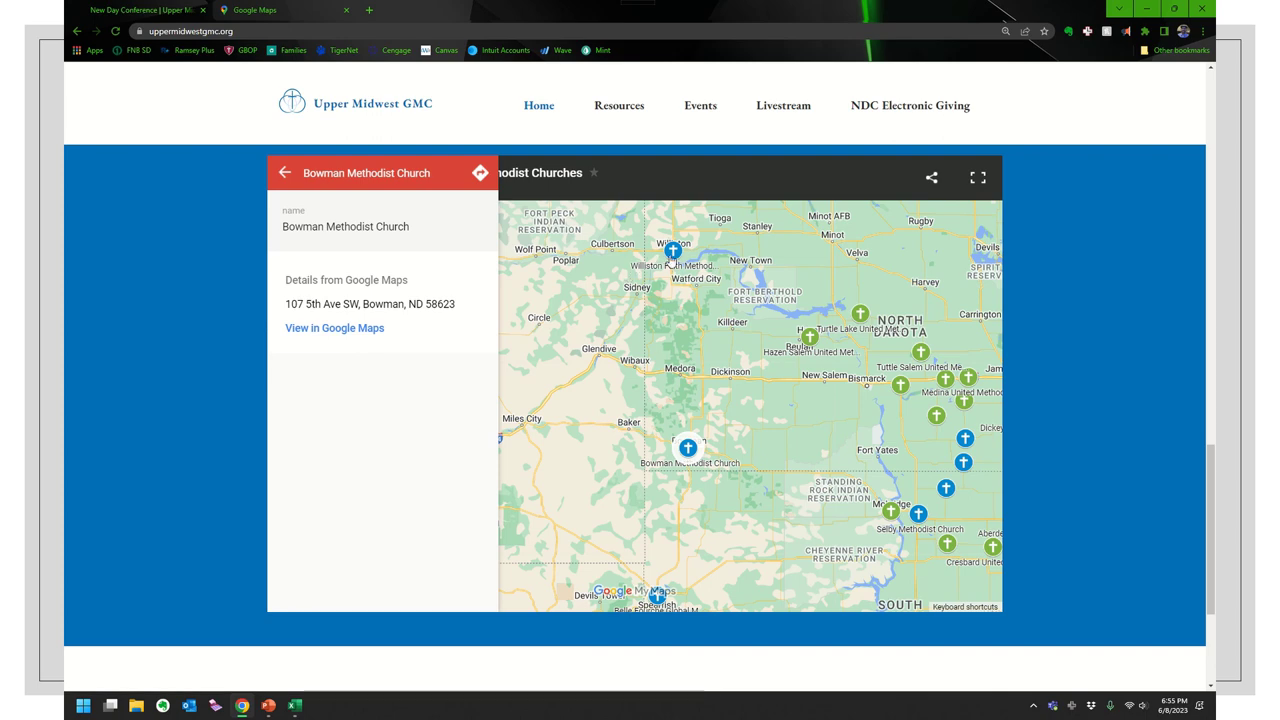
# - View details for Williston Faith Methodist Church and the church near Fort Dodge, then return to the list
pyautogui.moveTo(695, 328); pyautogui.dragTo(652, 391)
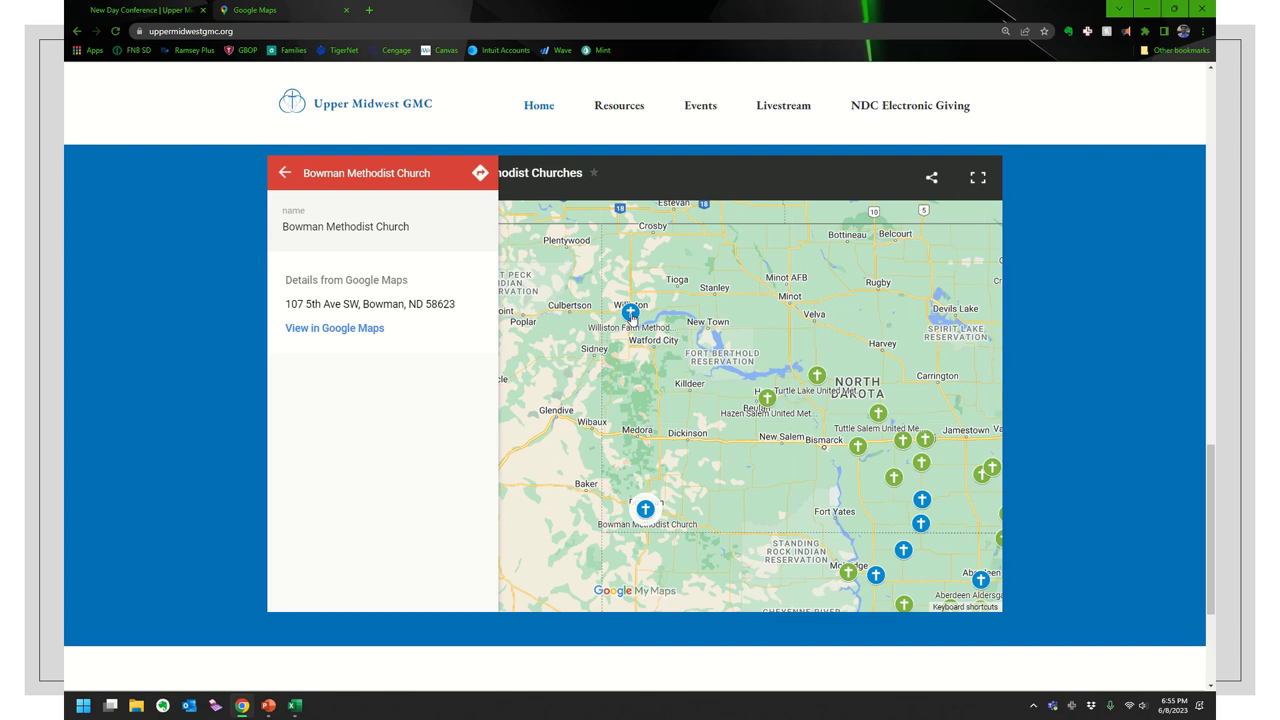
pyautogui.click(630, 313)
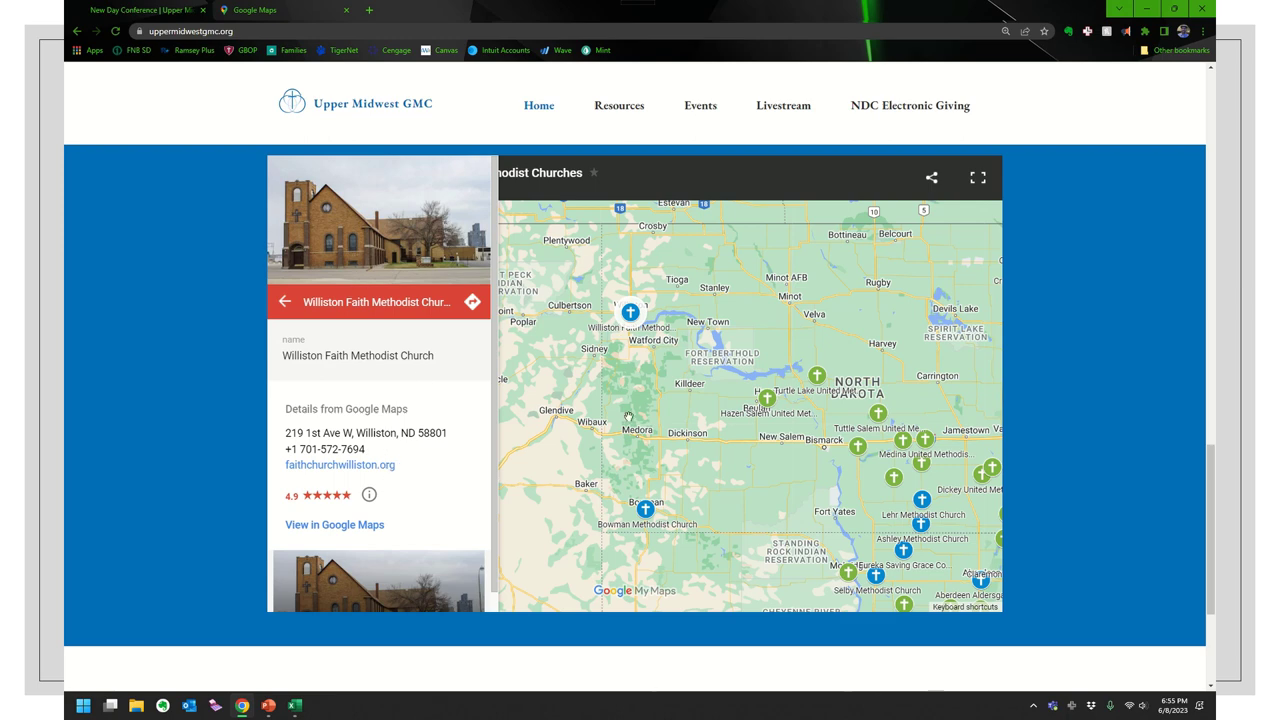
pyautogui.moveTo(722, 480); pyautogui.dragTo(605, 328)
pyautogui.moveTo(745, 515); pyautogui.dragTo(600, 443)
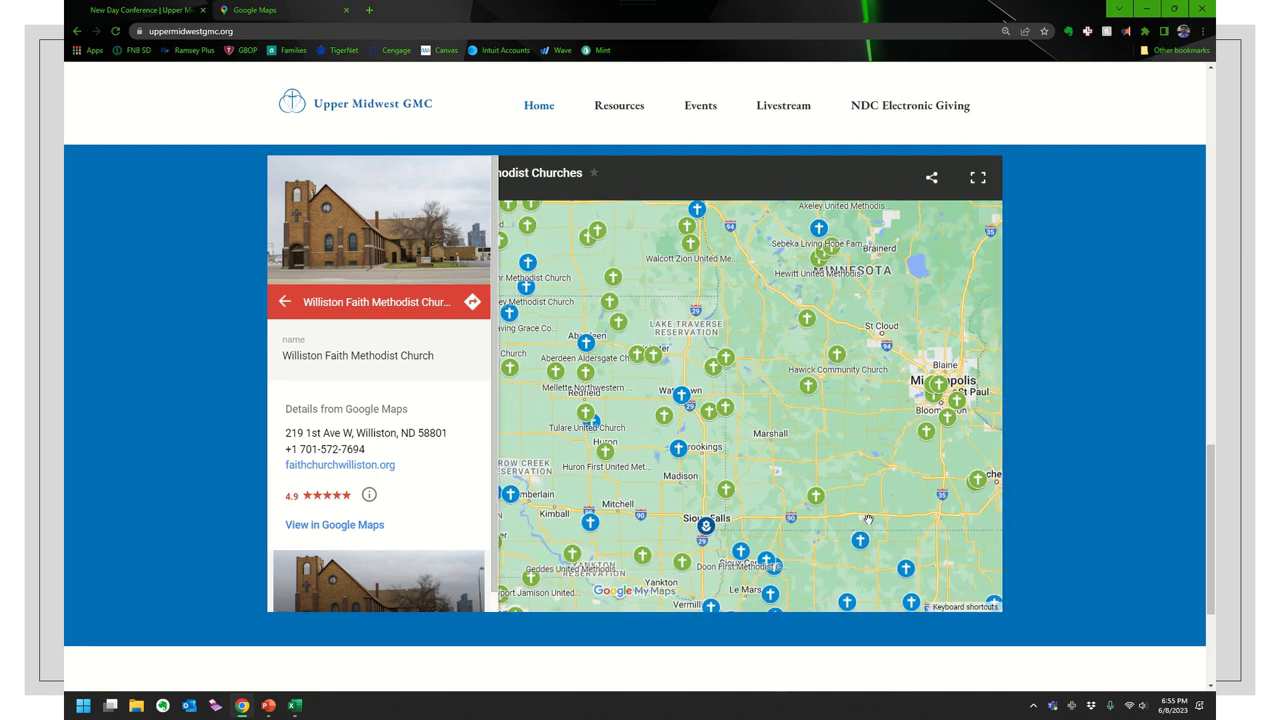
pyautogui.moveTo(930, 600); pyautogui.dragTo(790, 435)
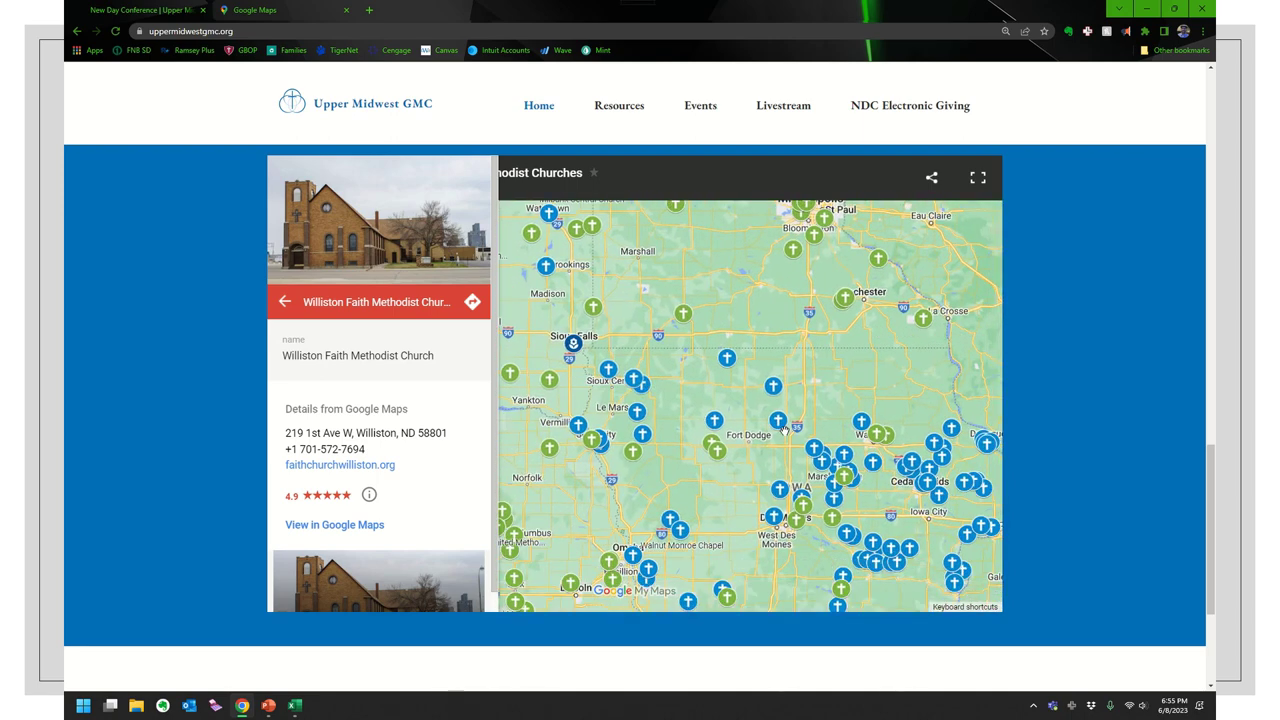
pyautogui.click(781, 424)
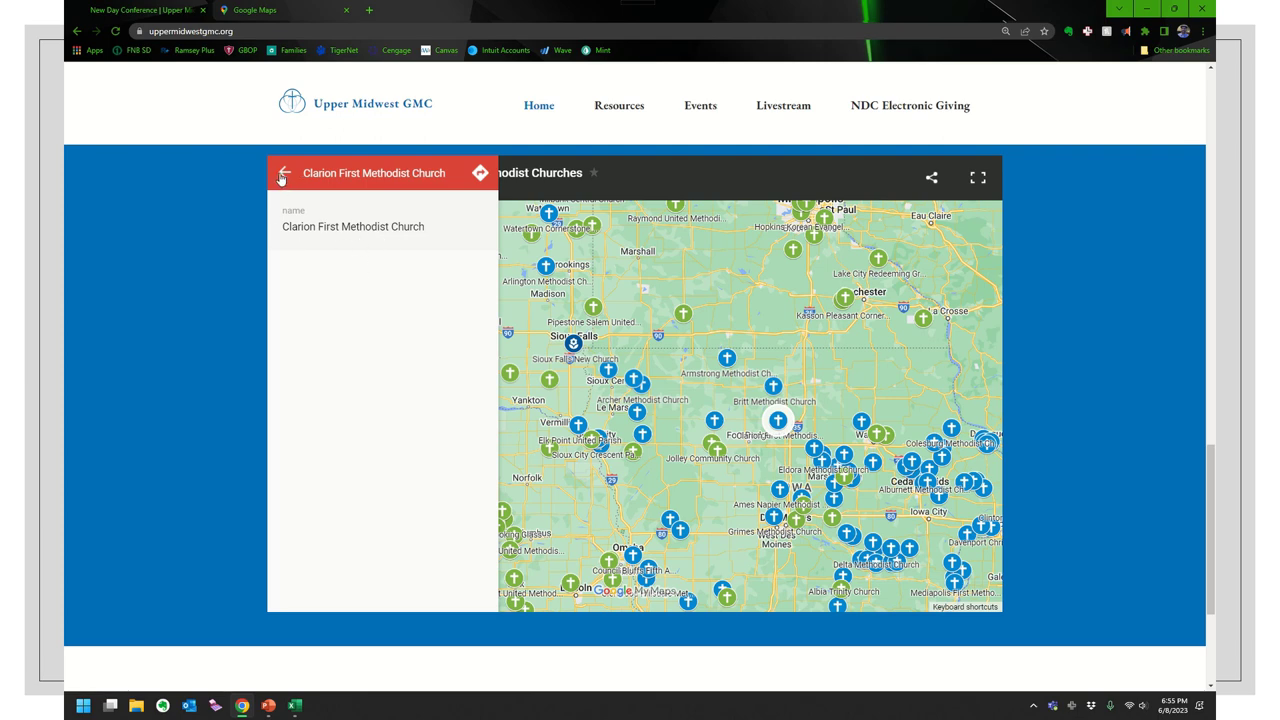
pyautogui.click(283, 175)
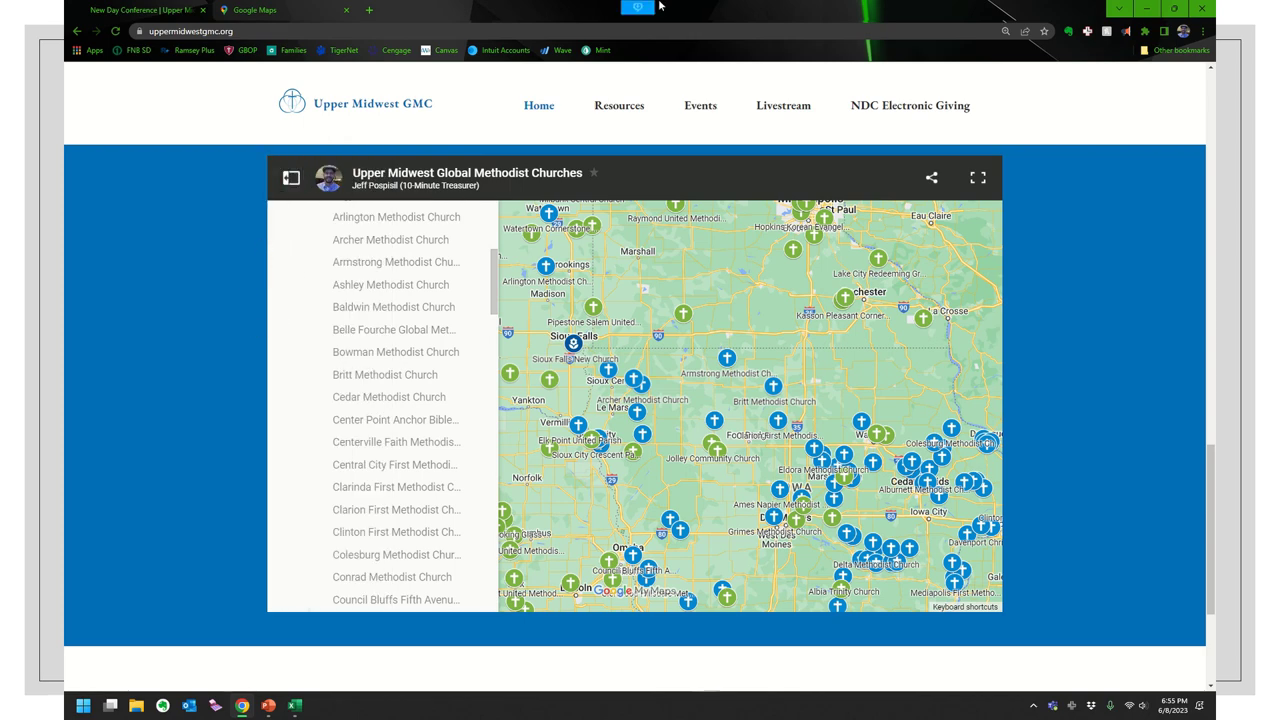
# - Review the Data.xlsx names and addresses in cells A2 and B2, then close Excel
pyautogui.moveTo(628, 8)
pyautogui.click(597, 26)
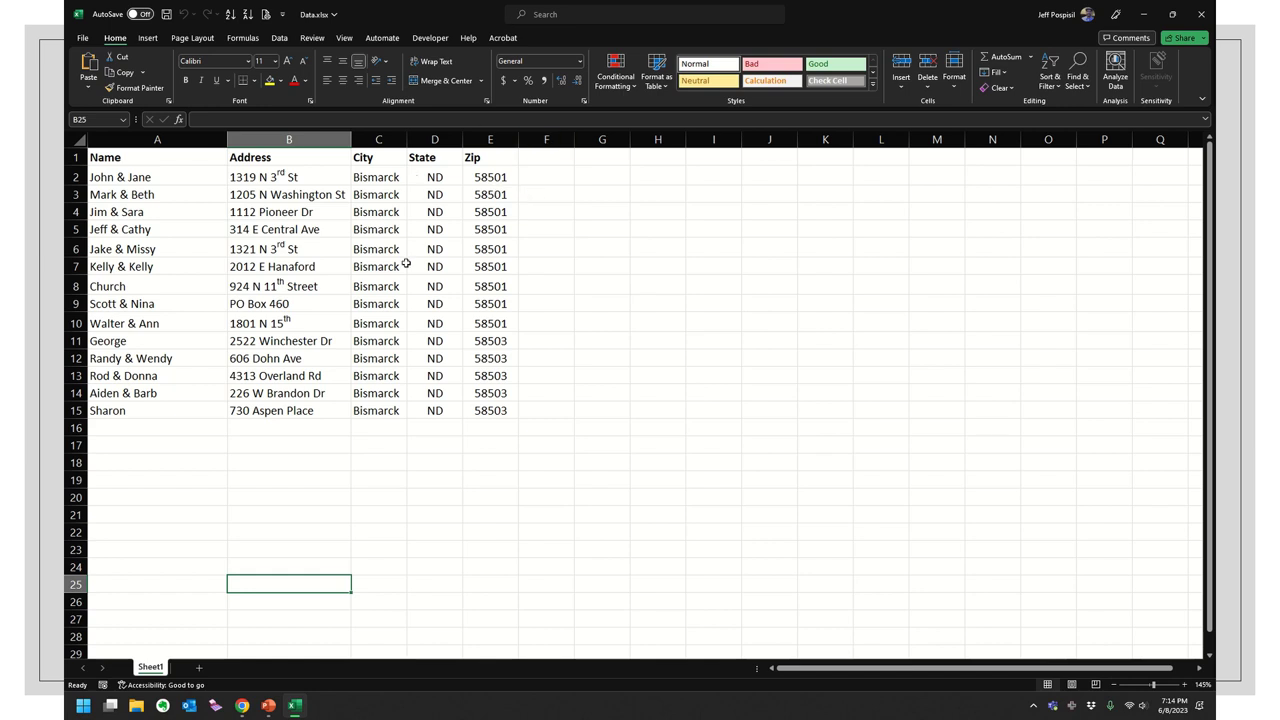
pyautogui.click(150, 170)
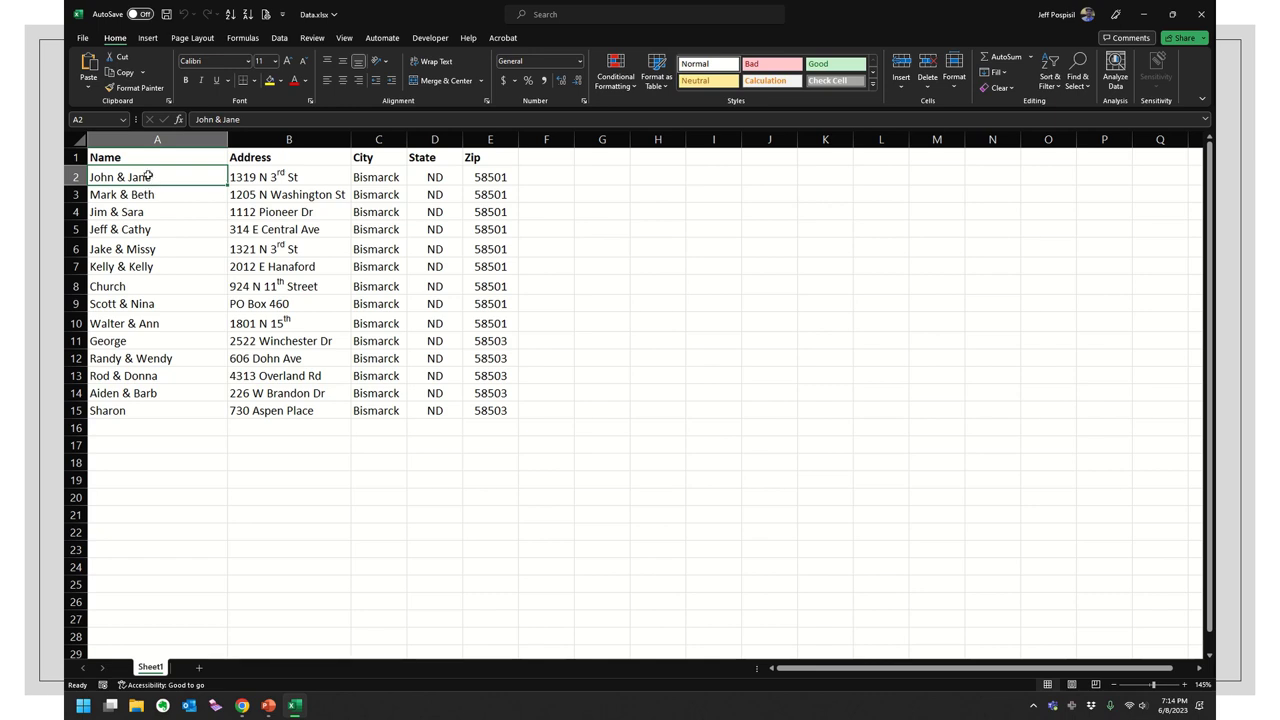
pyautogui.click(295, 179)
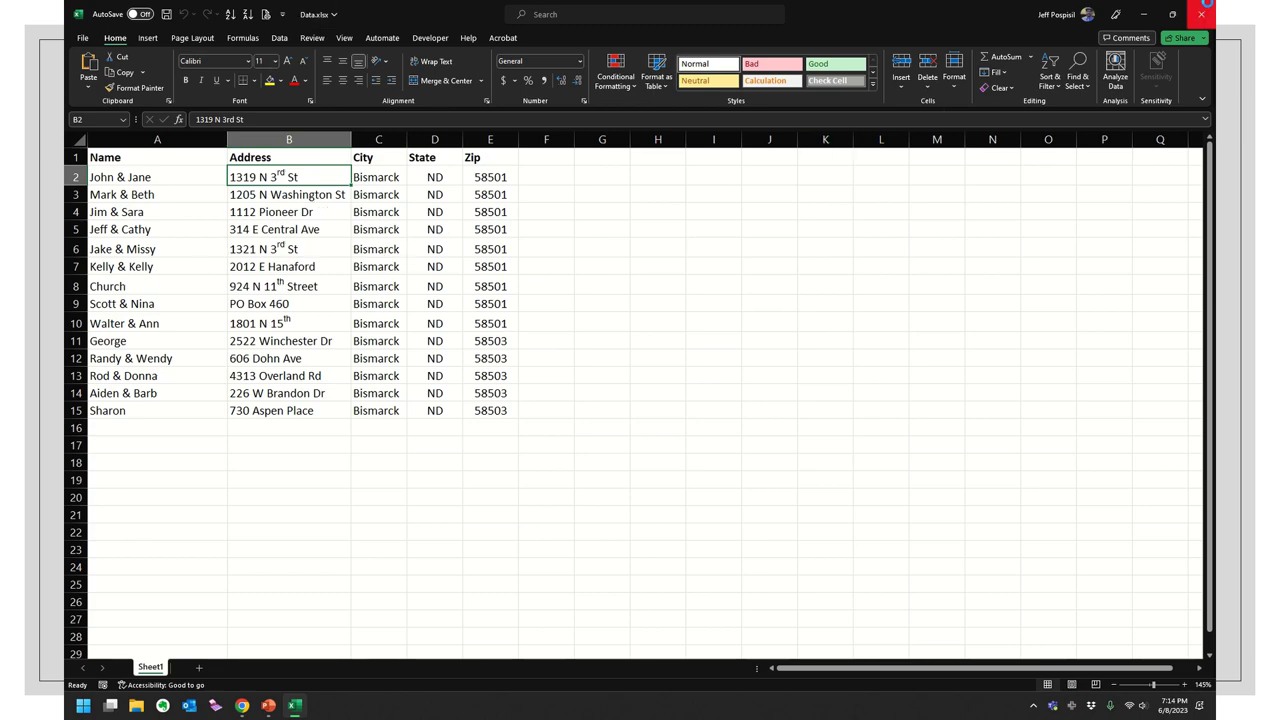
pyautogui.click(1203, 10)
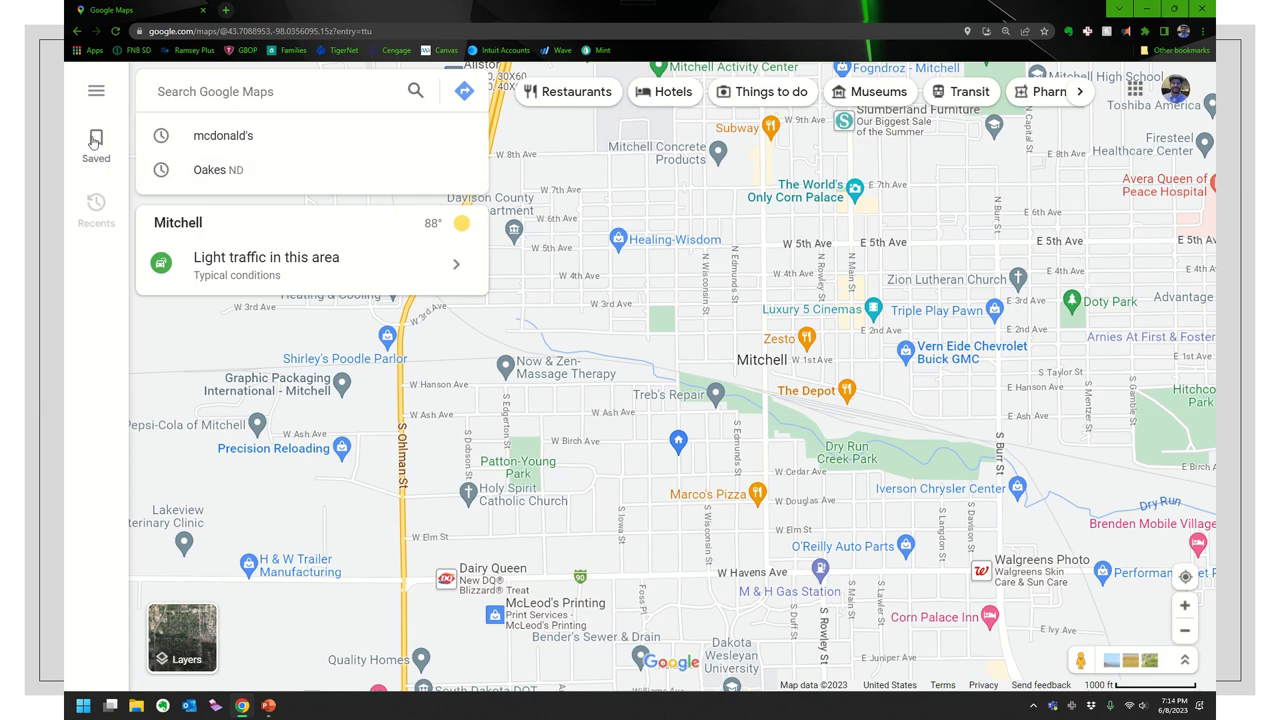
# - Open Saved places and switch to the list of saved maps
pyautogui.click(96, 148)
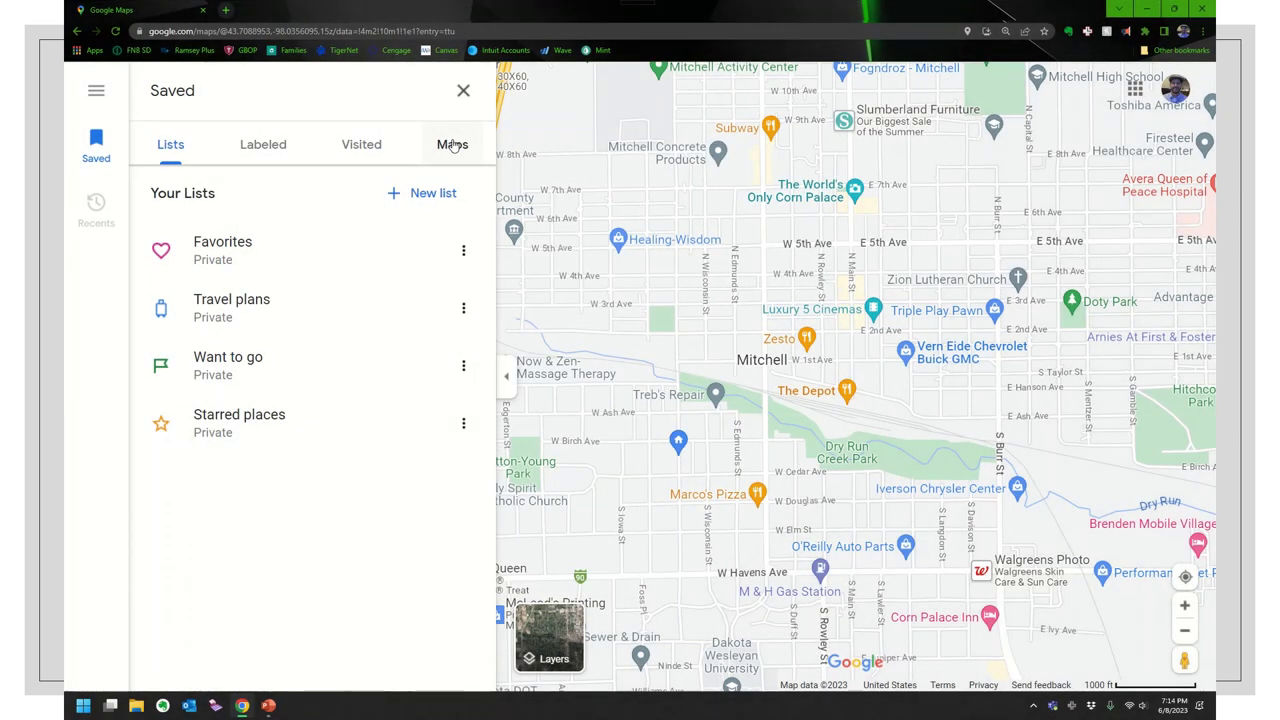
pyautogui.click(452, 145)
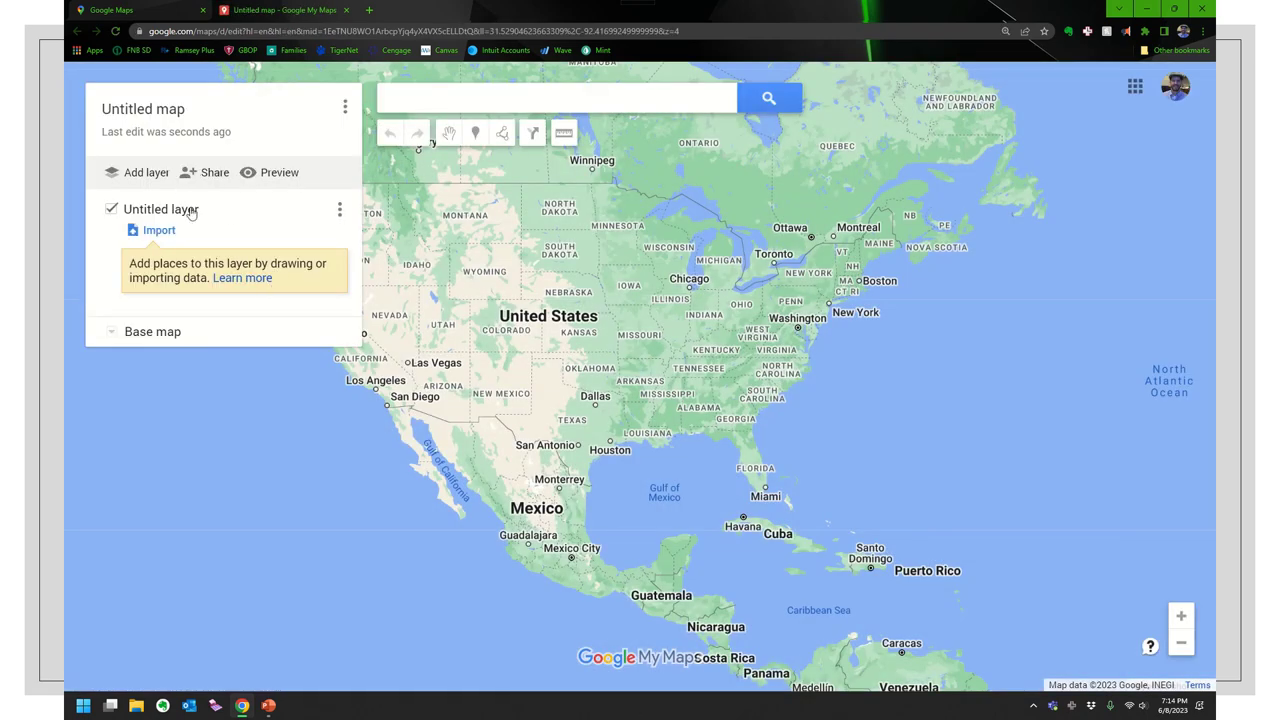
# - Title the map 'Bismarck Friends' and rename its untitled layer 'Friends'
pyautogui.click(176, 112)
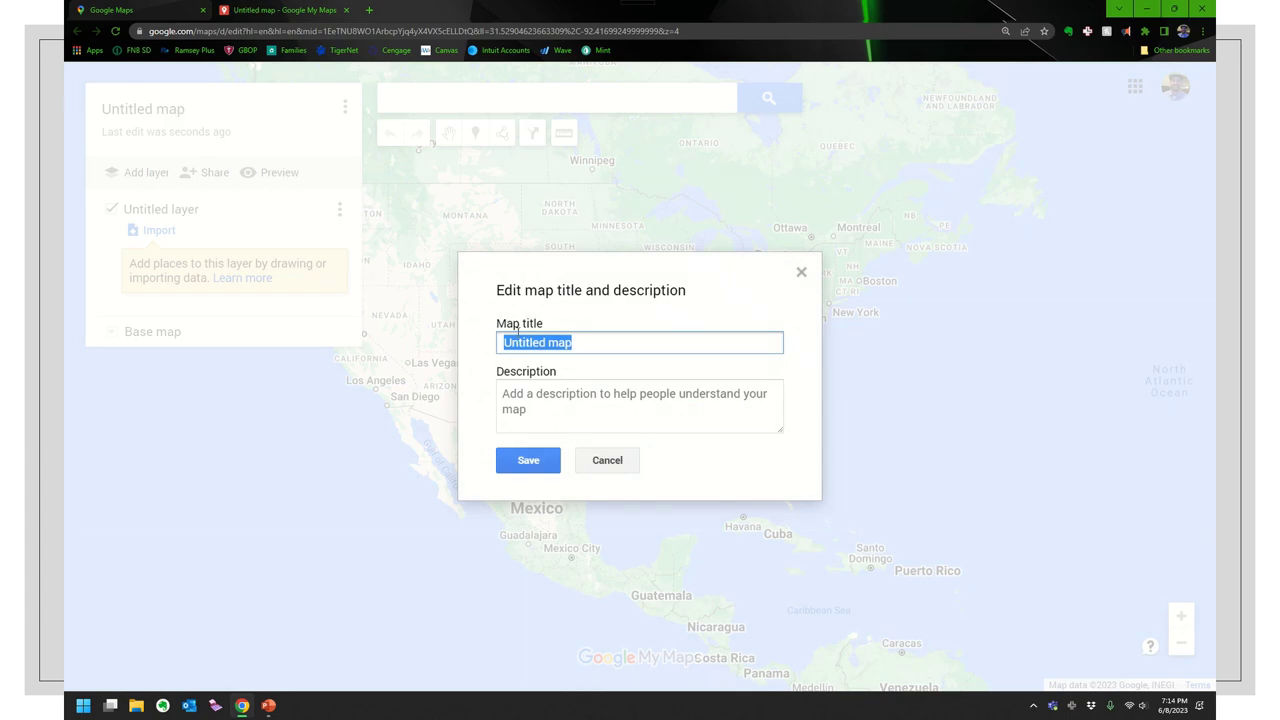
pyautogui.write('Bismarck Friends')
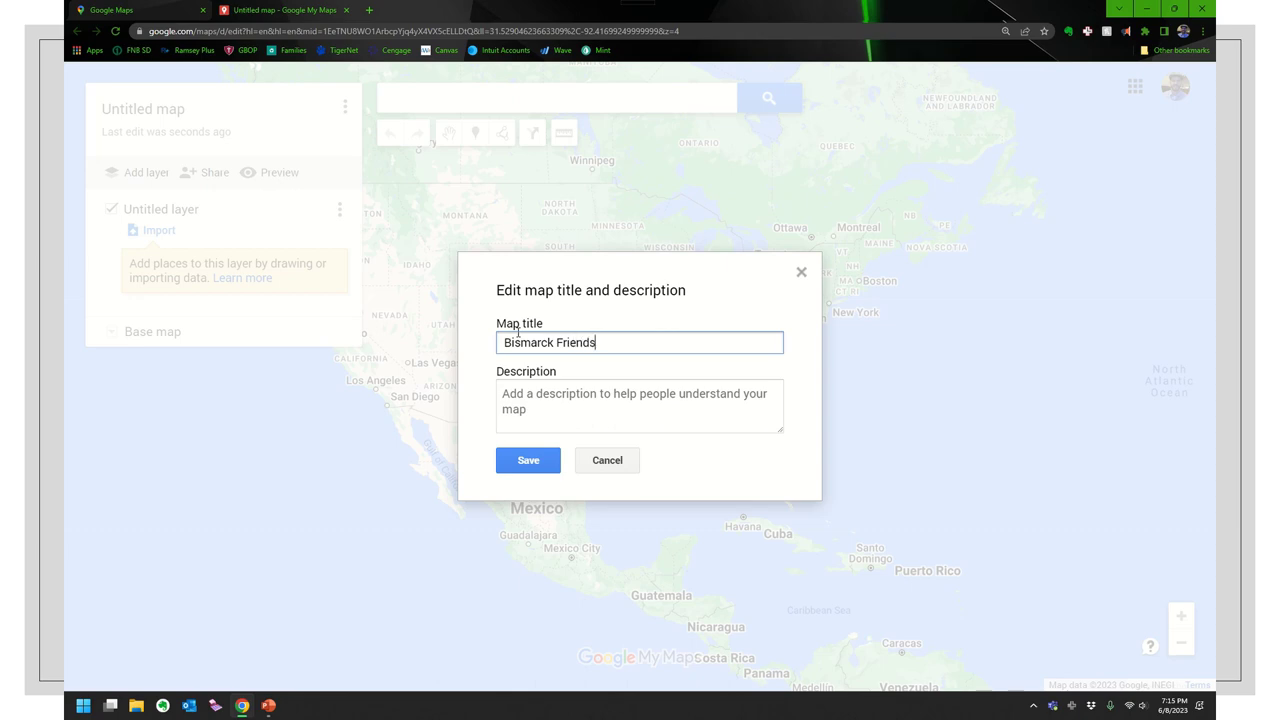
pyautogui.click(520, 460)
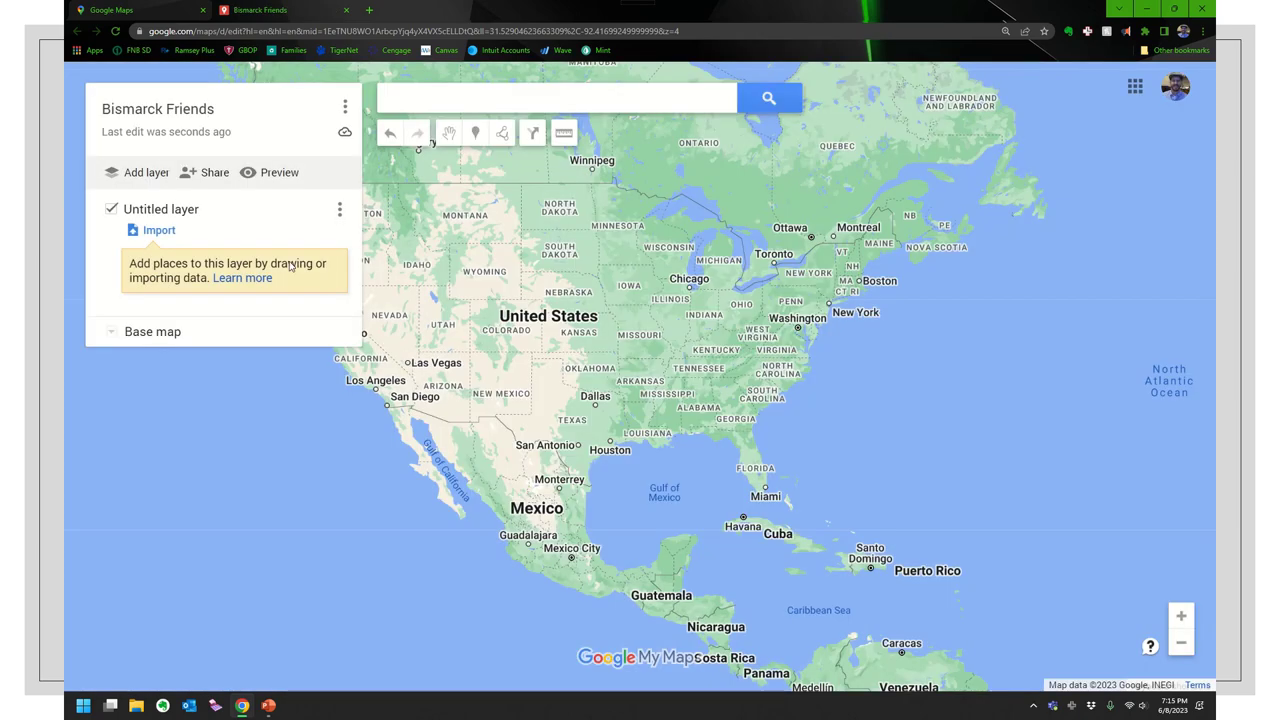
pyautogui.click(185, 216)
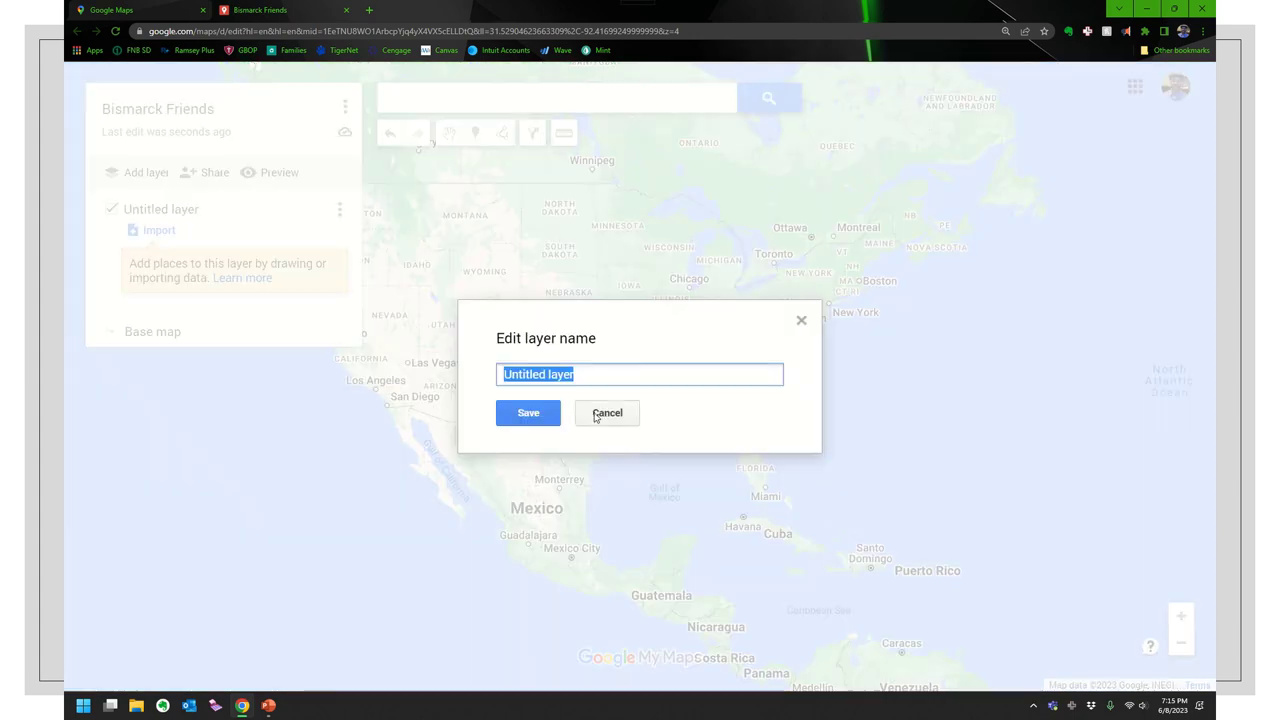
pyautogui.write('Friends')
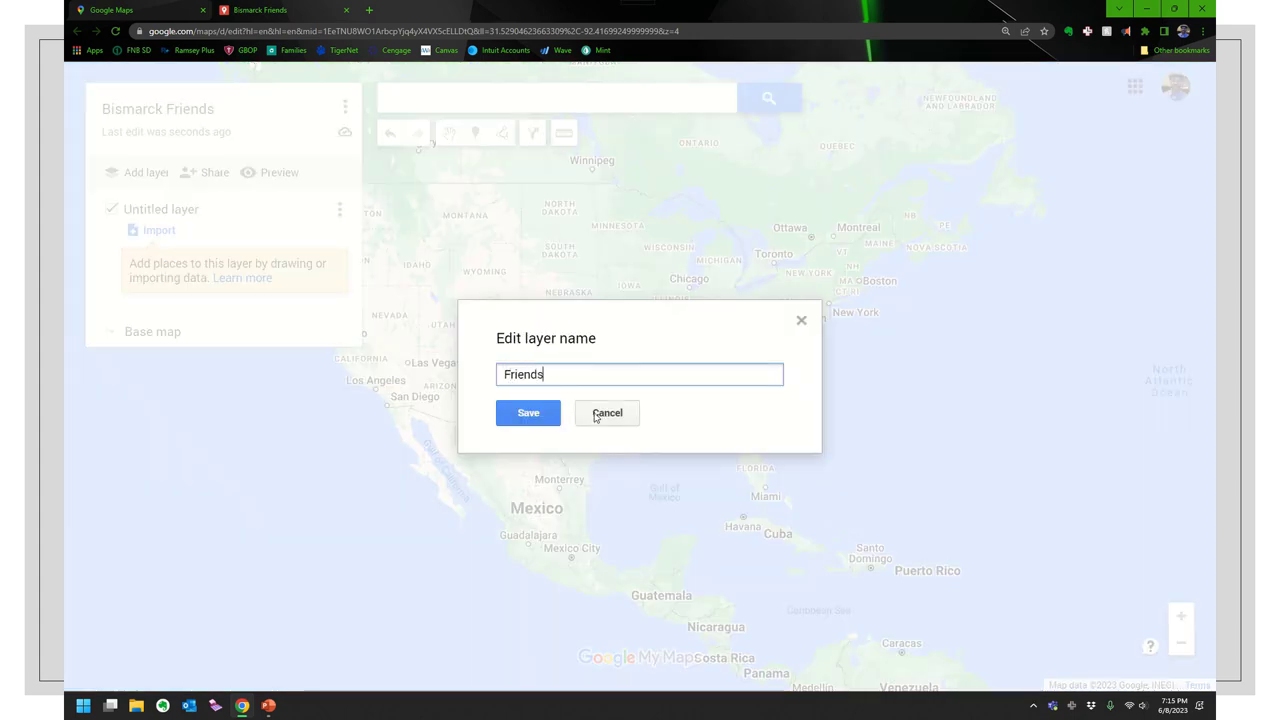
pyautogui.click(530, 415)
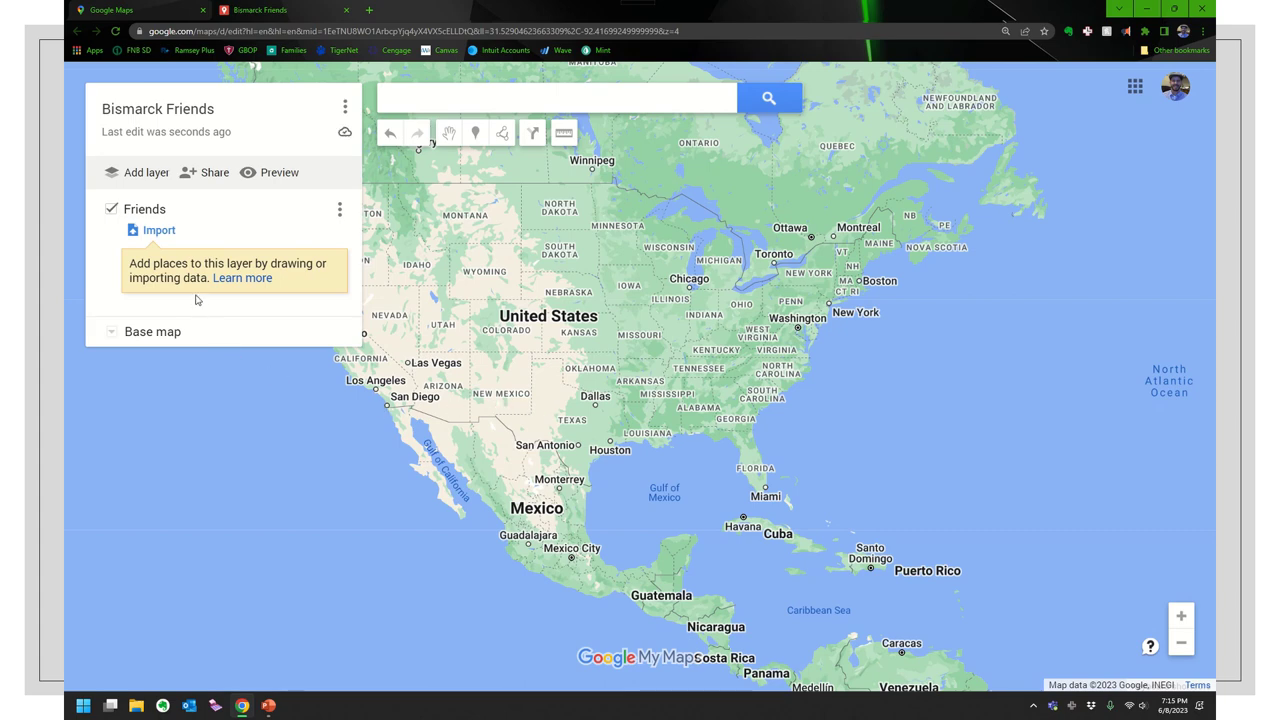
# - Upload the Data.xlsx spreadsheet into the Friends layer
pyautogui.click(159, 231)
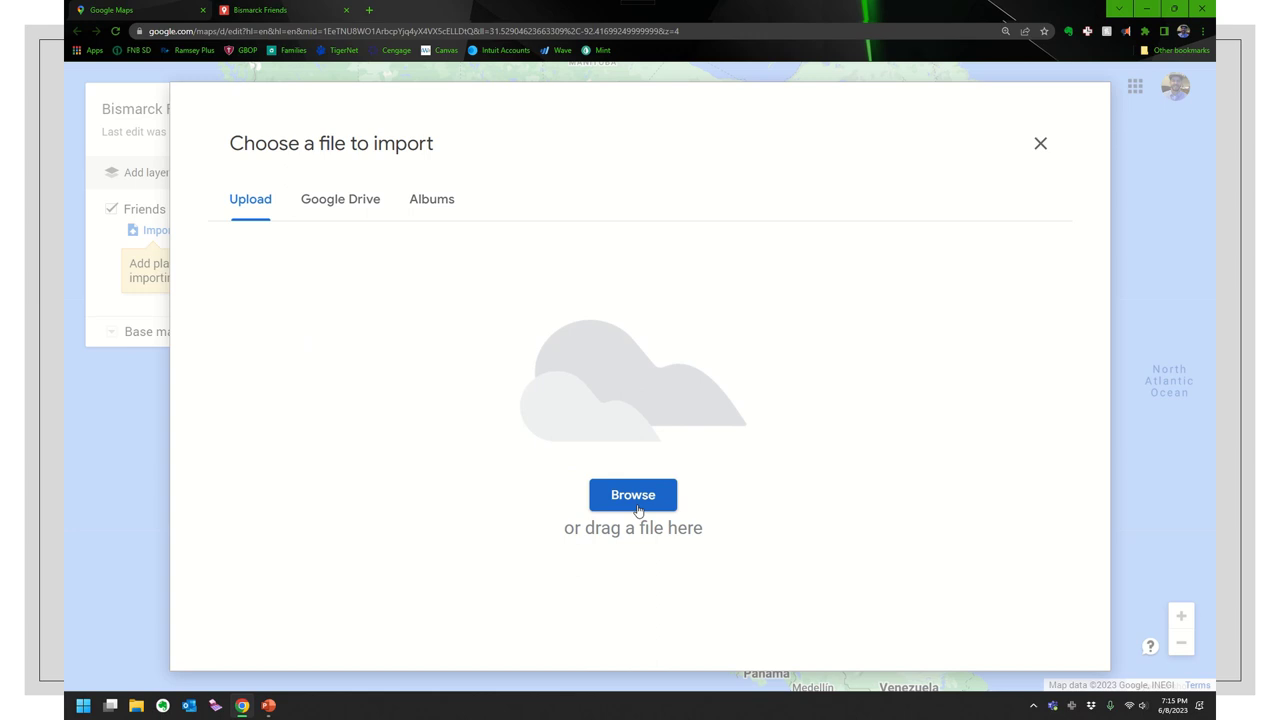
pyautogui.click(632, 497)
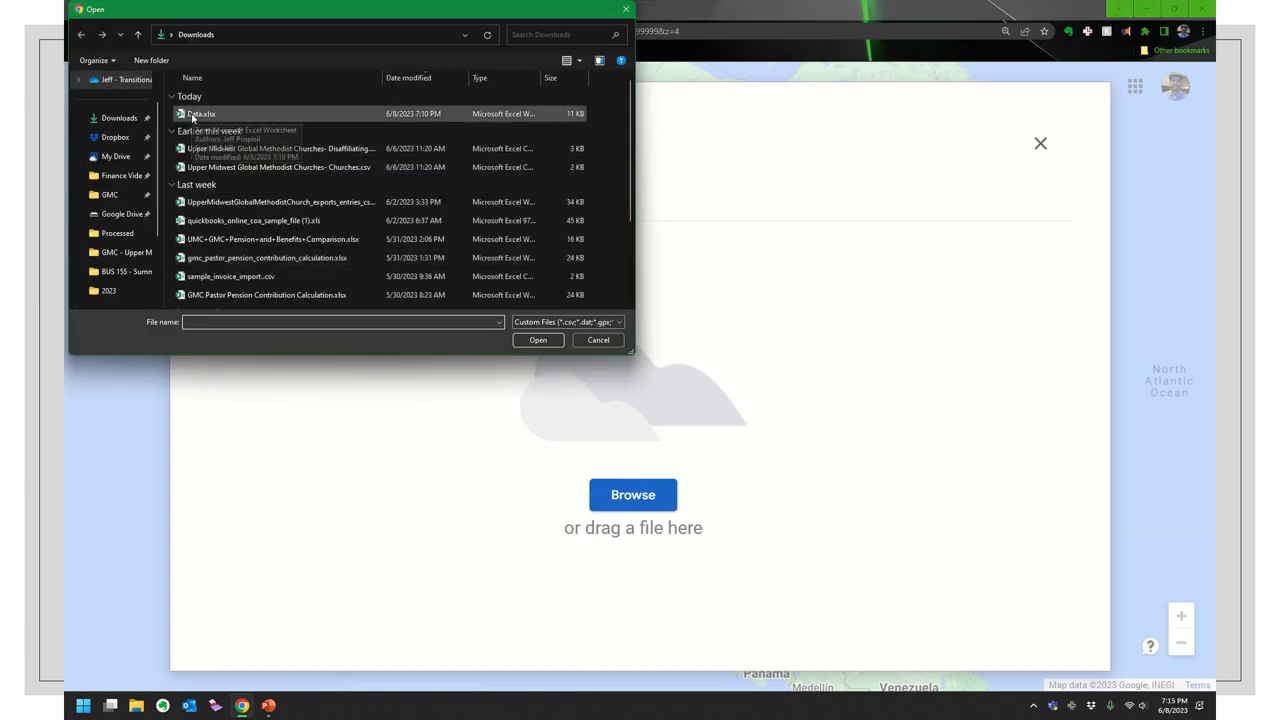
pyautogui.doubleClick(196, 114)
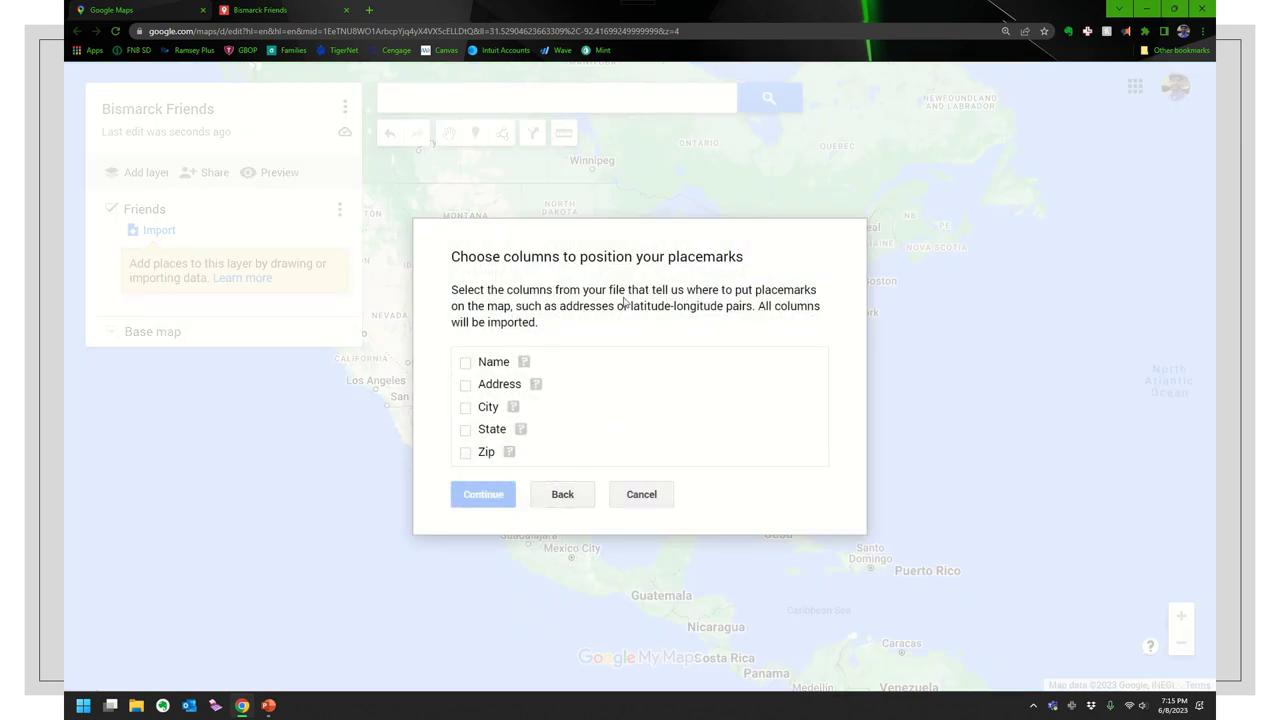
# - Position placemarks by Address, City, State and Zip, titled by the Name column
pyautogui.click(465, 385)
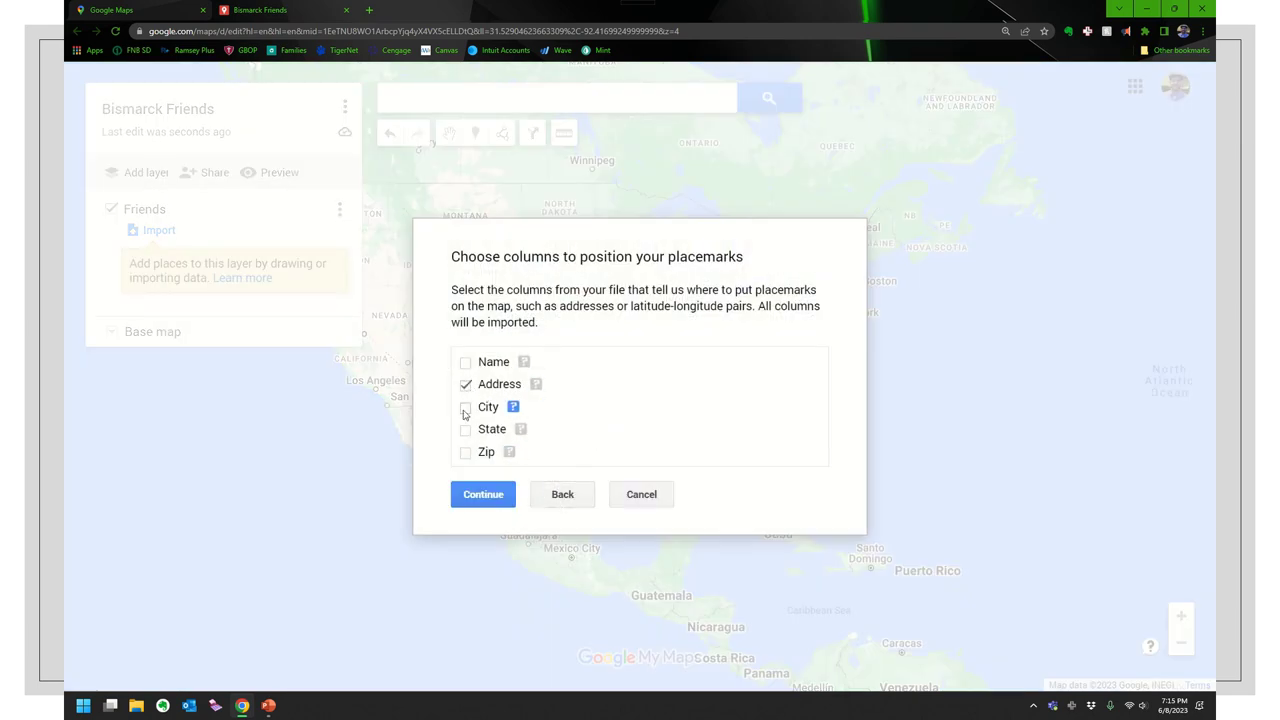
pyautogui.click(465, 407)
pyautogui.click(465, 429)
pyautogui.click(465, 452)
pyautogui.click(483, 494)
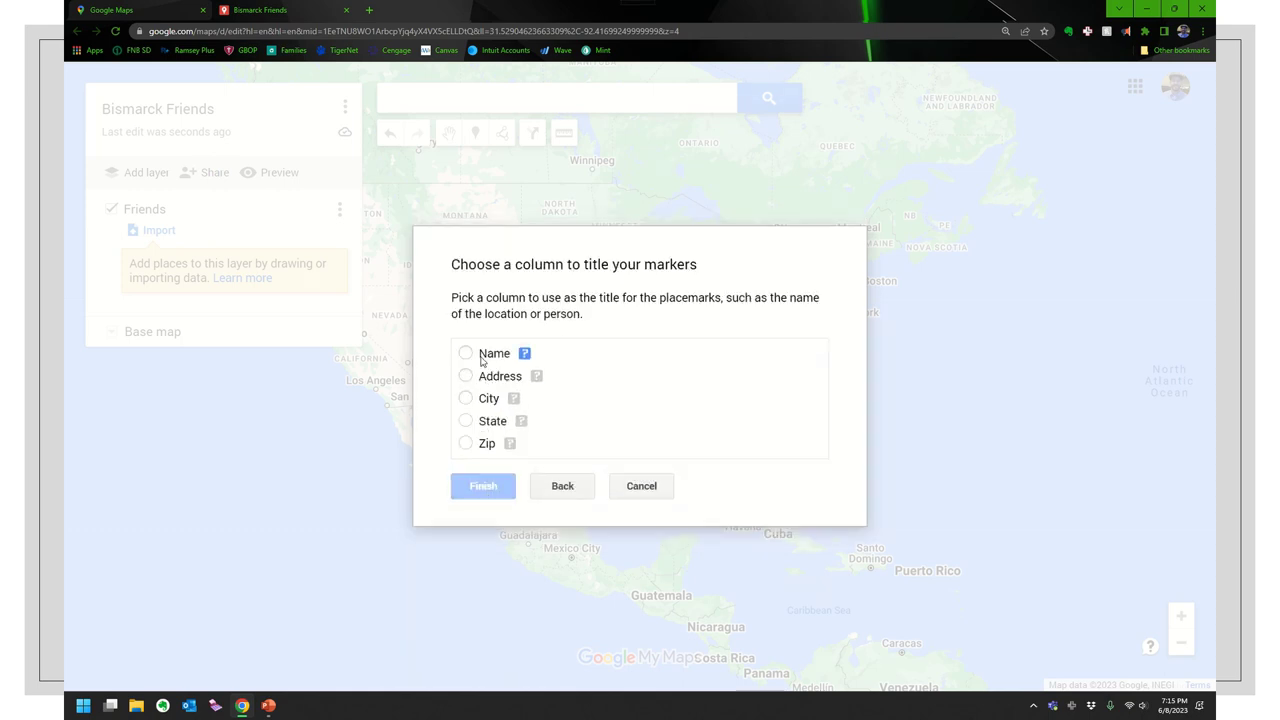
pyautogui.click(467, 354)
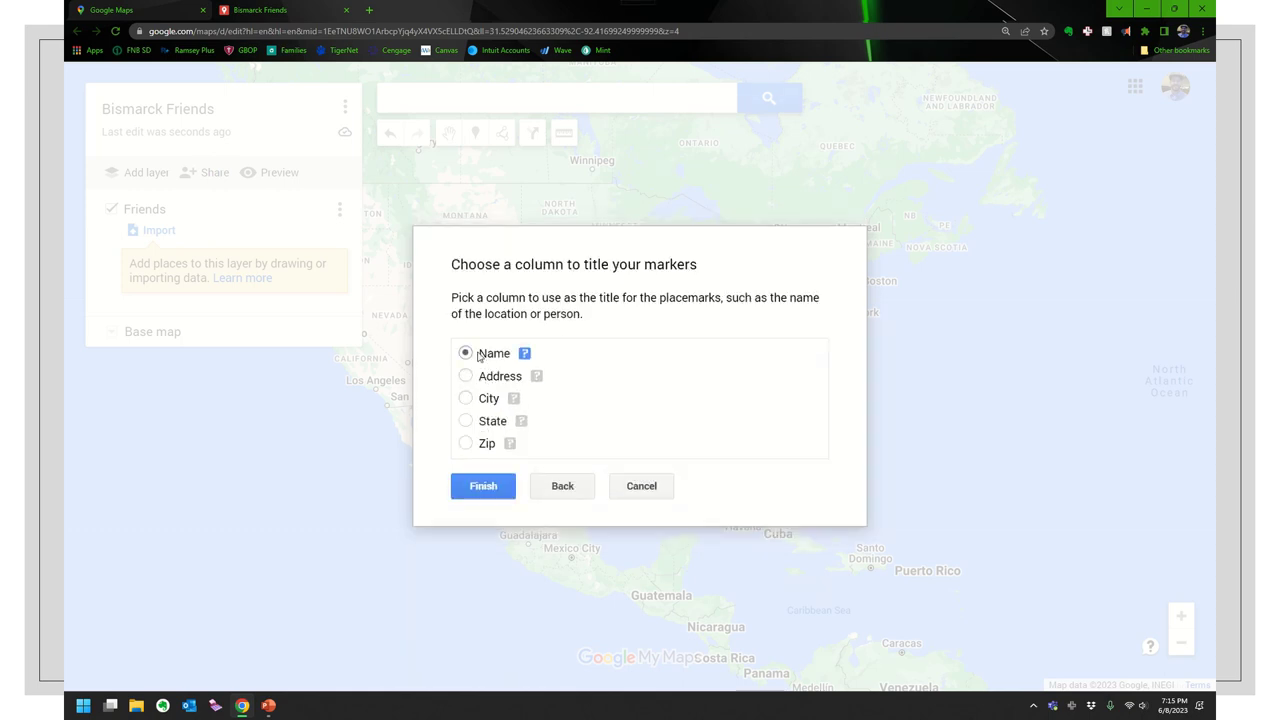
pyautogui.click(482, 490)
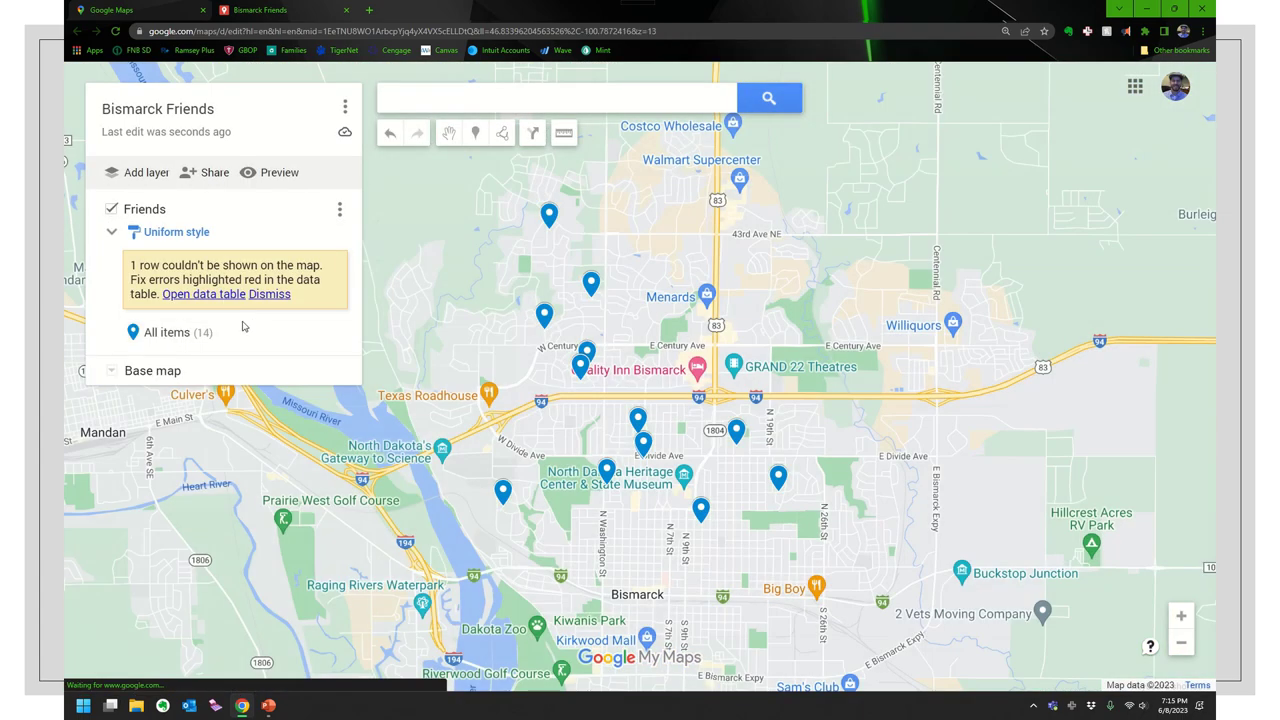
# - Switch the Friends layer from uniform style to individual styles
pyautogui.click(176, 232)
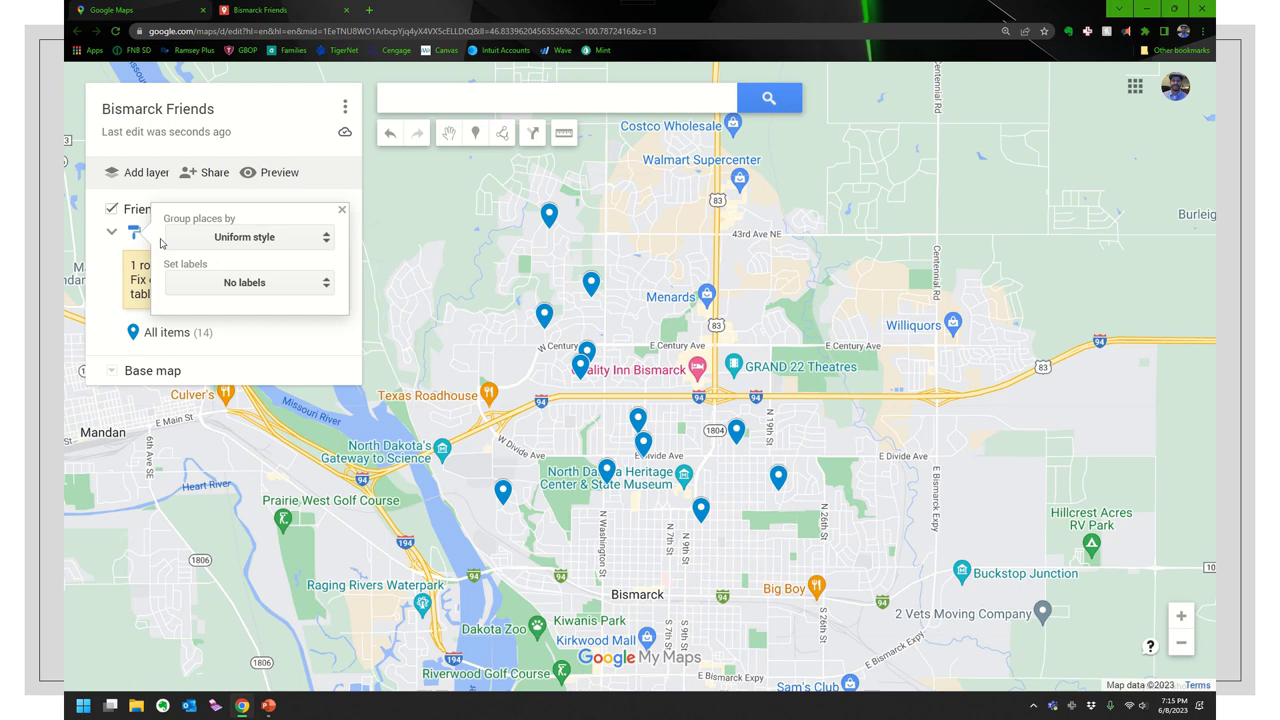
pyautogui.click(236, 248)
pyautogui.click(219, 293)
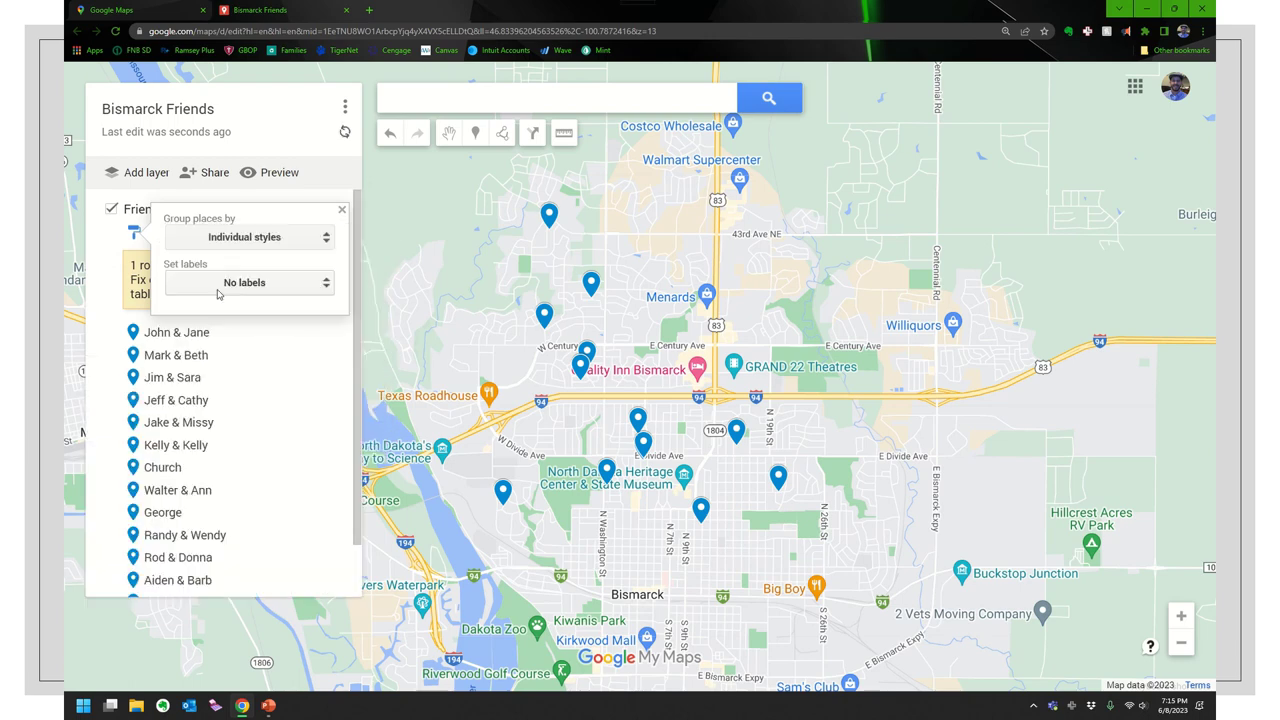
pyautogui.click(355, 418)
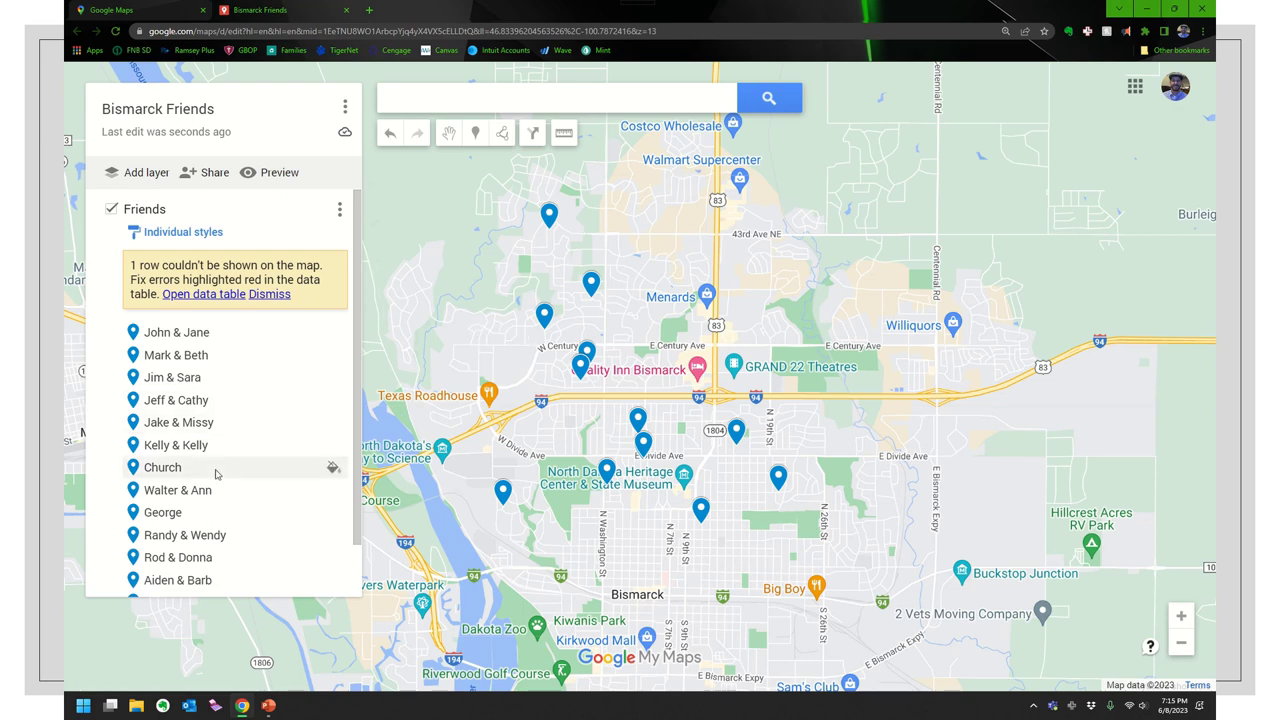
# - Colour the Church place's pin orange
pyautogui.click(161, 468)
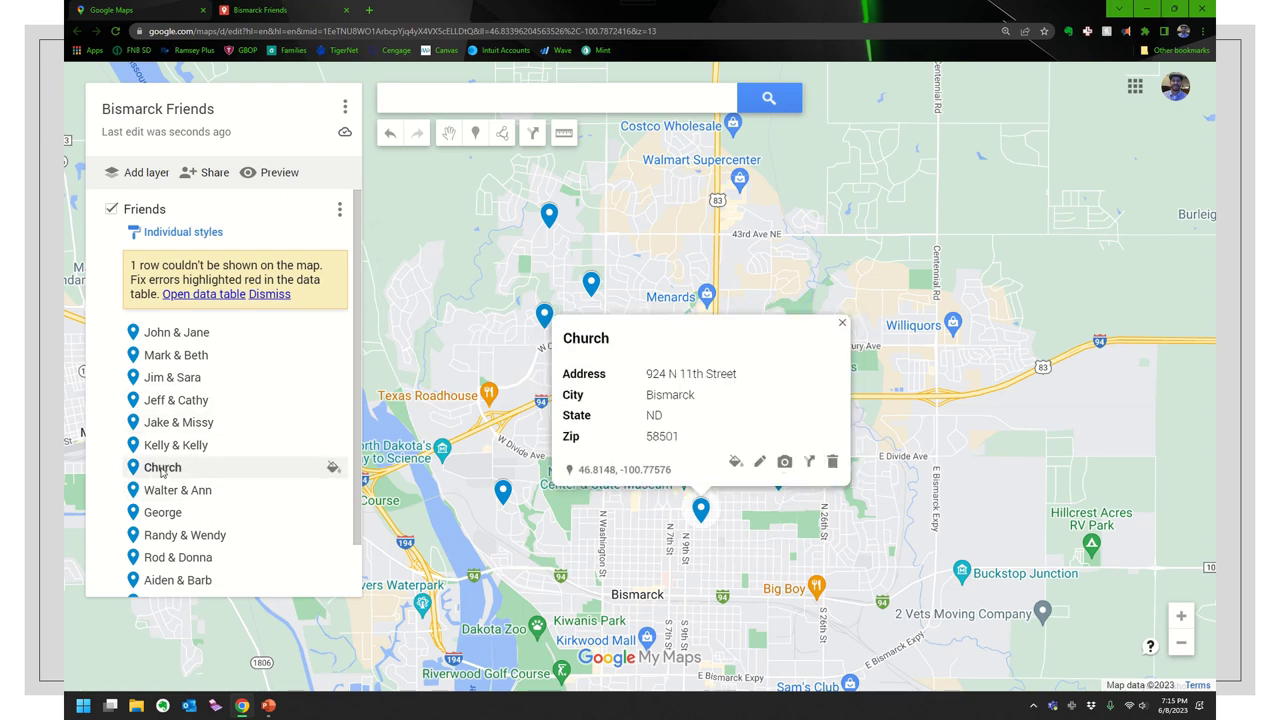
pyautogui.click(736, 462)
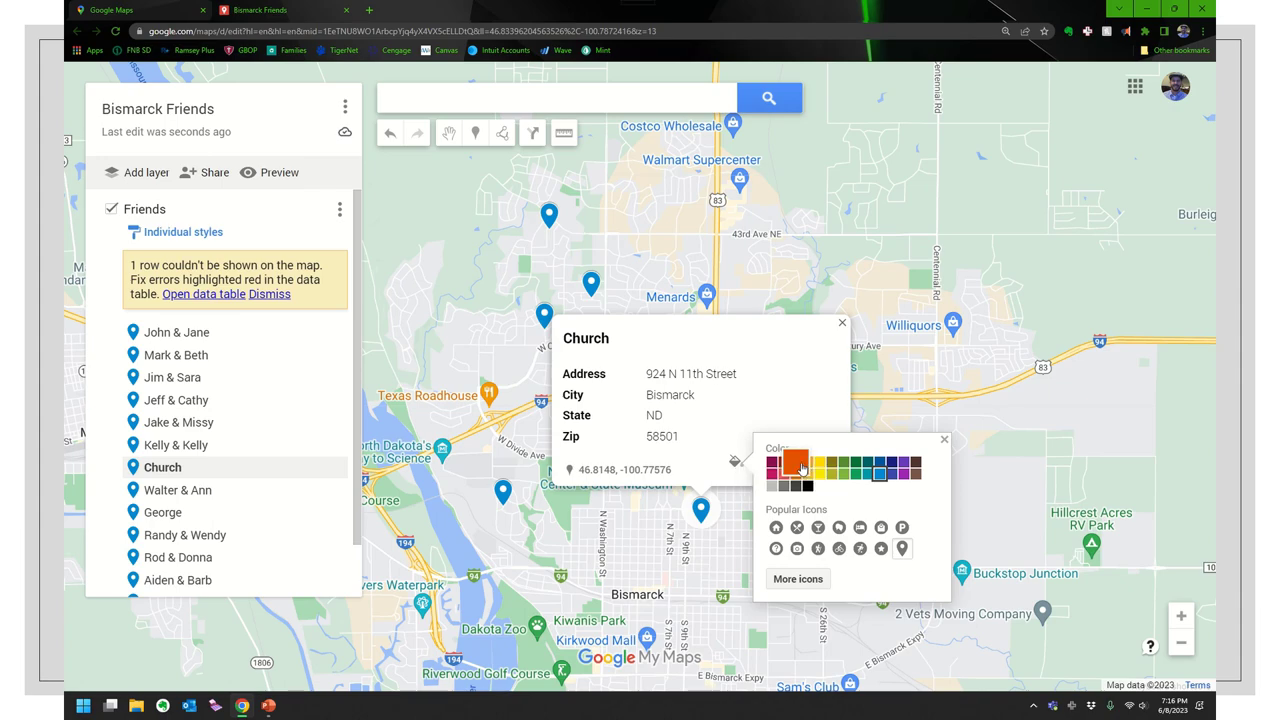
pyautogui.click(795, 462)
pyautogui.click(660, 546)
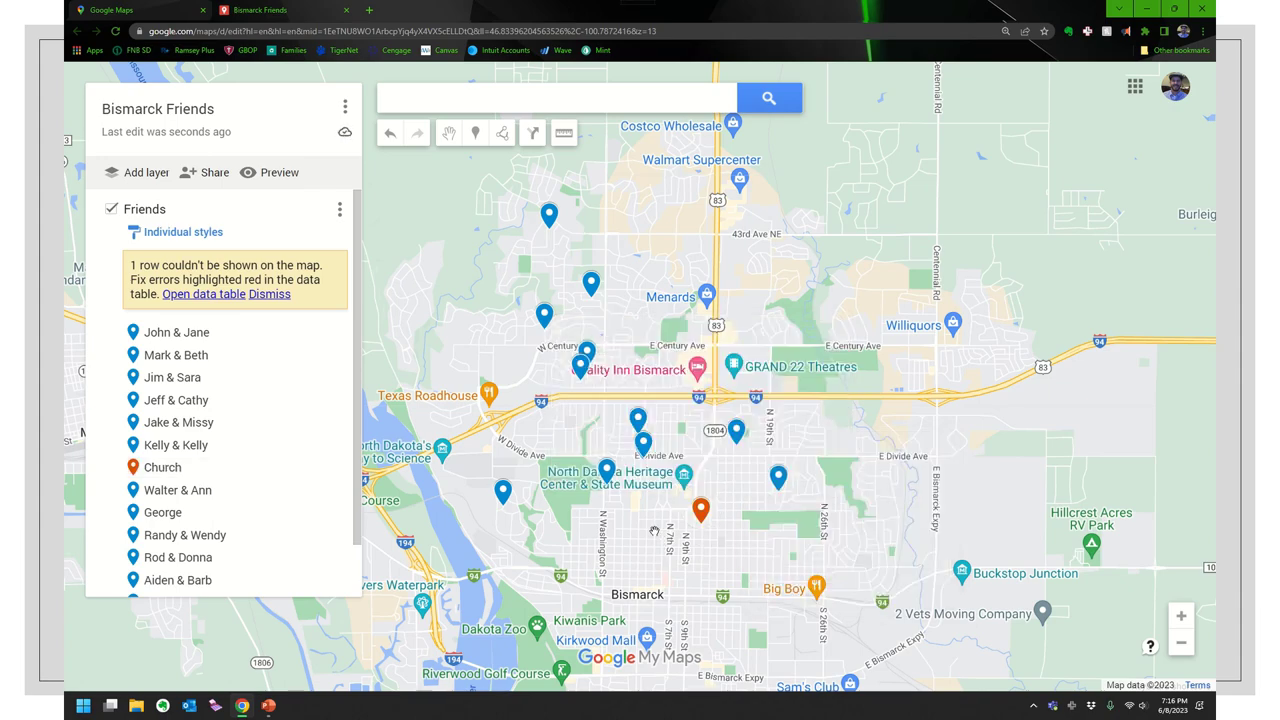
pyautogui.scroll(-2, 654, 531)
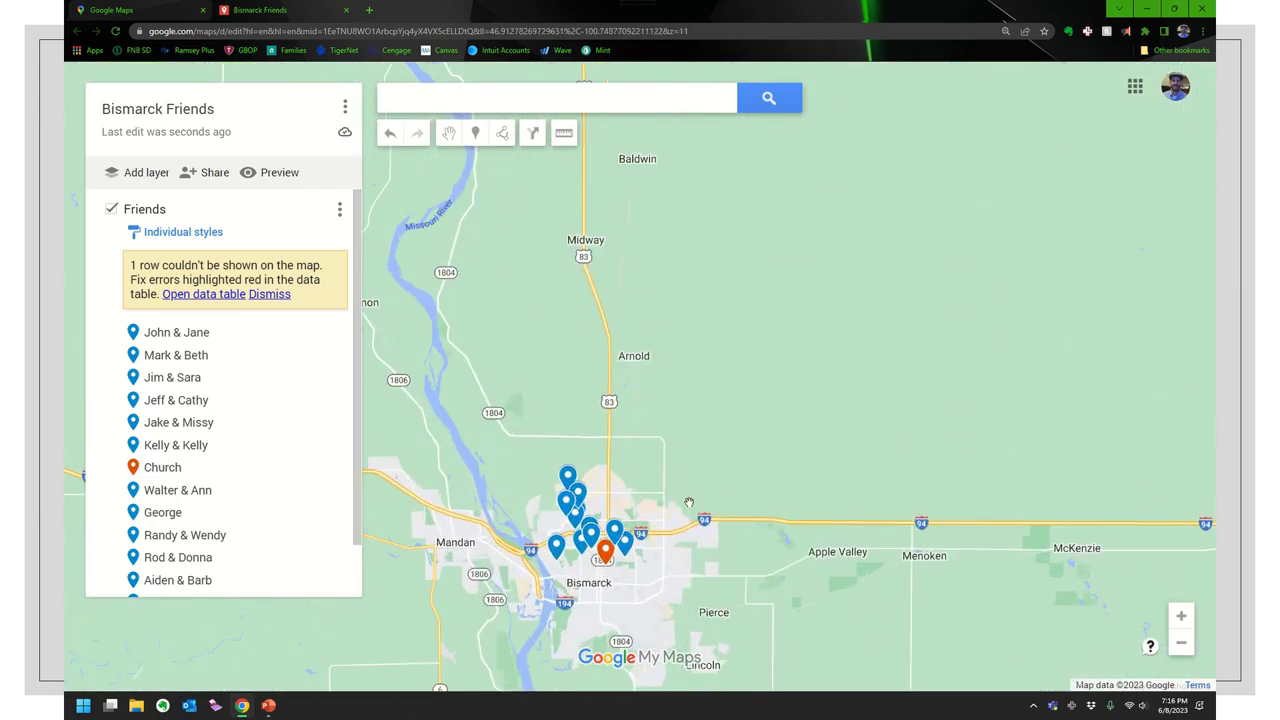
pyautogui.scroll(2, 676, 506)
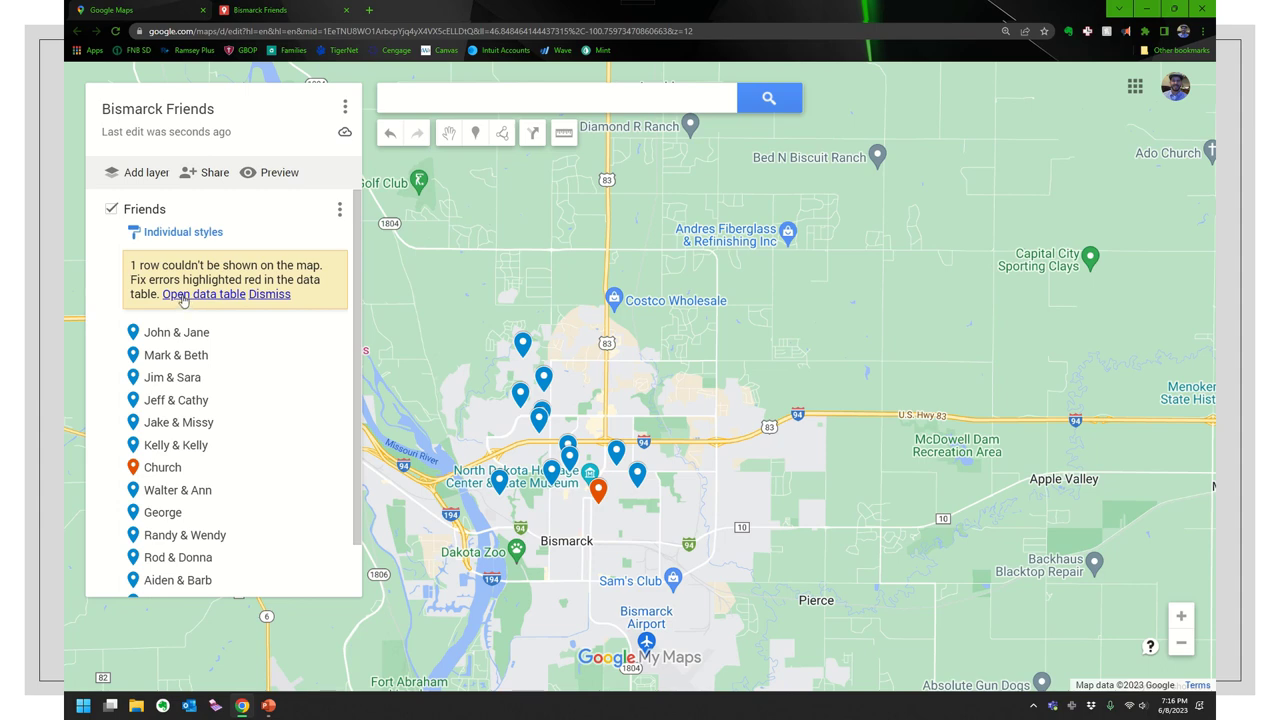
# - In the Friends data table, replace the unmappable row's PO box with the friend's street address
pyautogui.click(198, 294)
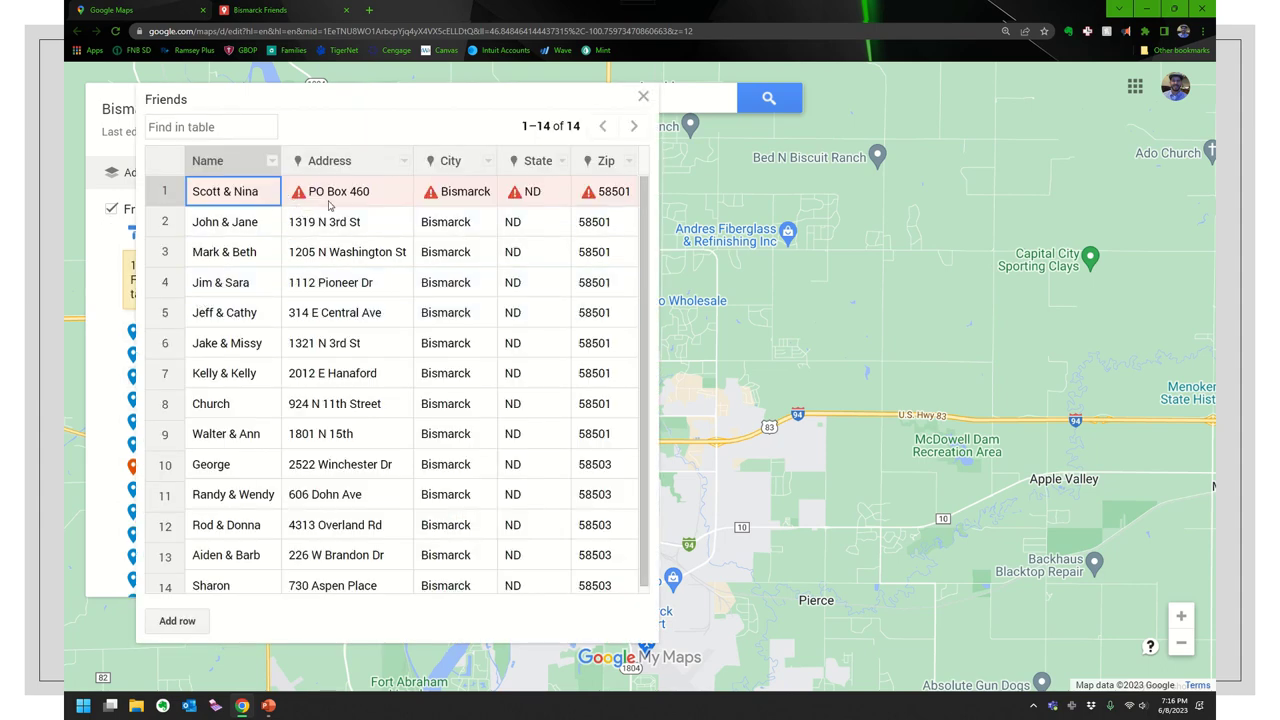
pyautogui.click(341, 193)
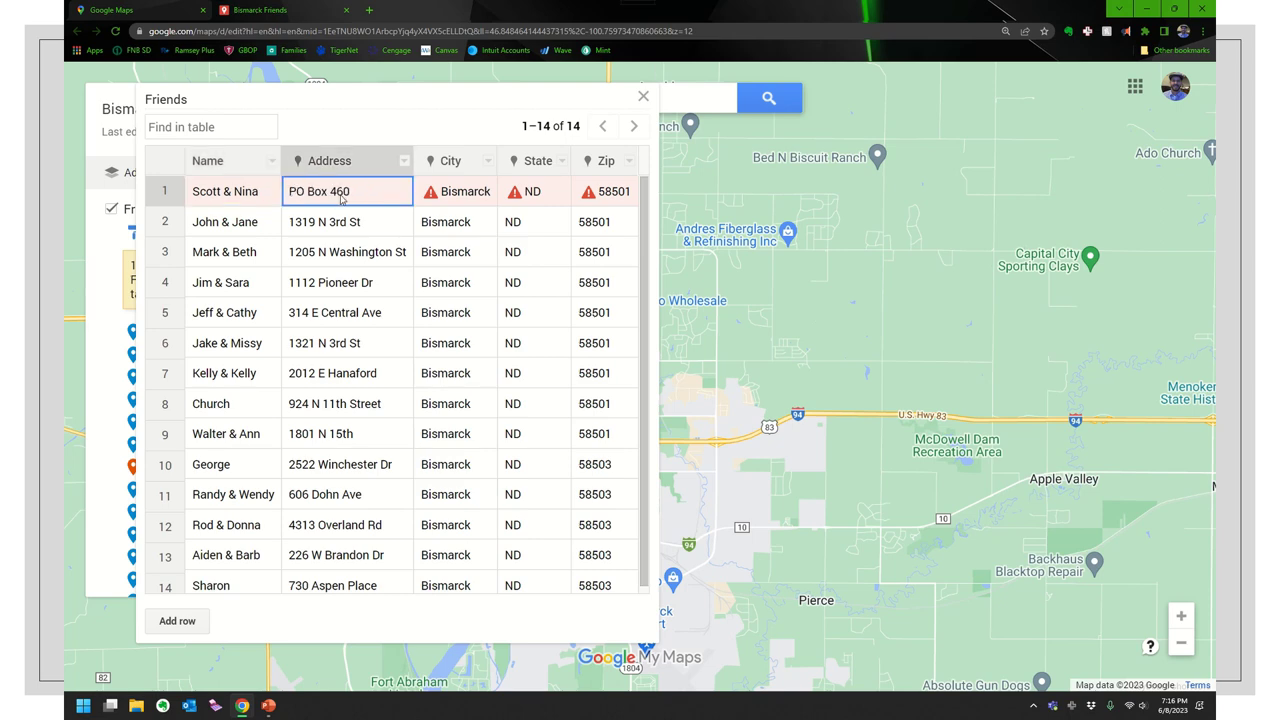
pyautogui.click(355, 203)
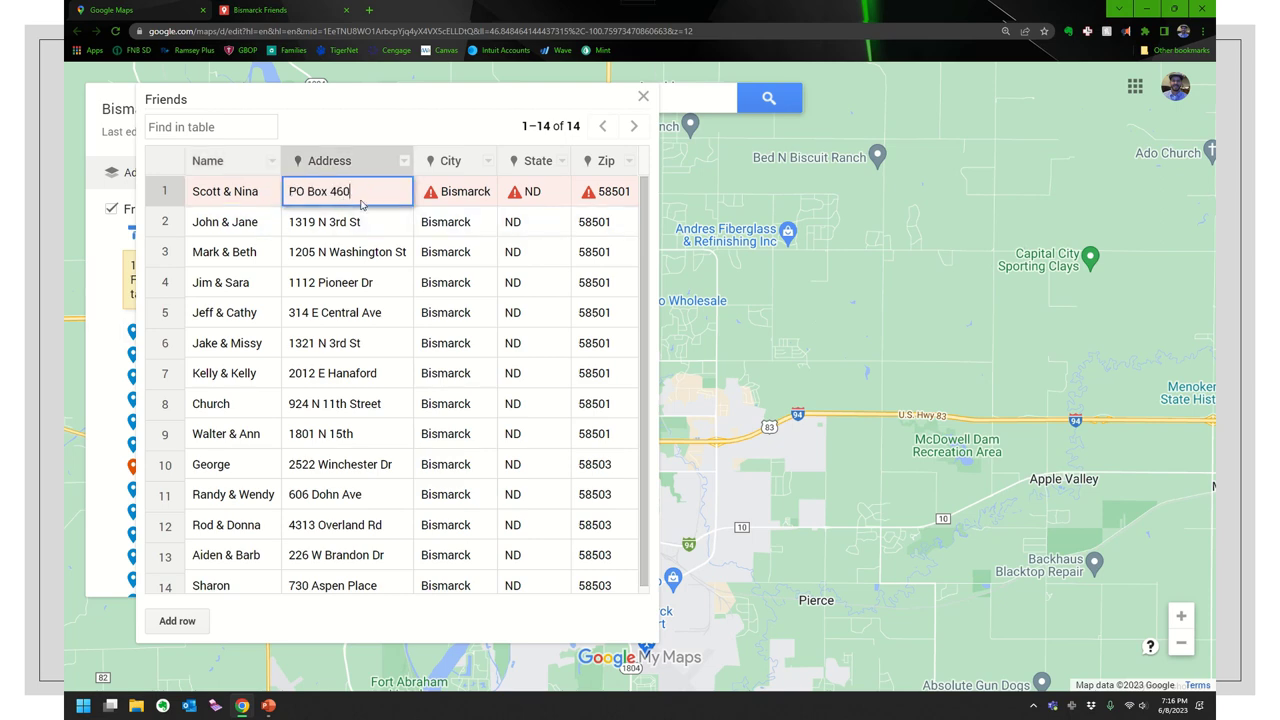
pyautogui.hotkey('ctrl', 'a')
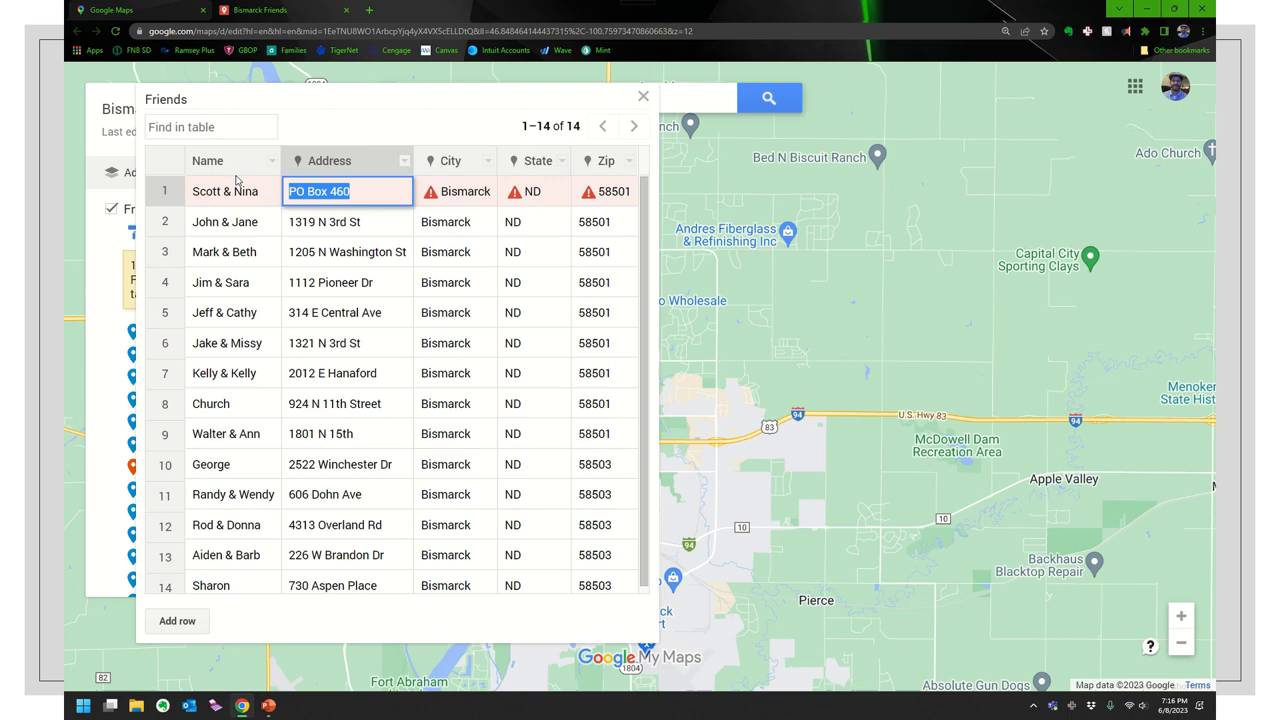
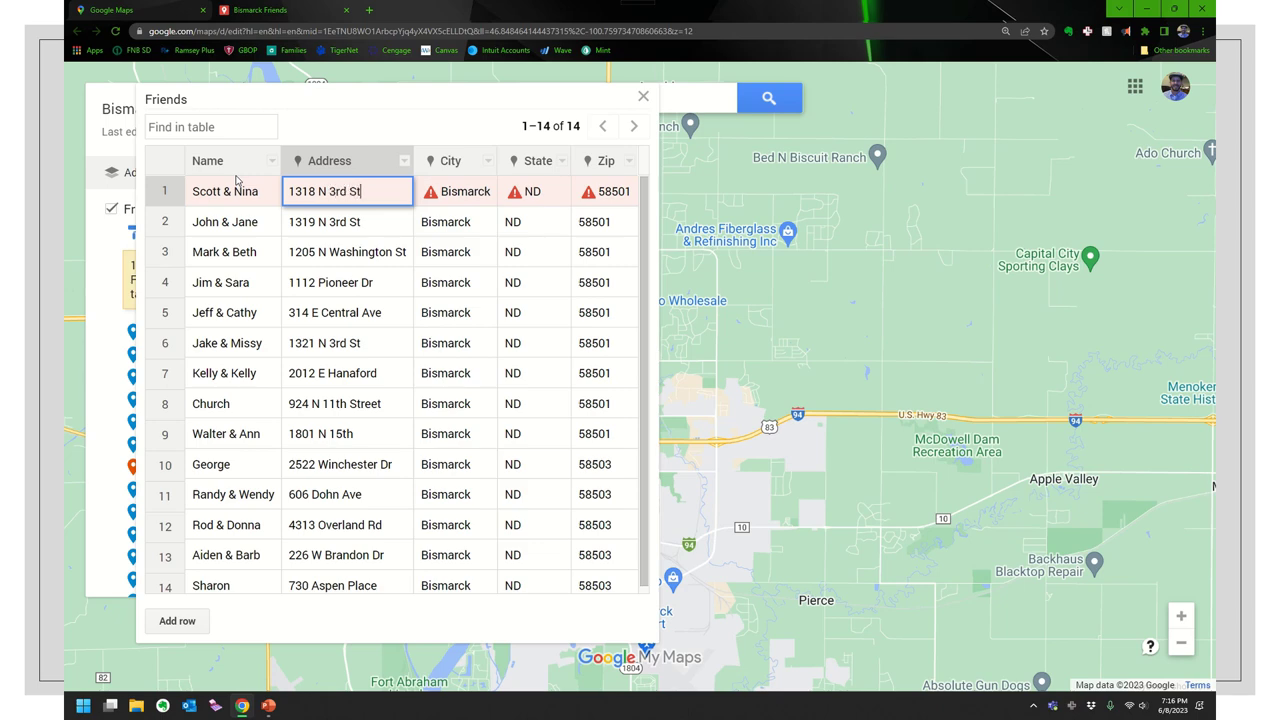
pyautogui.press('Return')
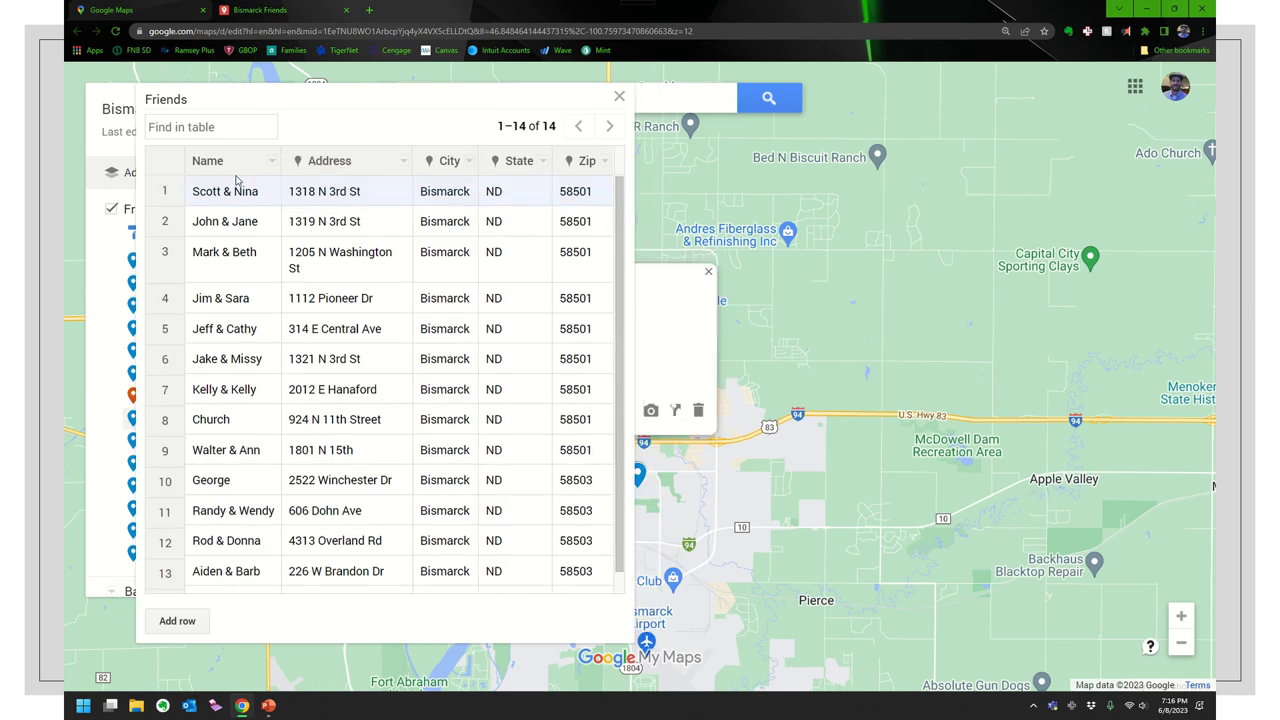
pyautogui.click(619, 96)
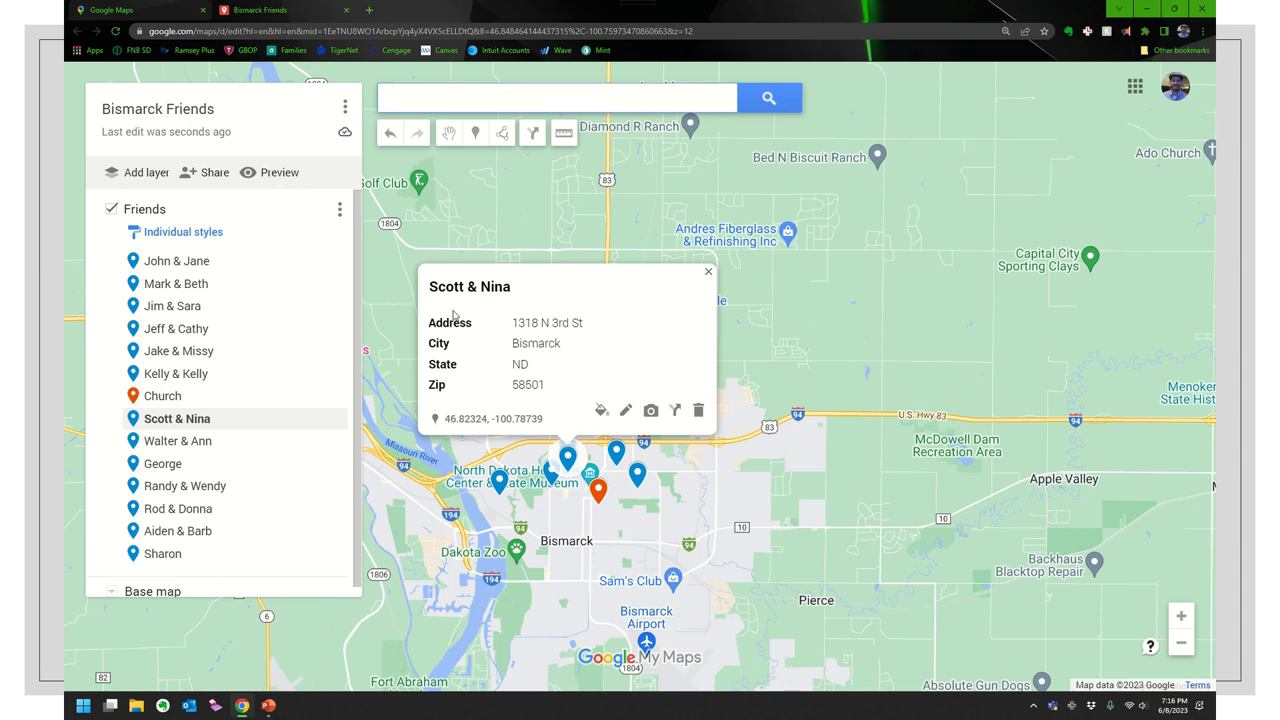
pyautogui.scroll(-1, 183, 426)
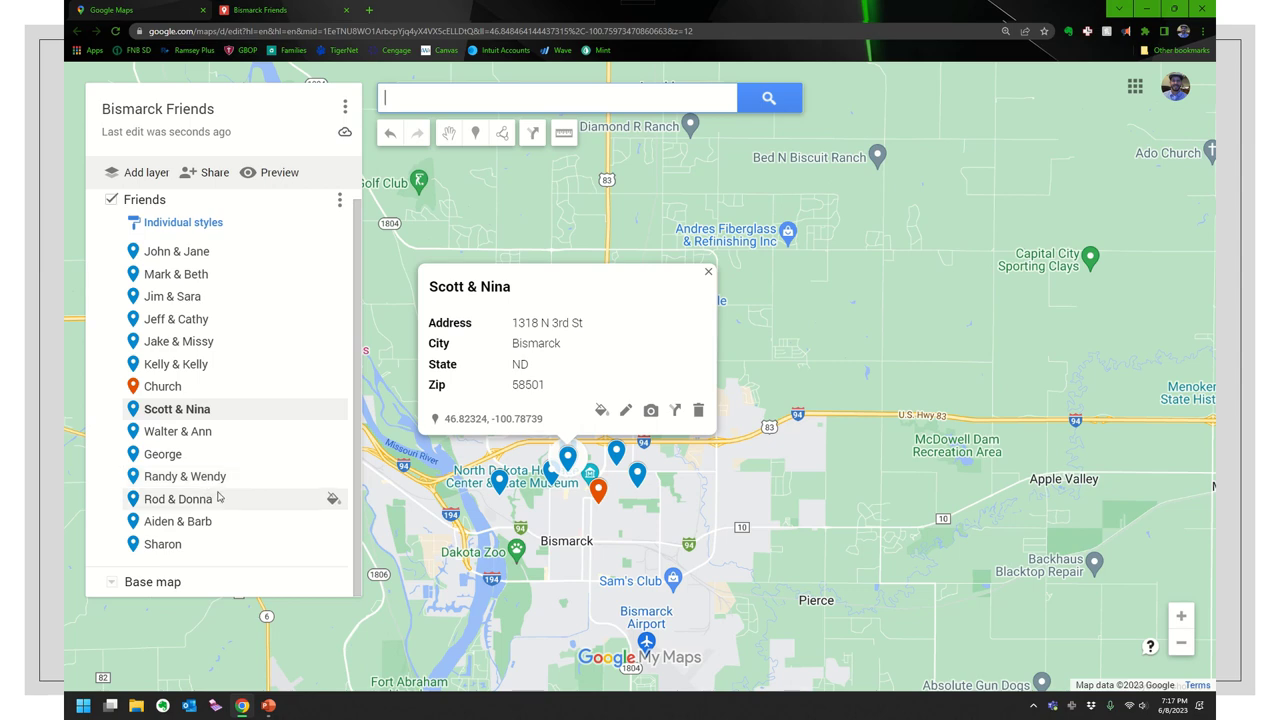
pyautogui.moveTo(512, 5)
pyautogui.click(602, 34)
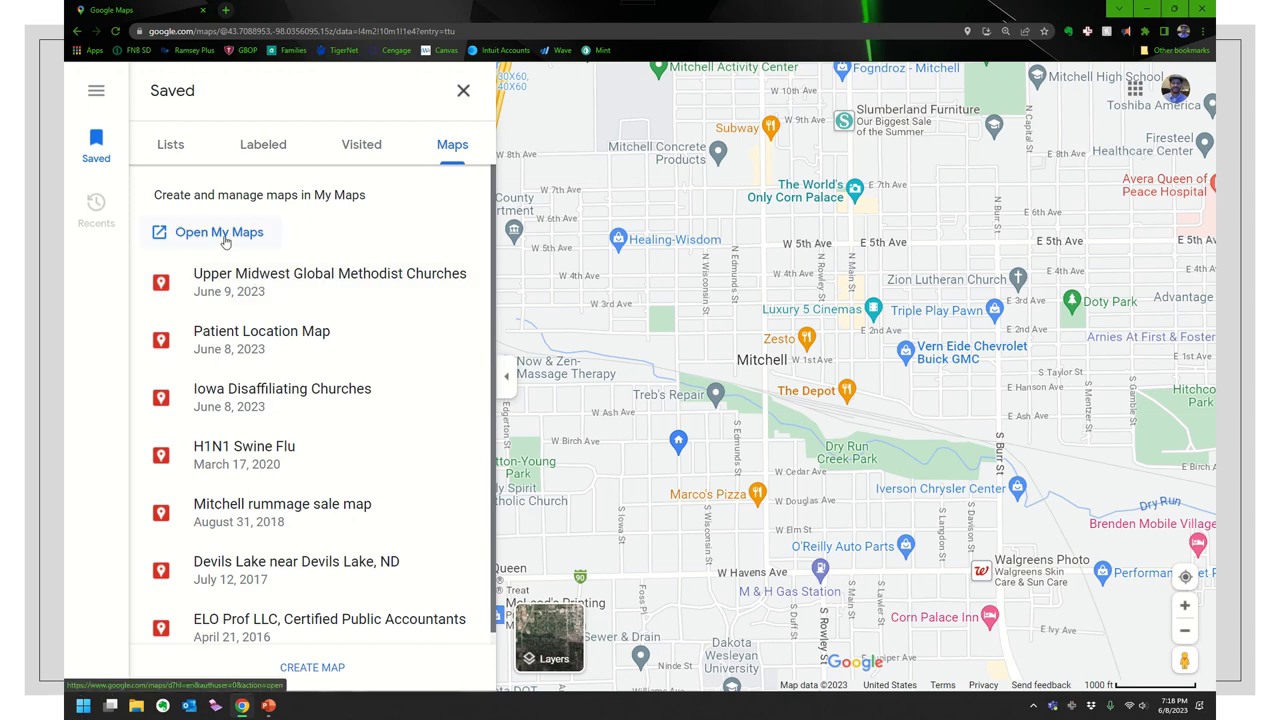
# - Open the Upper Midwest Global Methodist Churches map from Saved Maps in My Maps
pyautogui.click(253, 284)
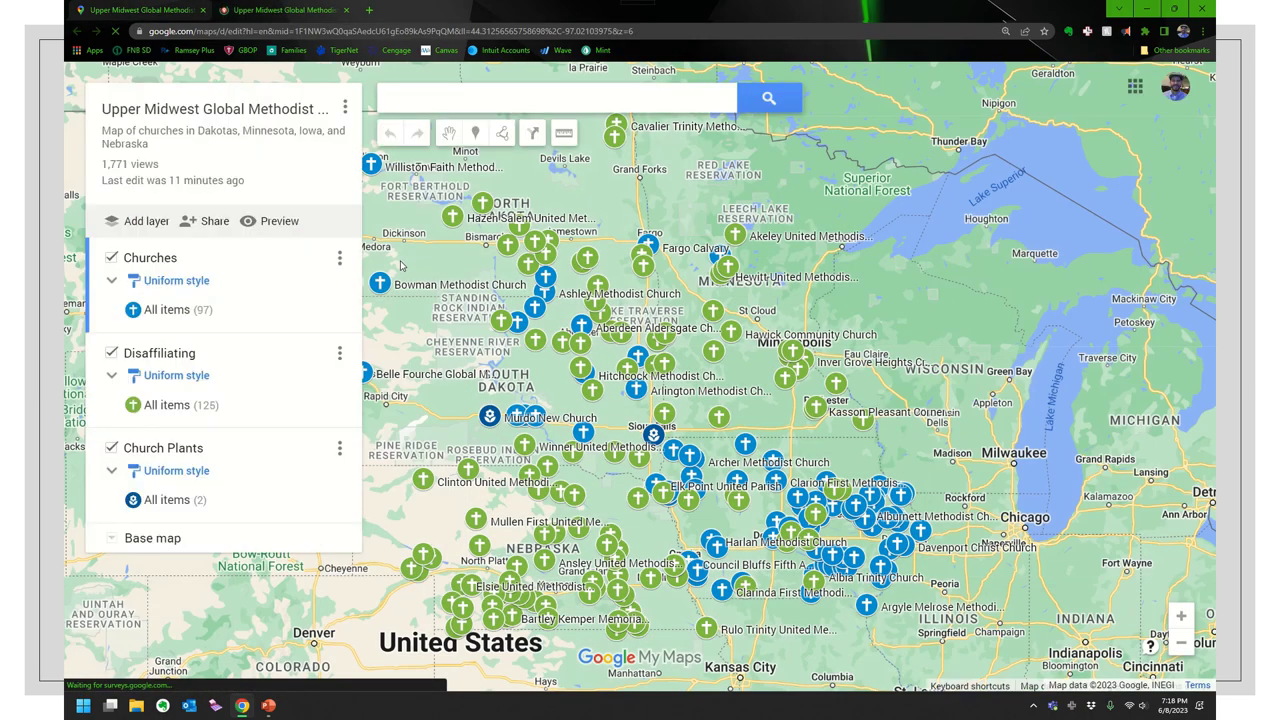
# - Open and cancel the map title editor, then show the map options menu with embed and KML/KMZ export
pyautogui.click(345, 108)
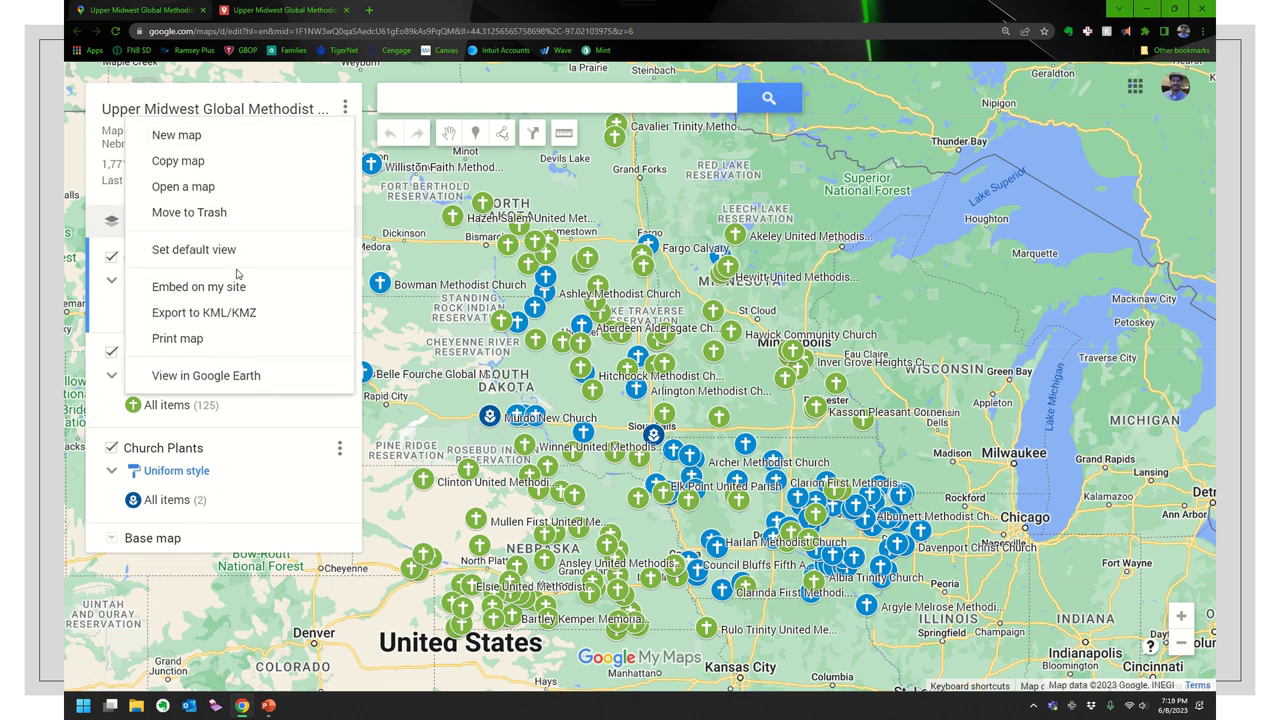
pyautogui.click(167, 119)
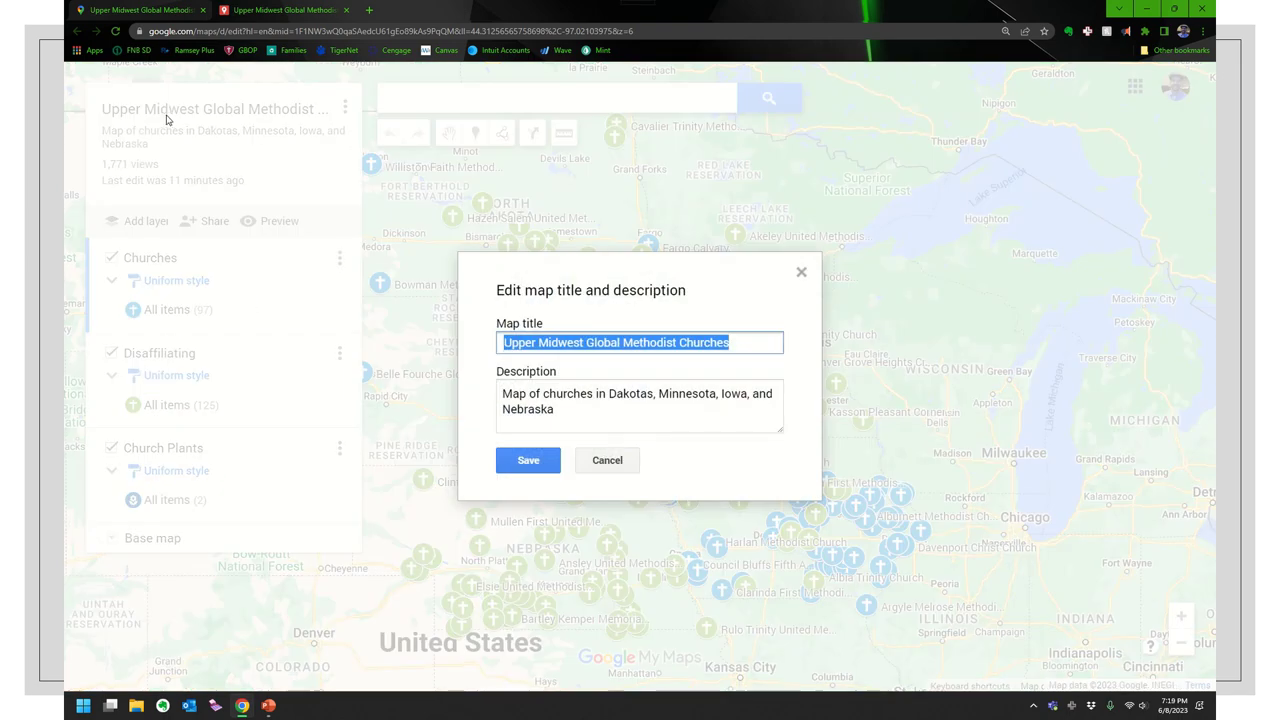
pyautogui.click(607, 460)
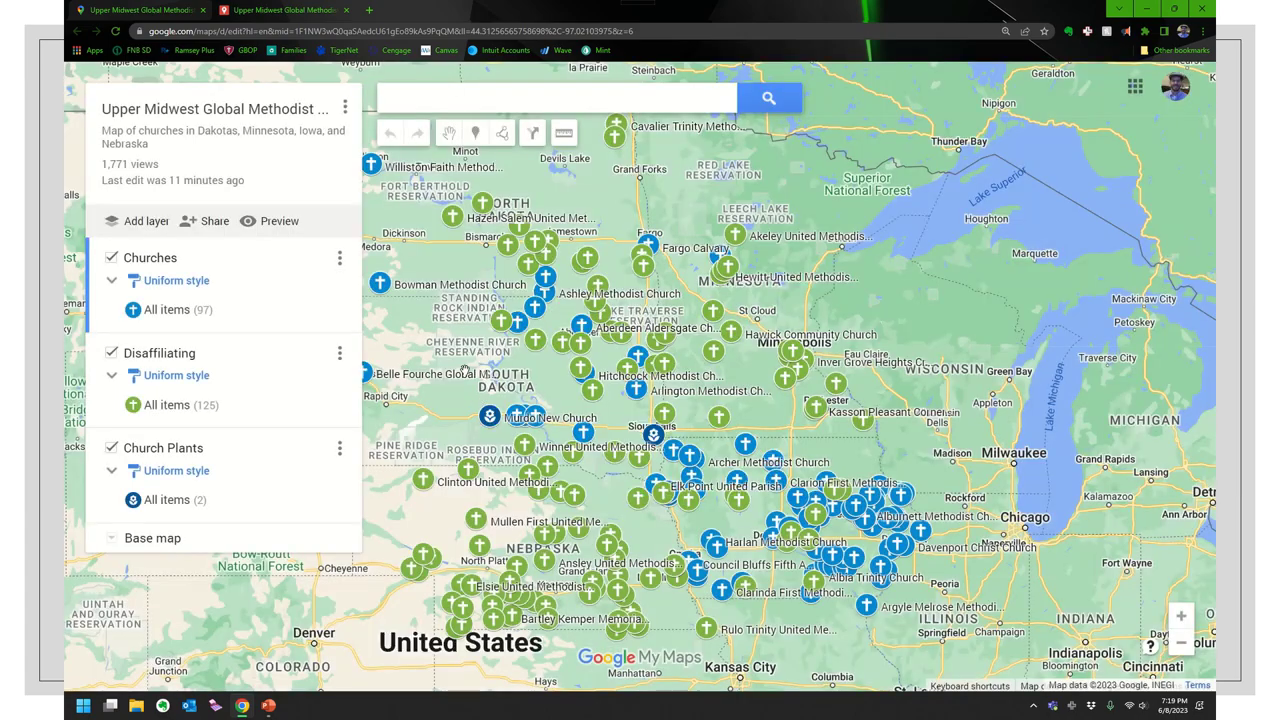
pyautogui.click(346, 108)
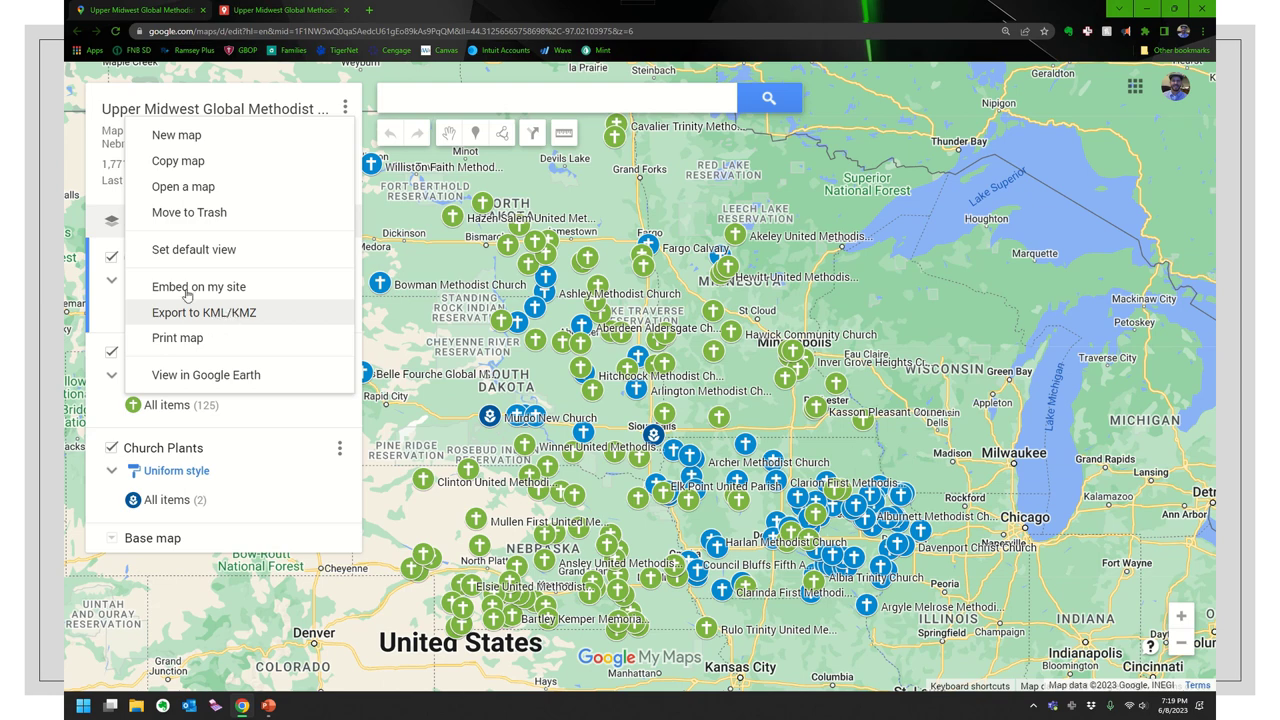
pyautogui.click(345, 108)
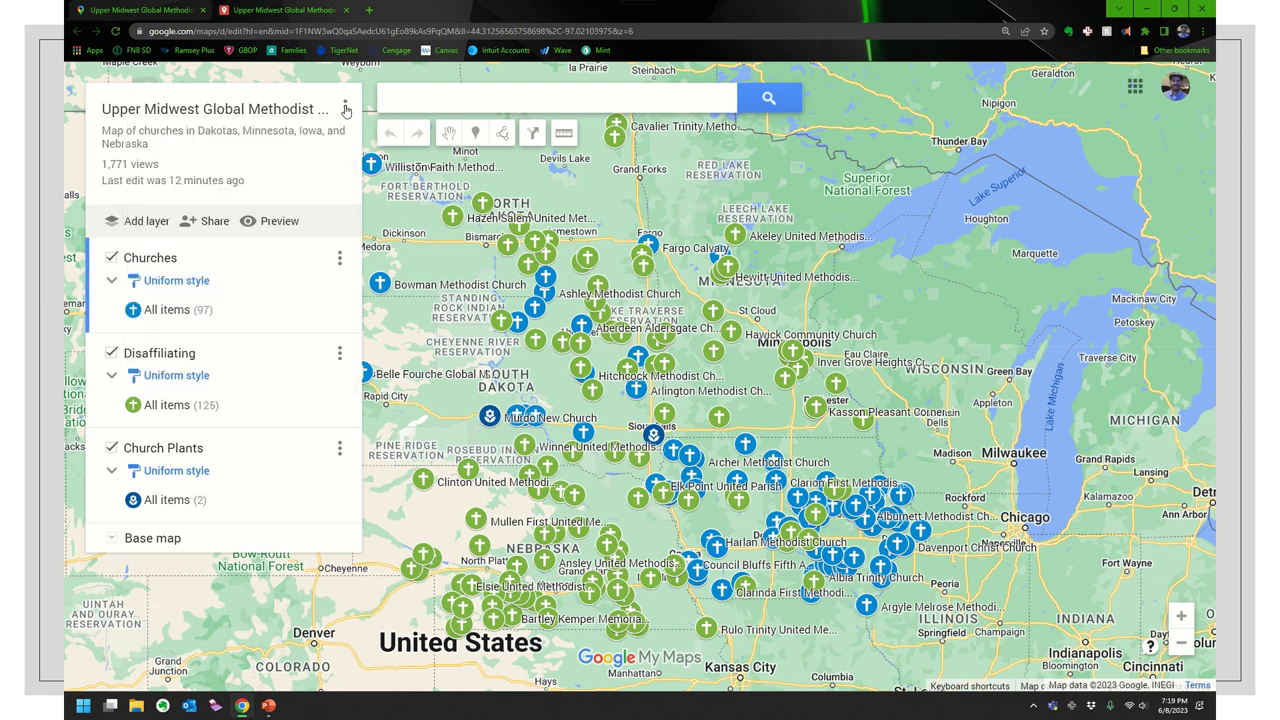
pyautogui.click(178, 283)
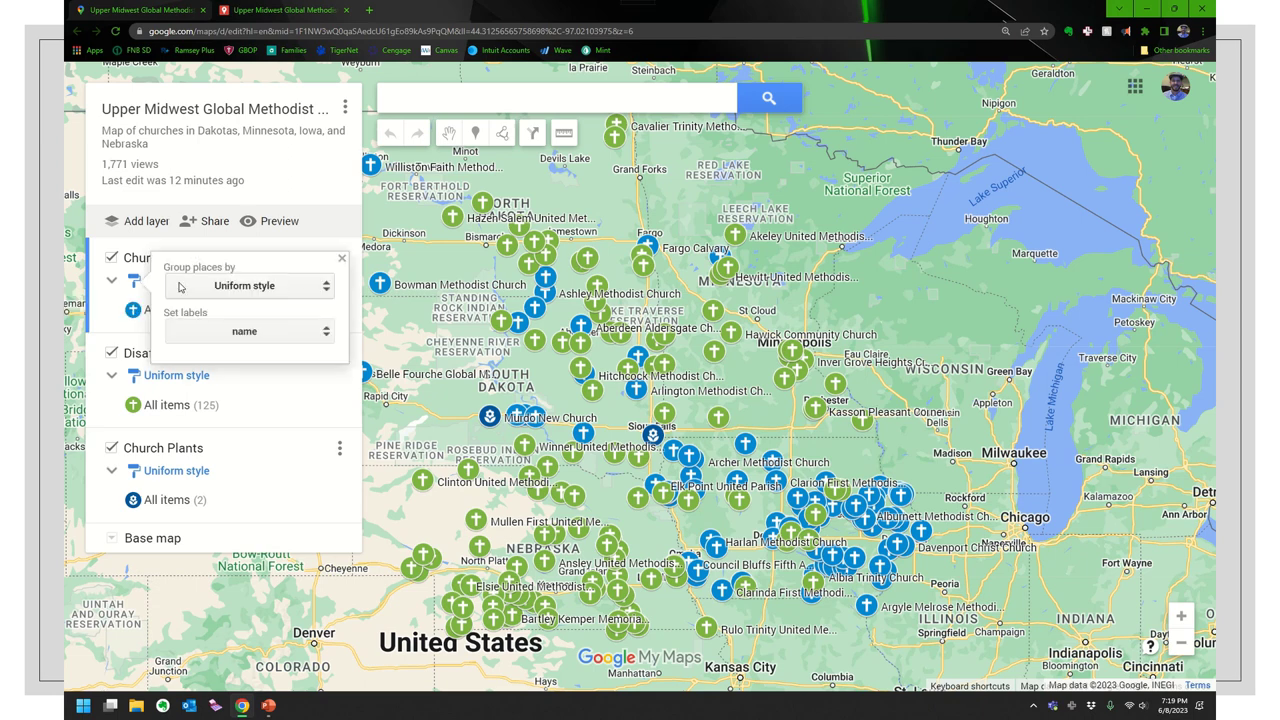
pyautogui.click(239, 288)
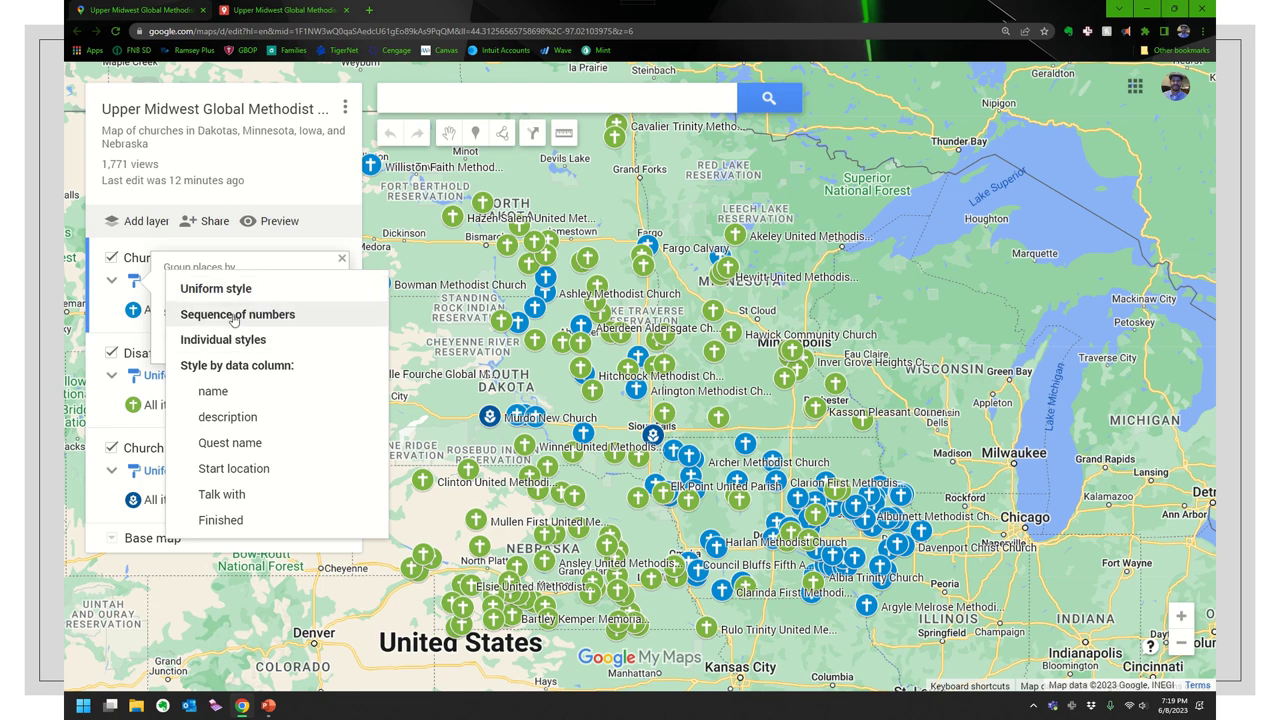
pyautogui.click(236, 316)
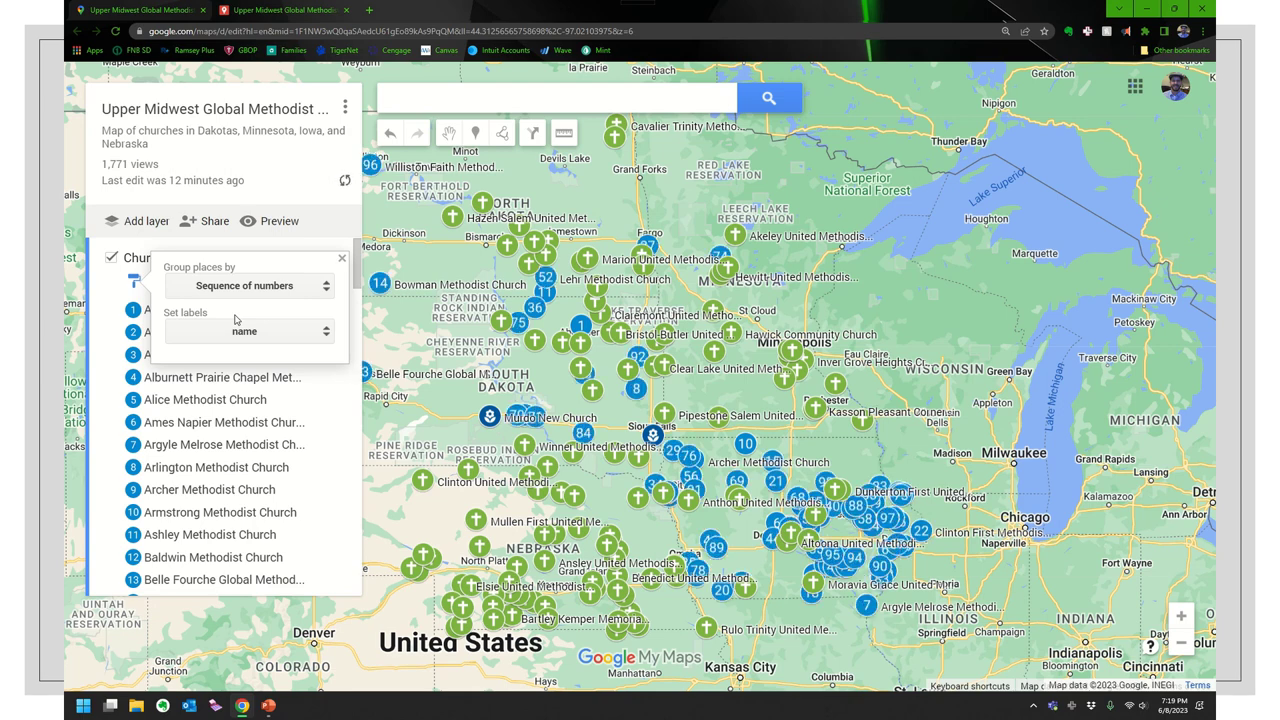
pyautogui.click(240, 292)
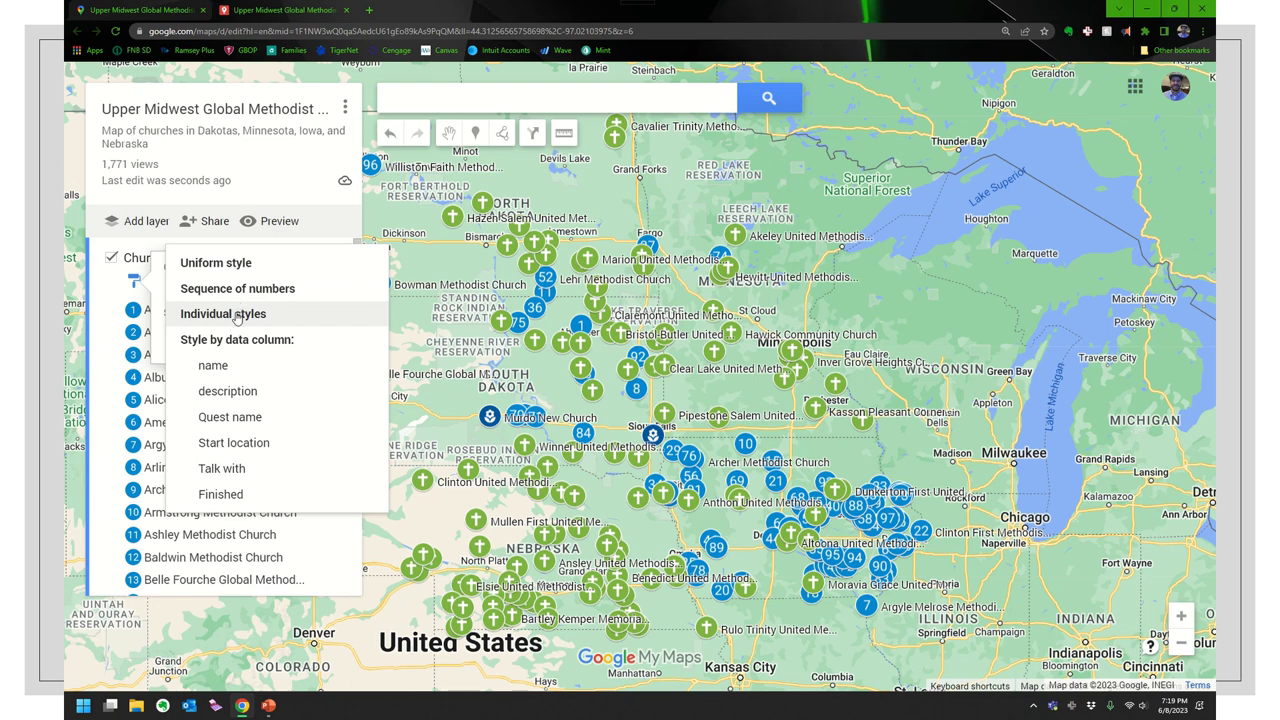
pyautogui.click(229, 265)
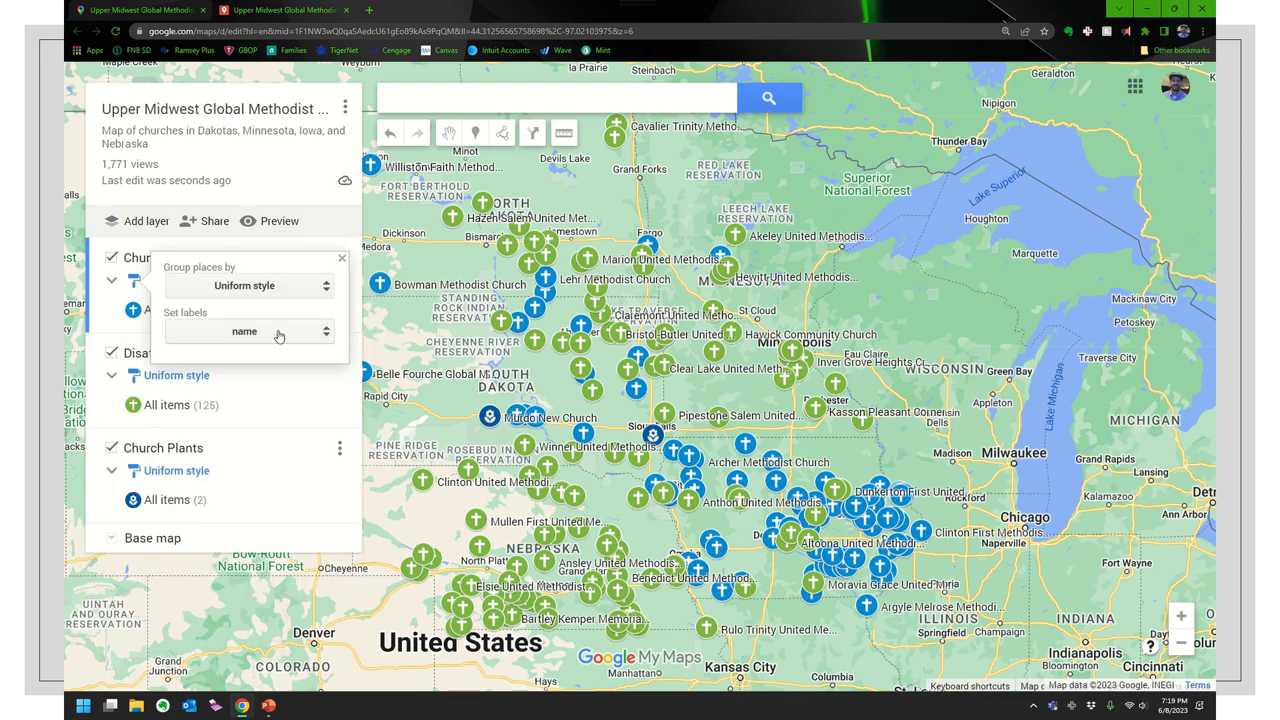
pyautogui.click(279, 337)
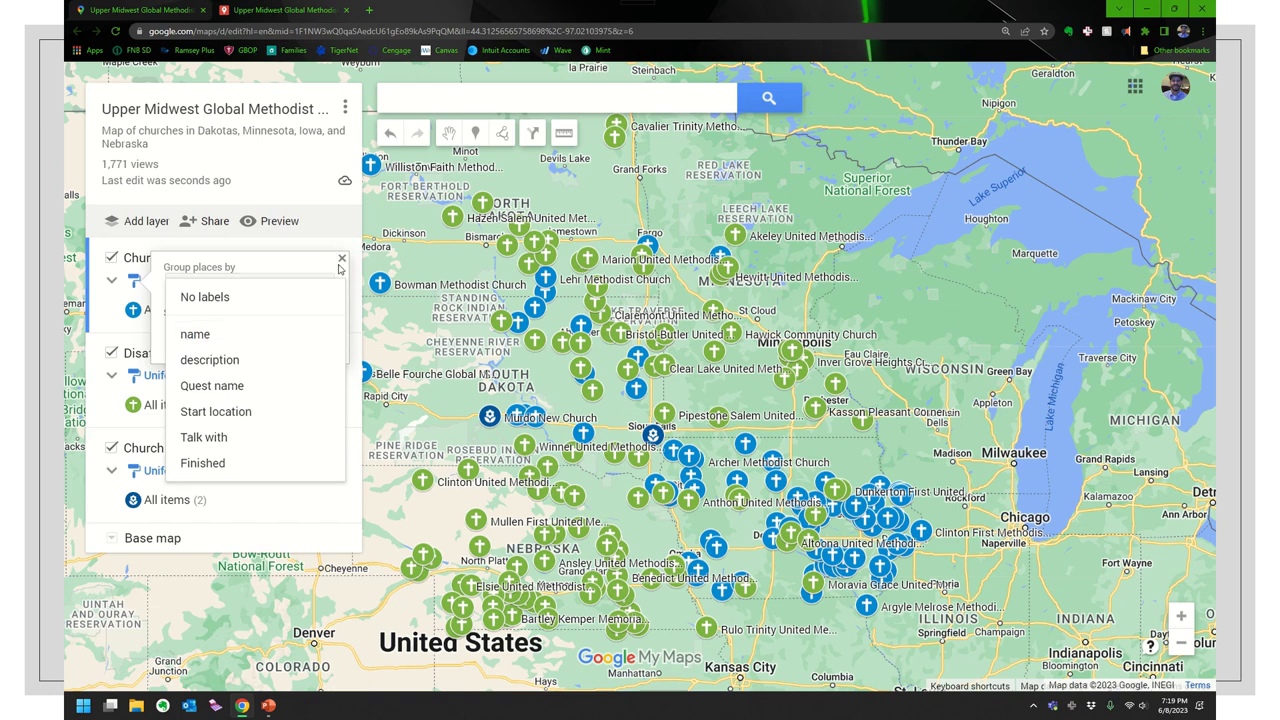
pyautogui.click(258, 303)
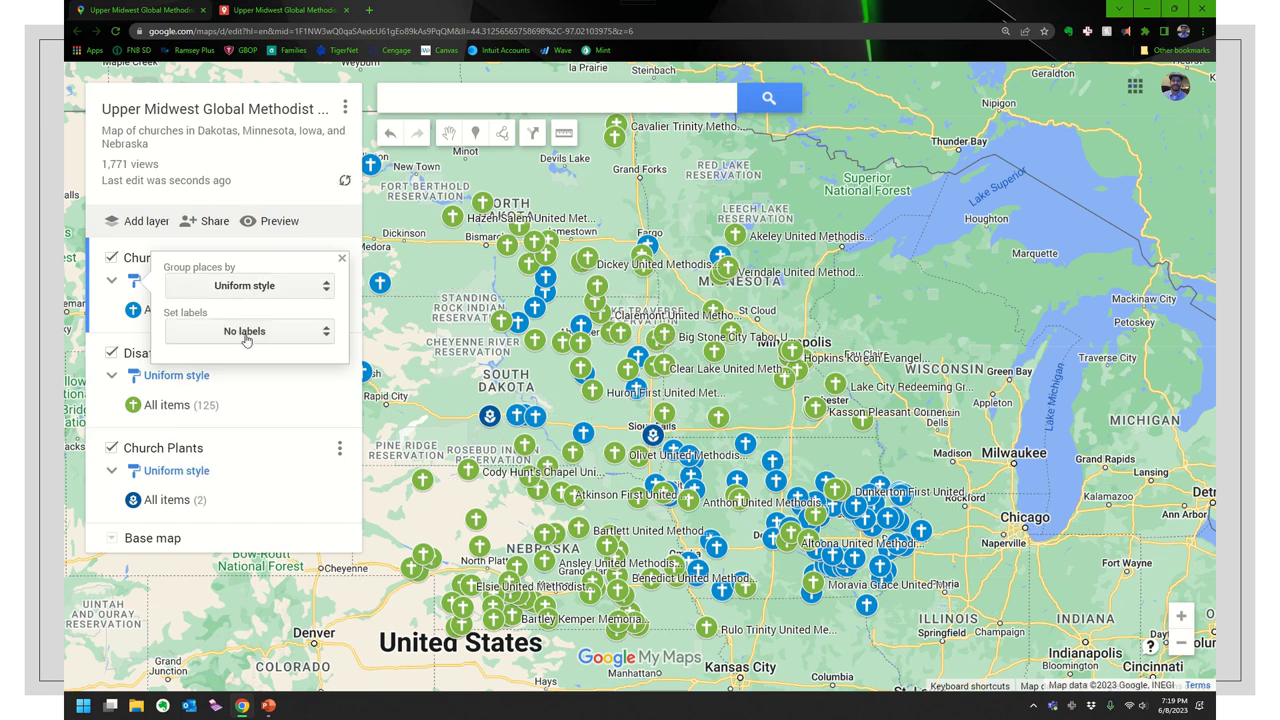
pyautogui.click(247, 340)
pyautogui.click(205, 374)
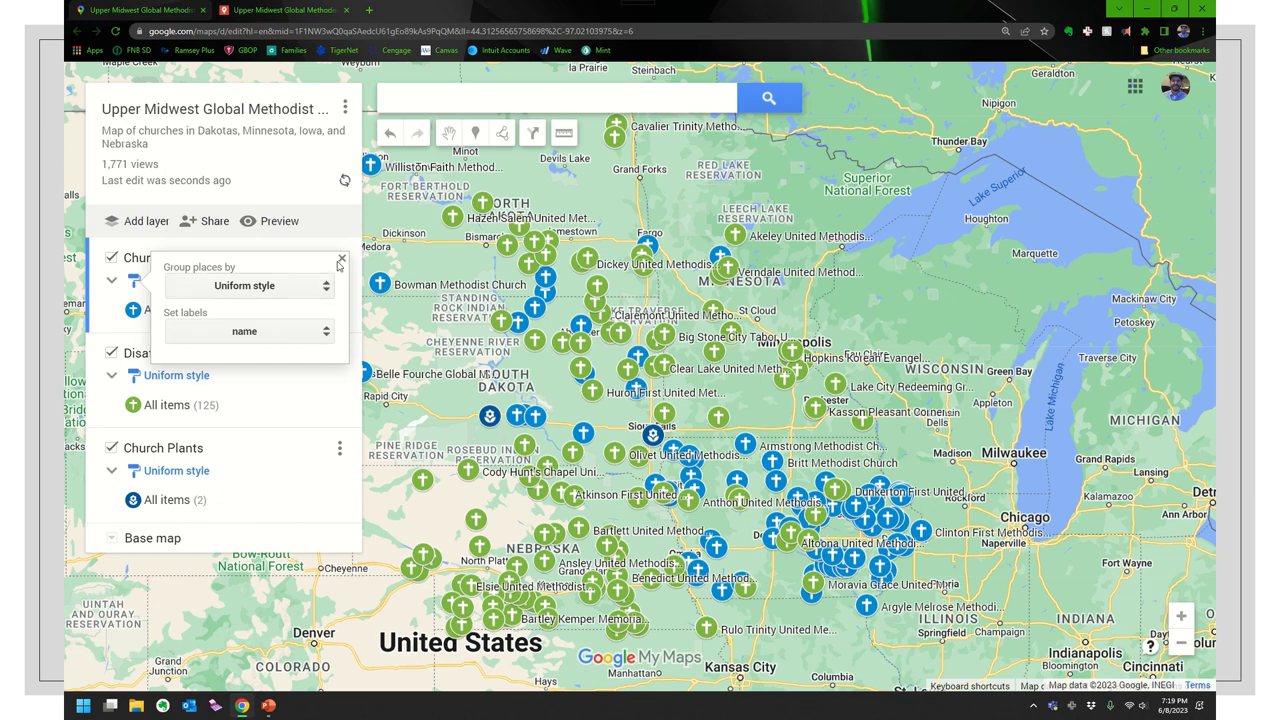
pyautogui.click(340, 261)
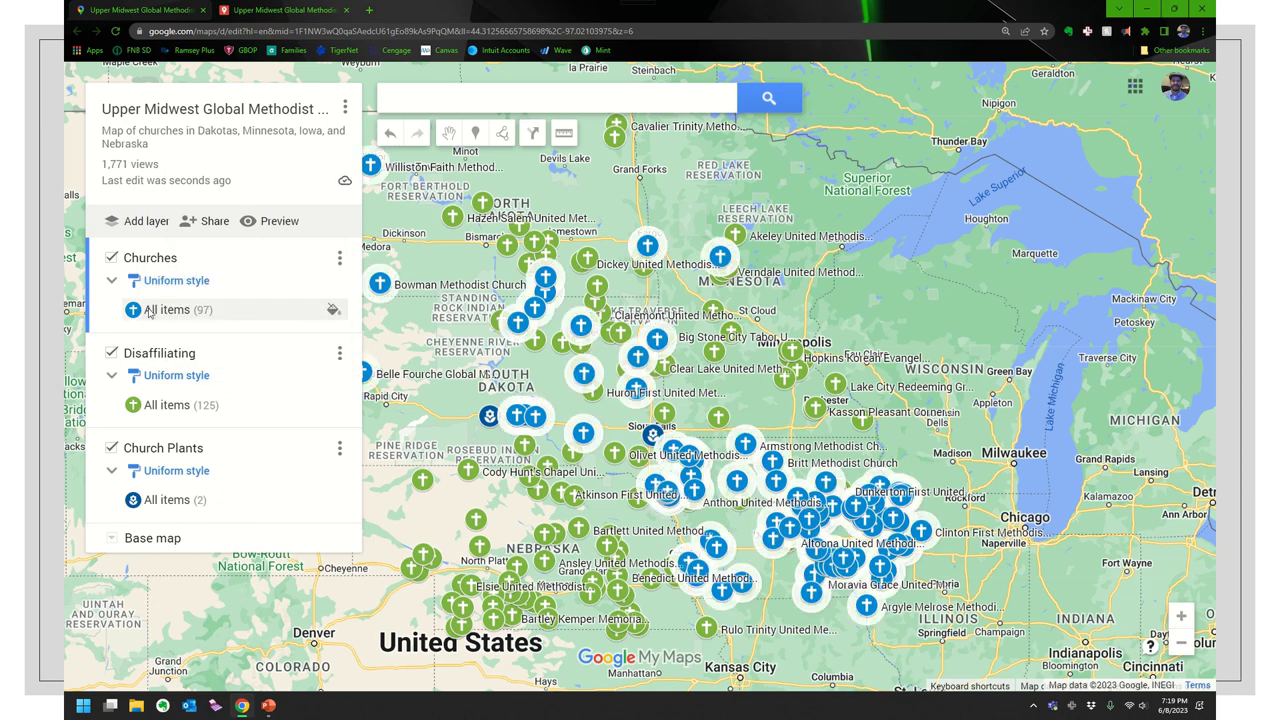
pyautogui.click(335, 310)
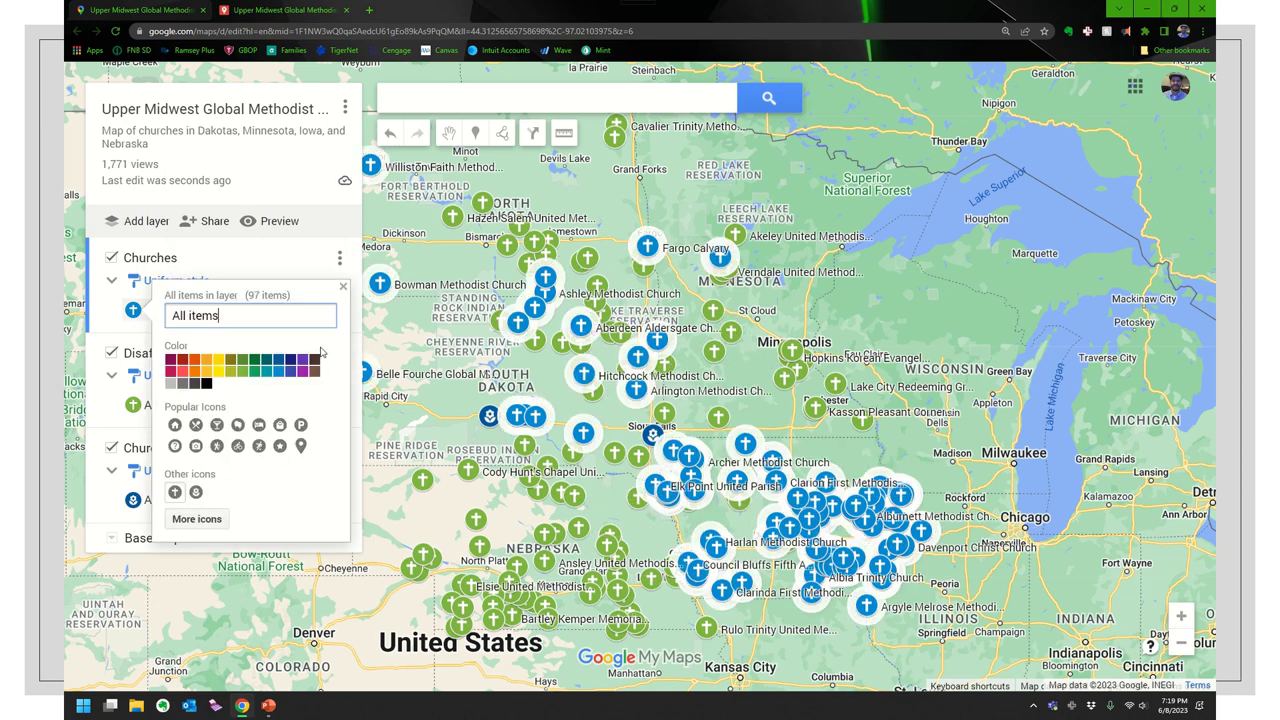
pyautogui.click(255, 360)
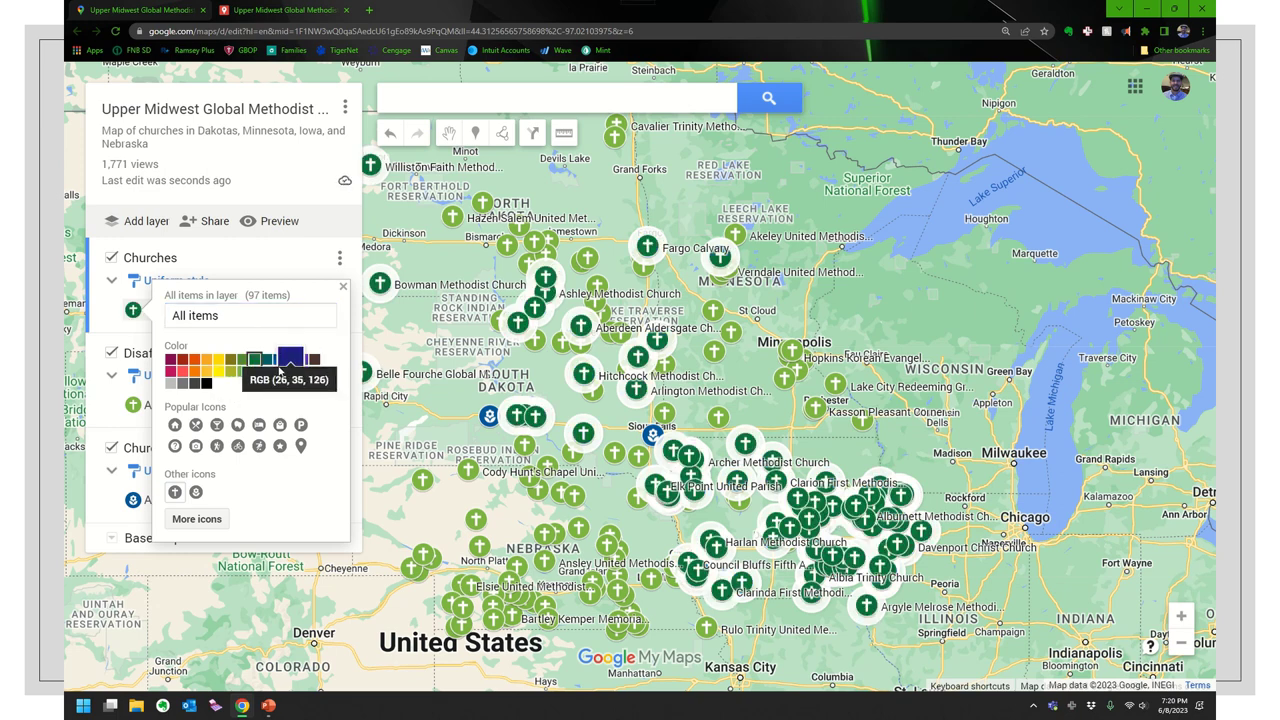
pyautogui.click(278, 371)
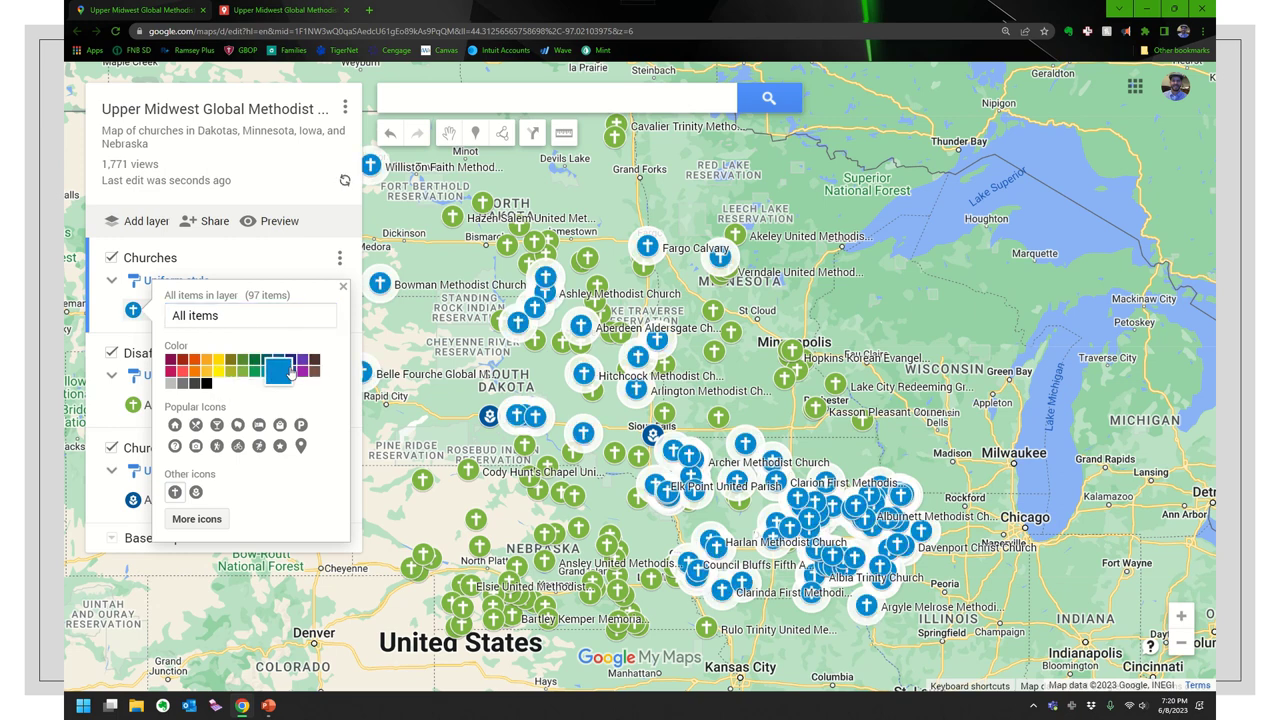
pyautogui.click(343, 288)
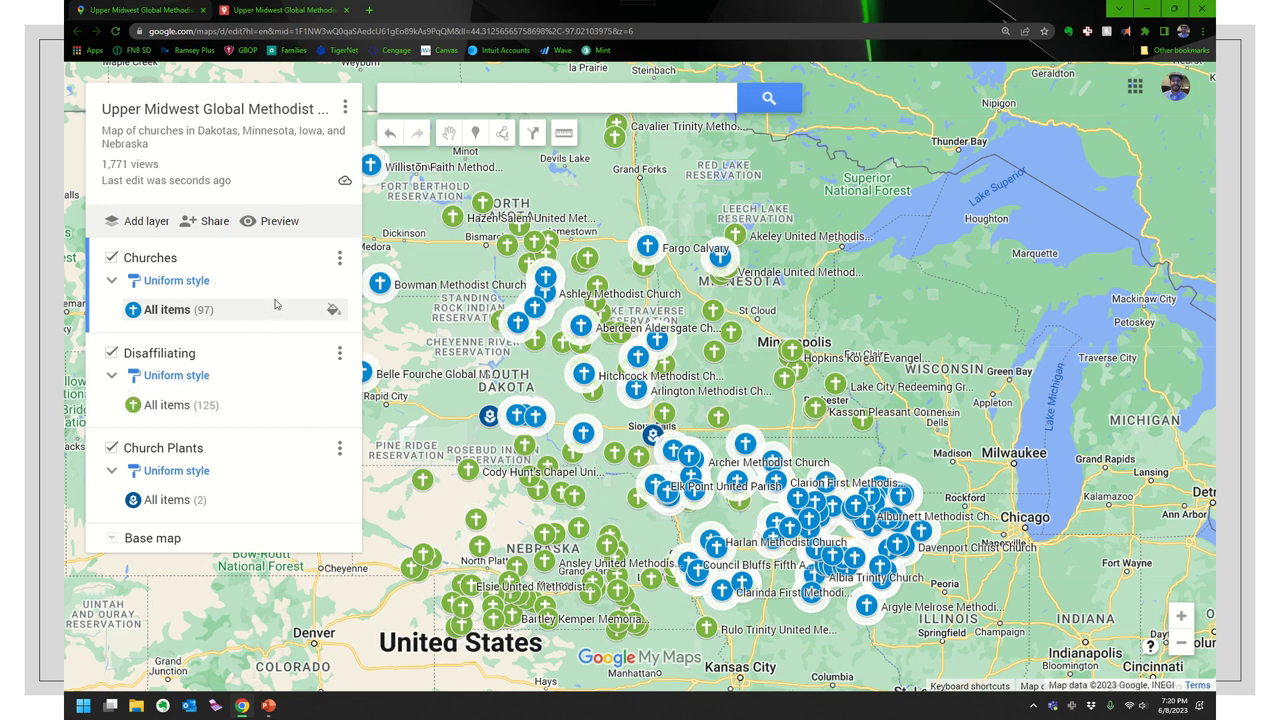
pyautogui.click(339, 353)
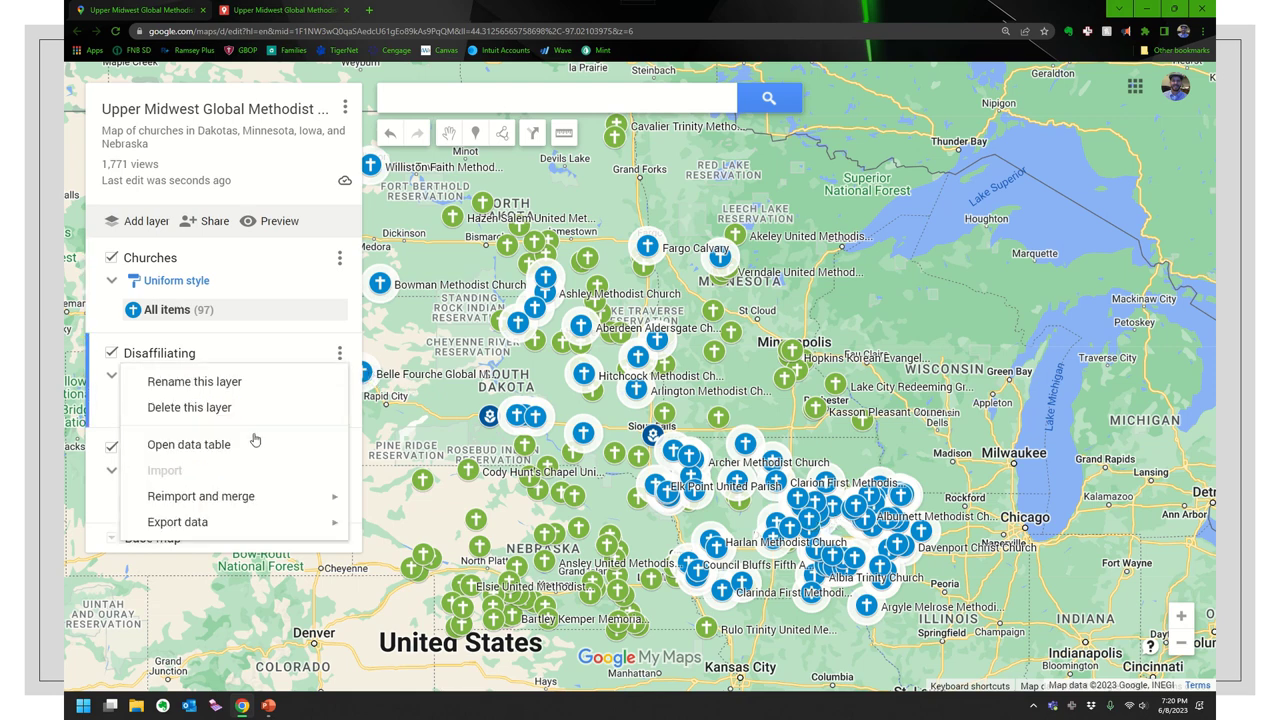
pyautogui.moveTo(228, 505)
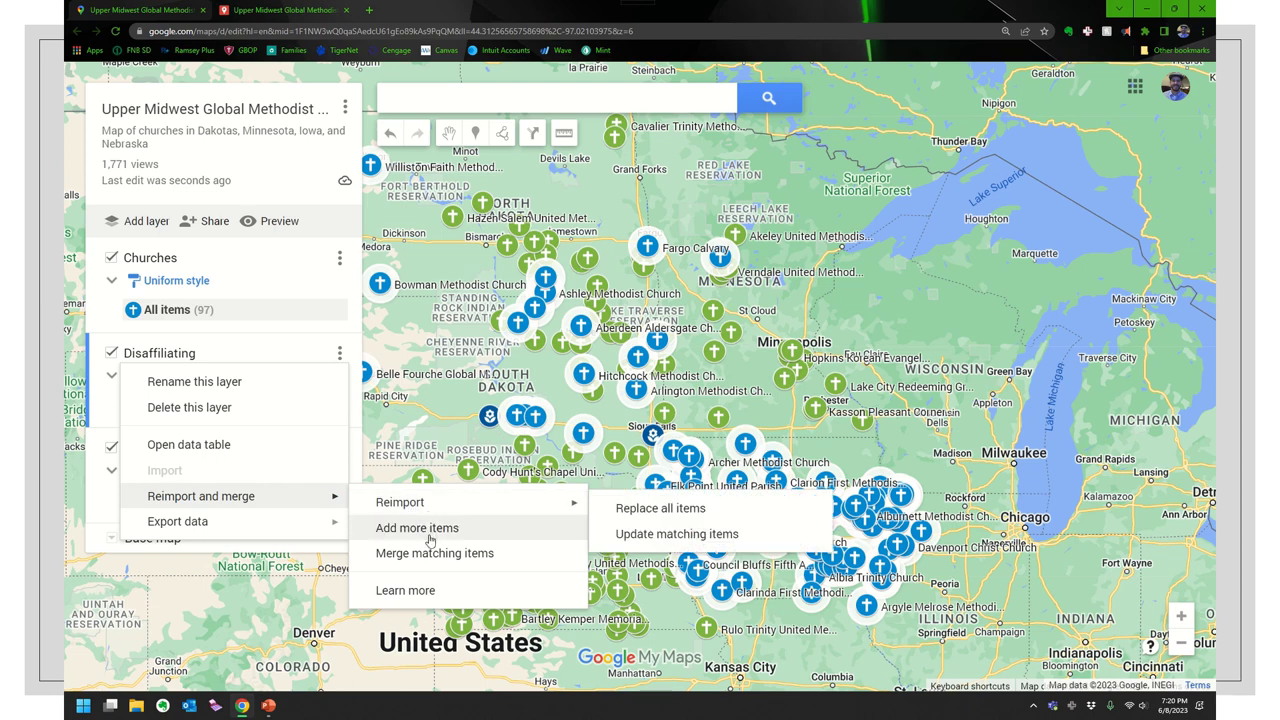
pyautogui.click(428, 537)
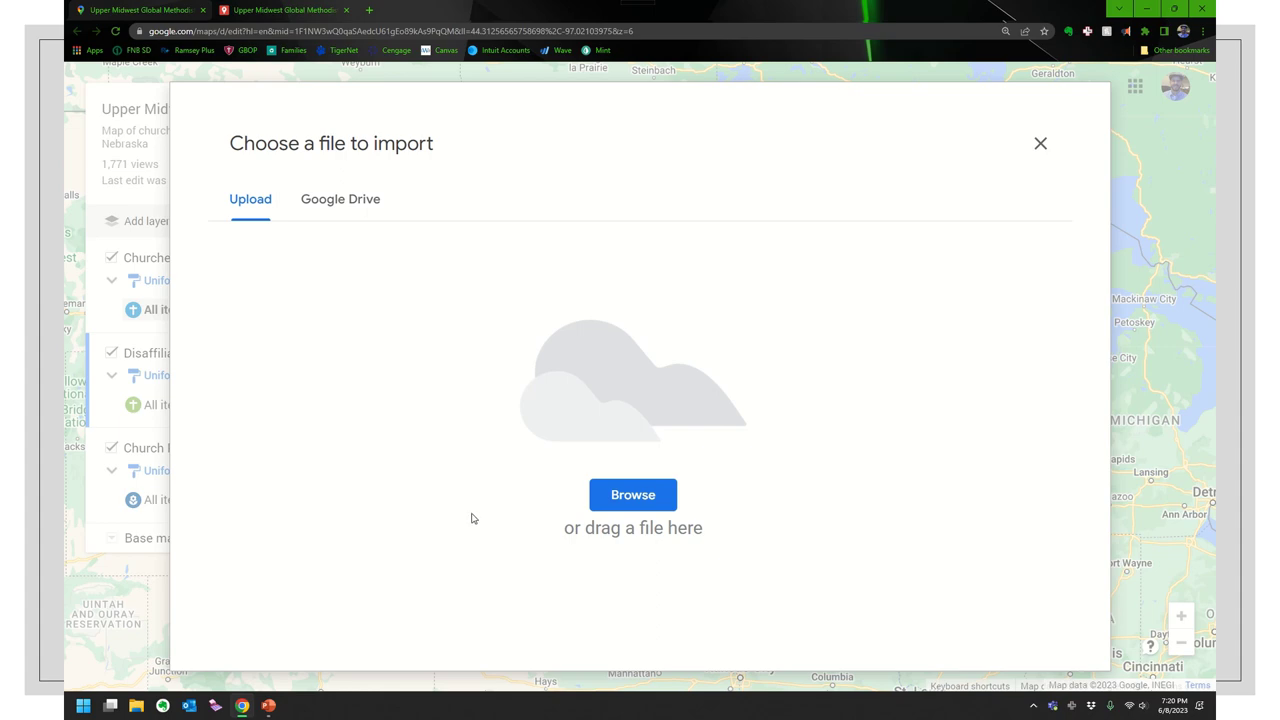
pyautogui.click(1040, 143)
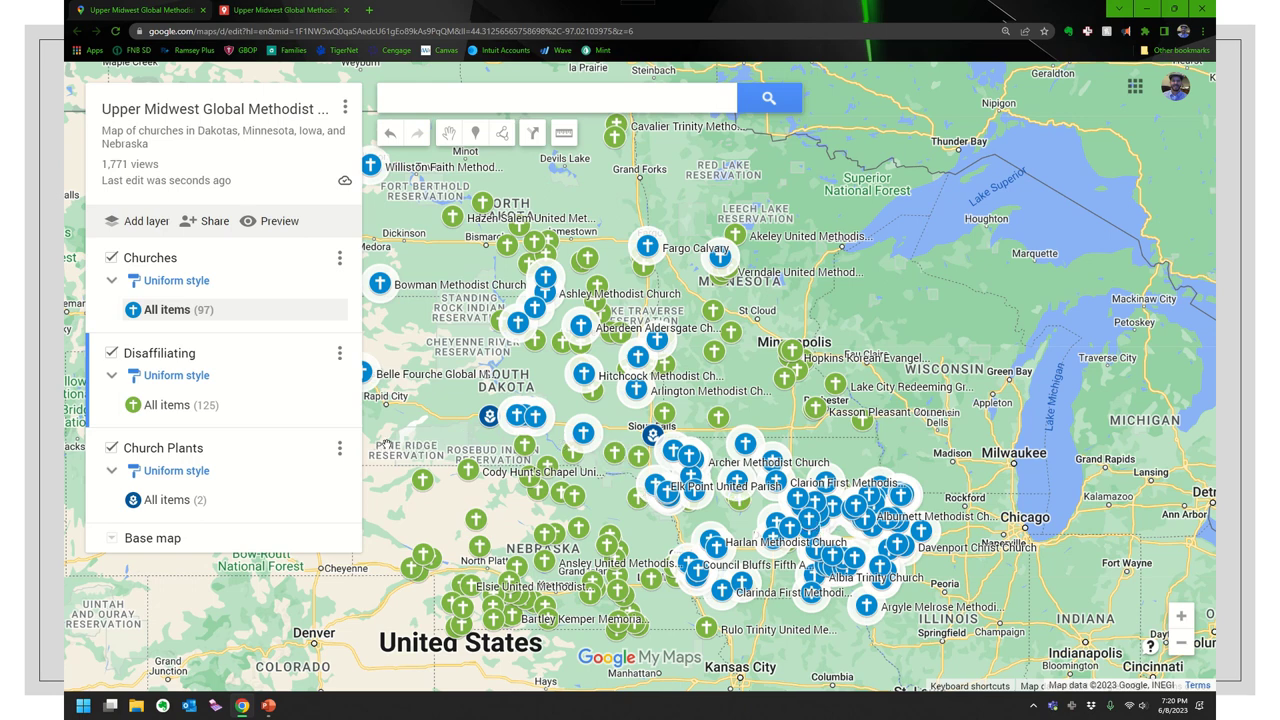
# - Search 'mitchell mcd' and go to the McDonald's on South Burr Street, Mitchell, SD
pyautogui.click(434, 97)
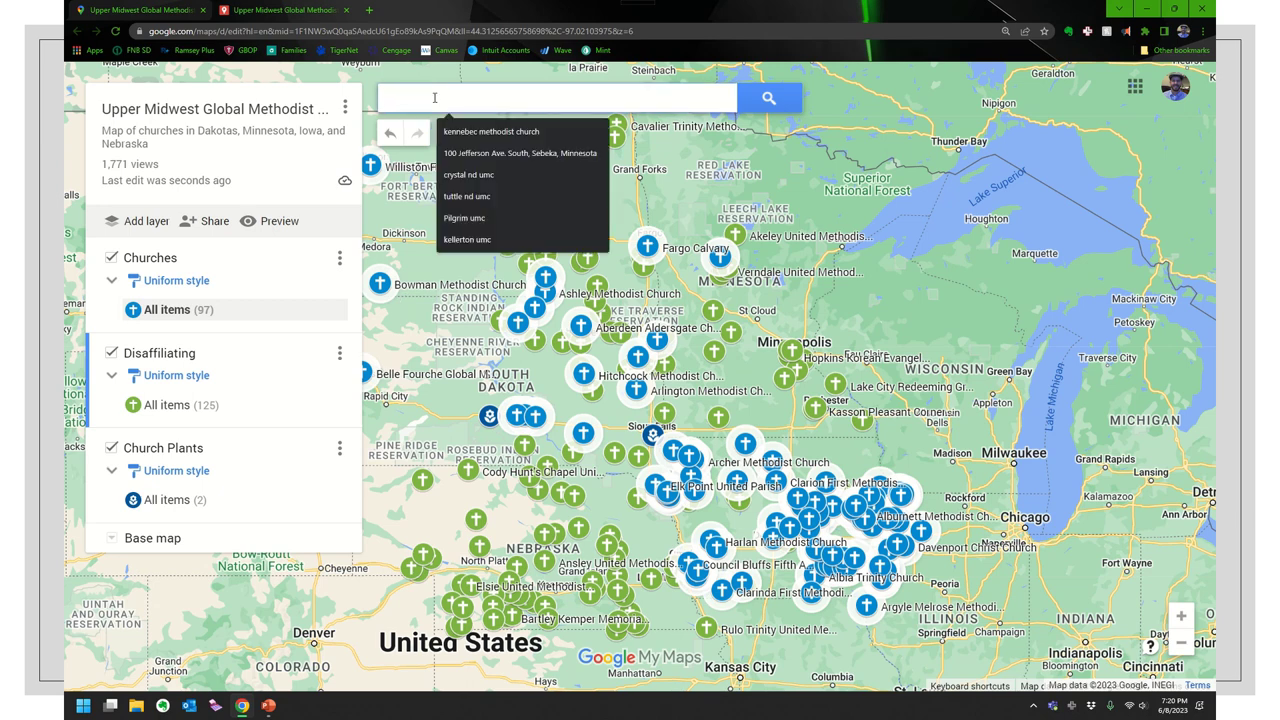
pyautogui.write('mit')
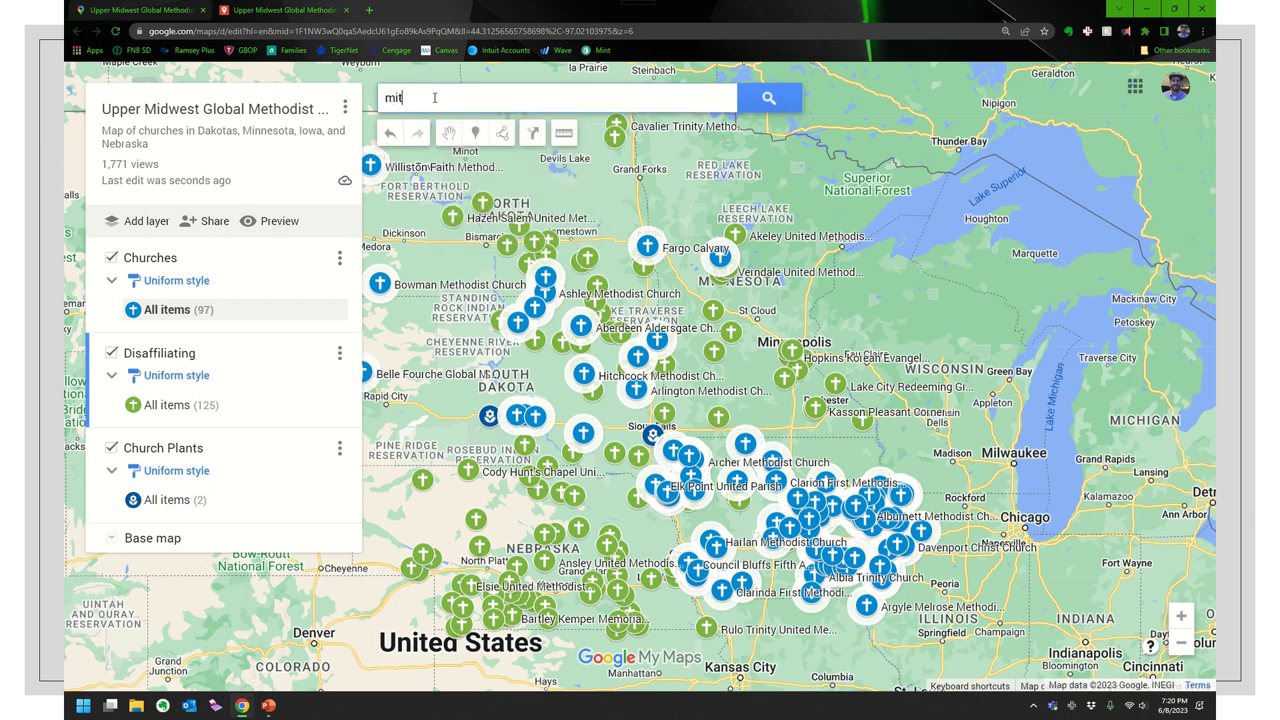
pyautogui.write('hc')
pyautogui.press('BackSpace')
pyautogui.write('chell mi')
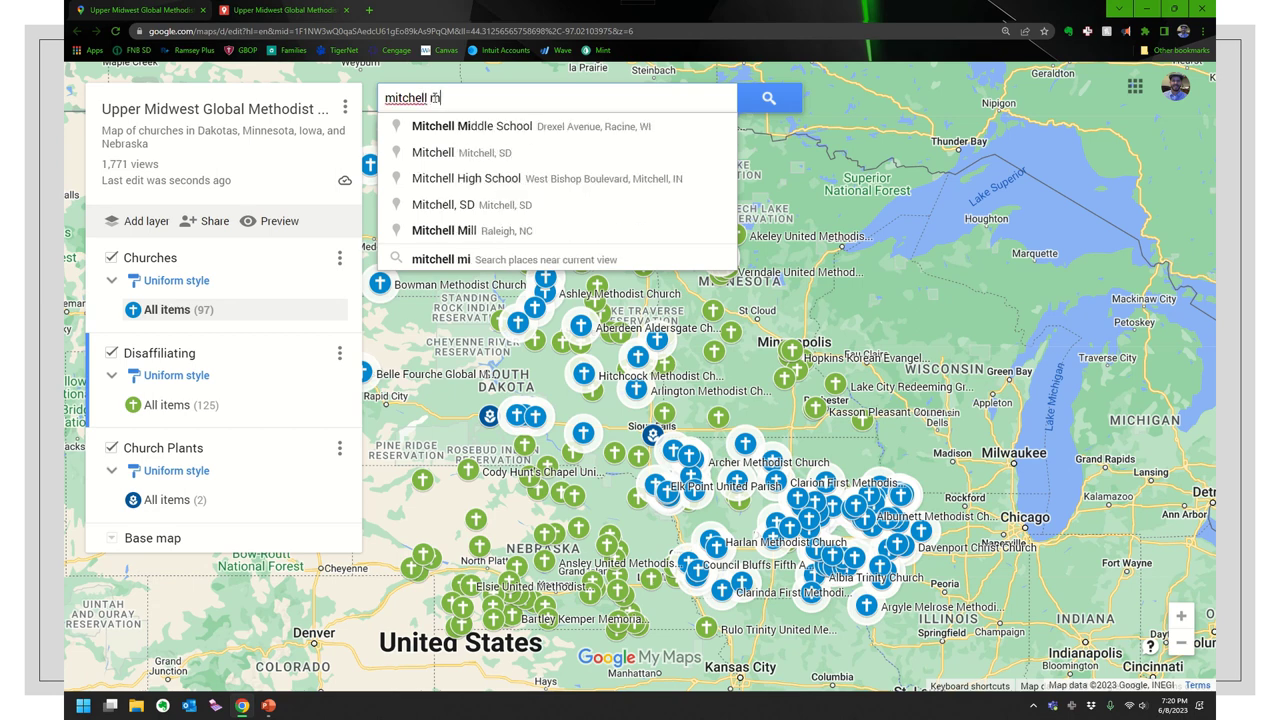
pyautogui.press('BackSpace')
pyautogui.write('cd')
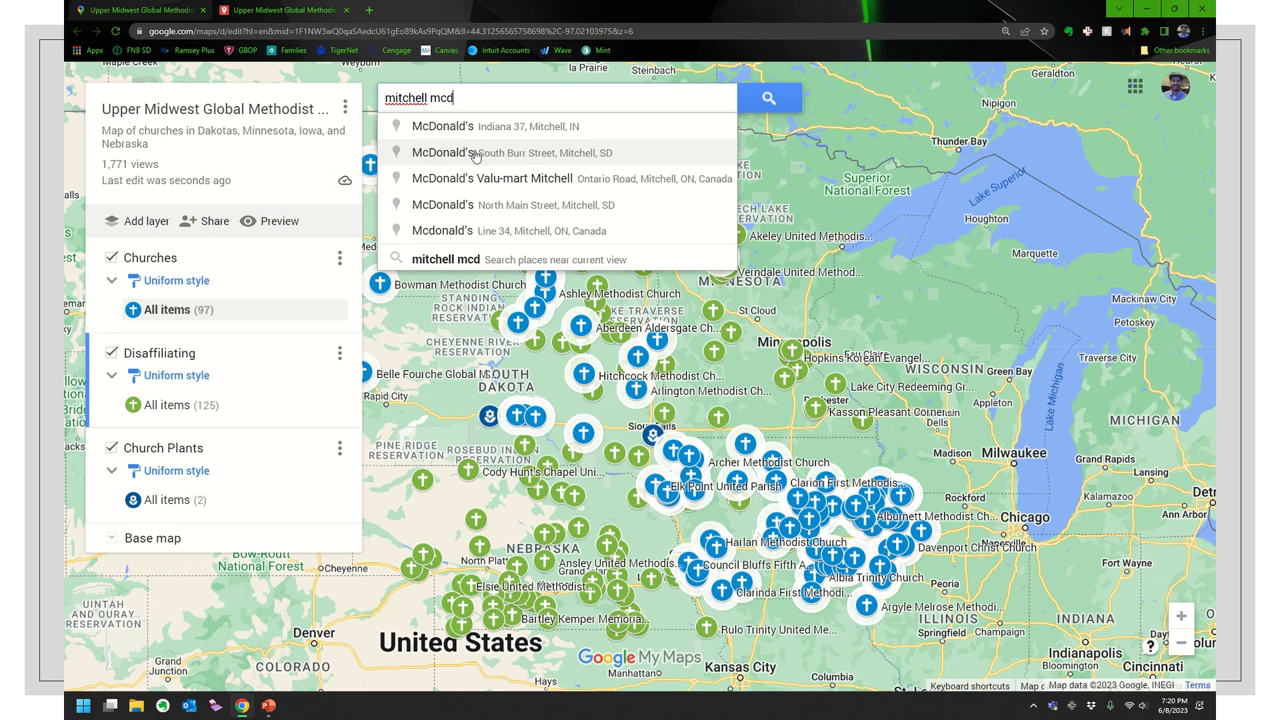
pyautogui.click(475, 156)
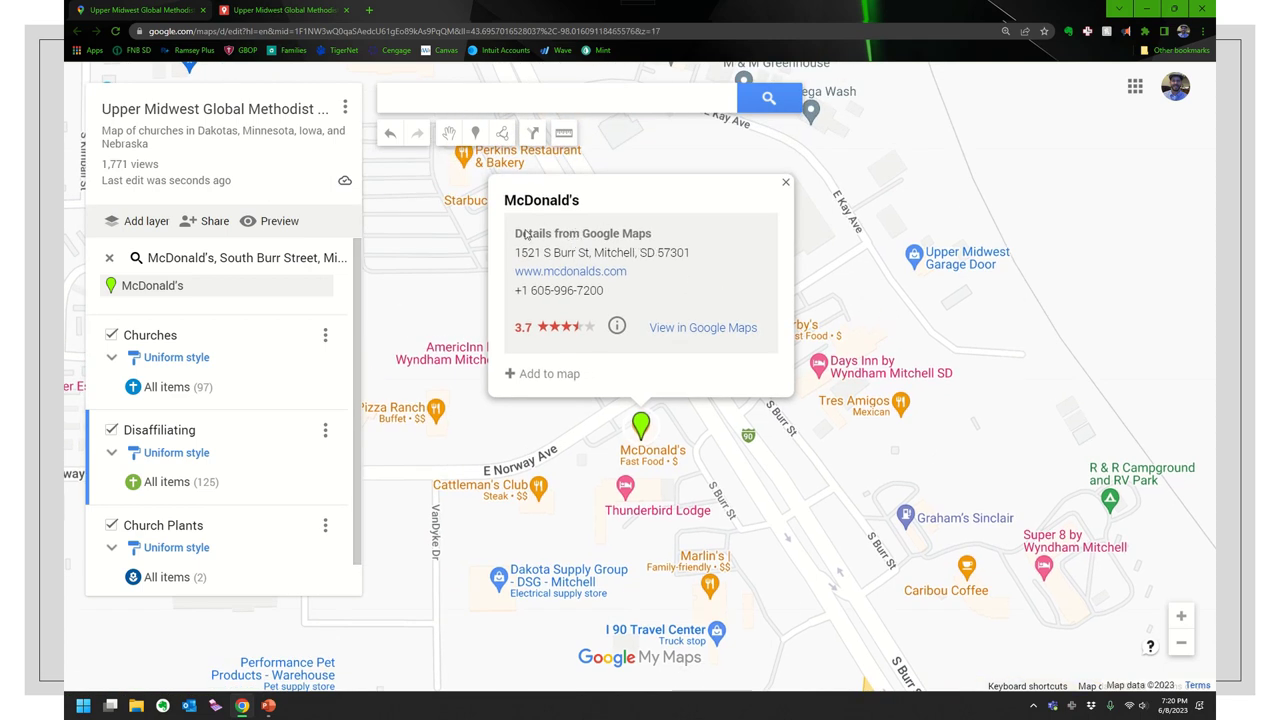
# - Add the McDonald's to the map and rename it 'Mitchell McDonald's'
pyautogui.click(549, 376)
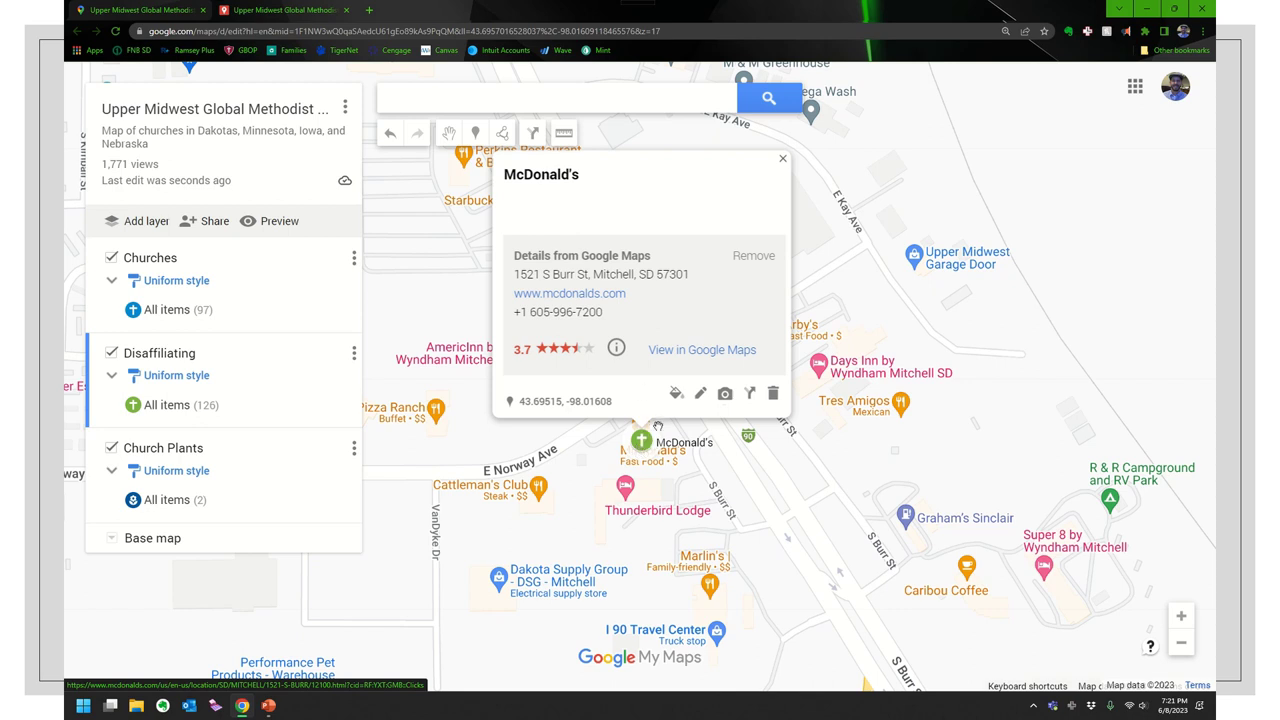
pyautogui.click(700, 393)
pyautogui.click(536, 164)
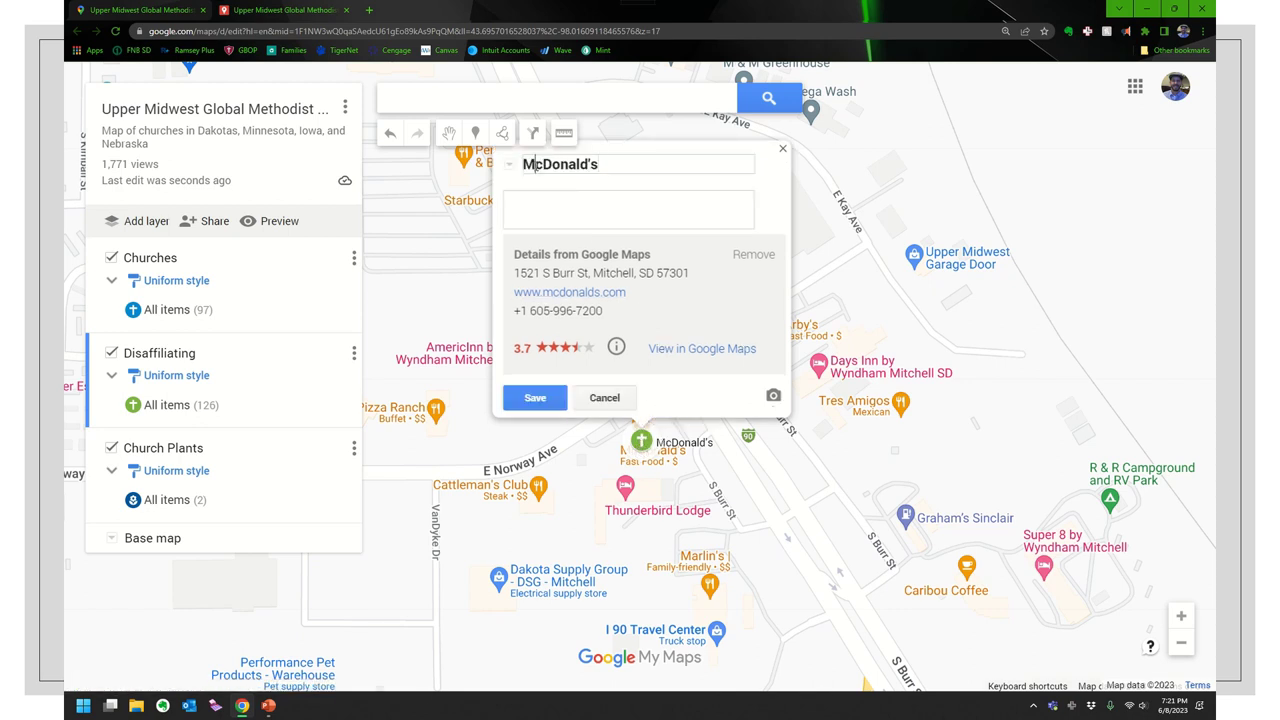
pyautogui.write('Mitchell')
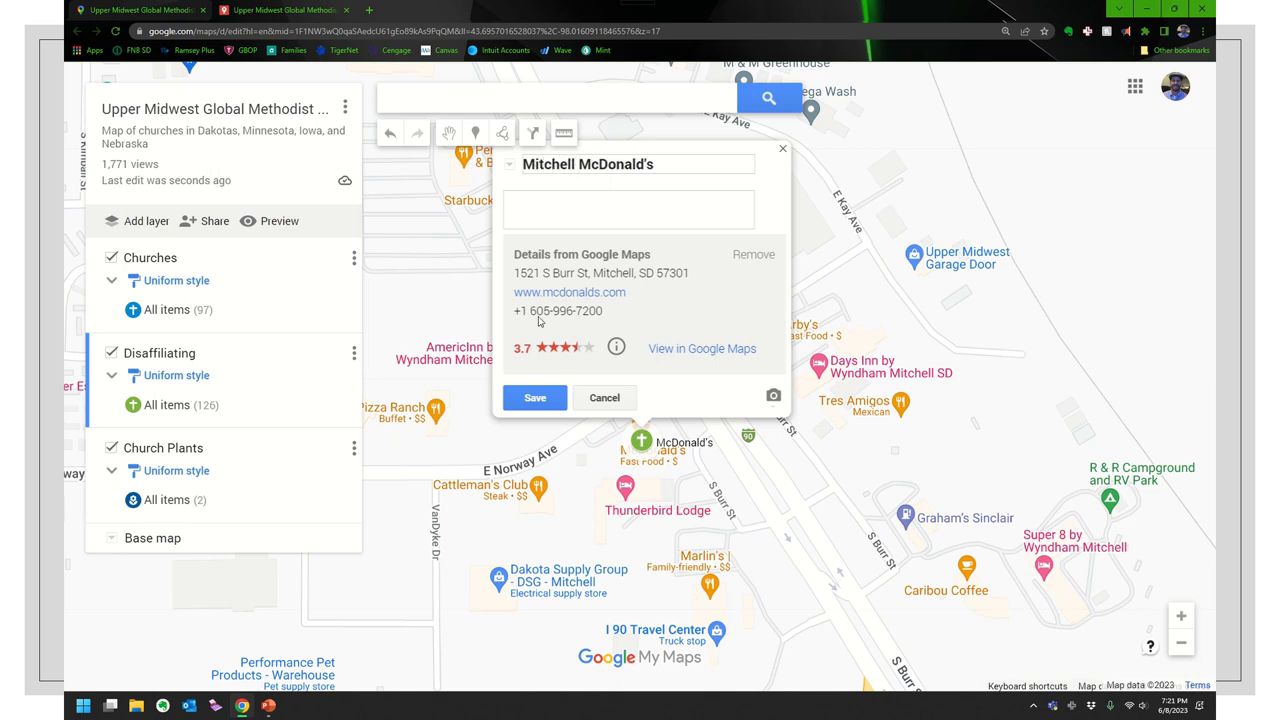
pyautogui.click(535, 394)
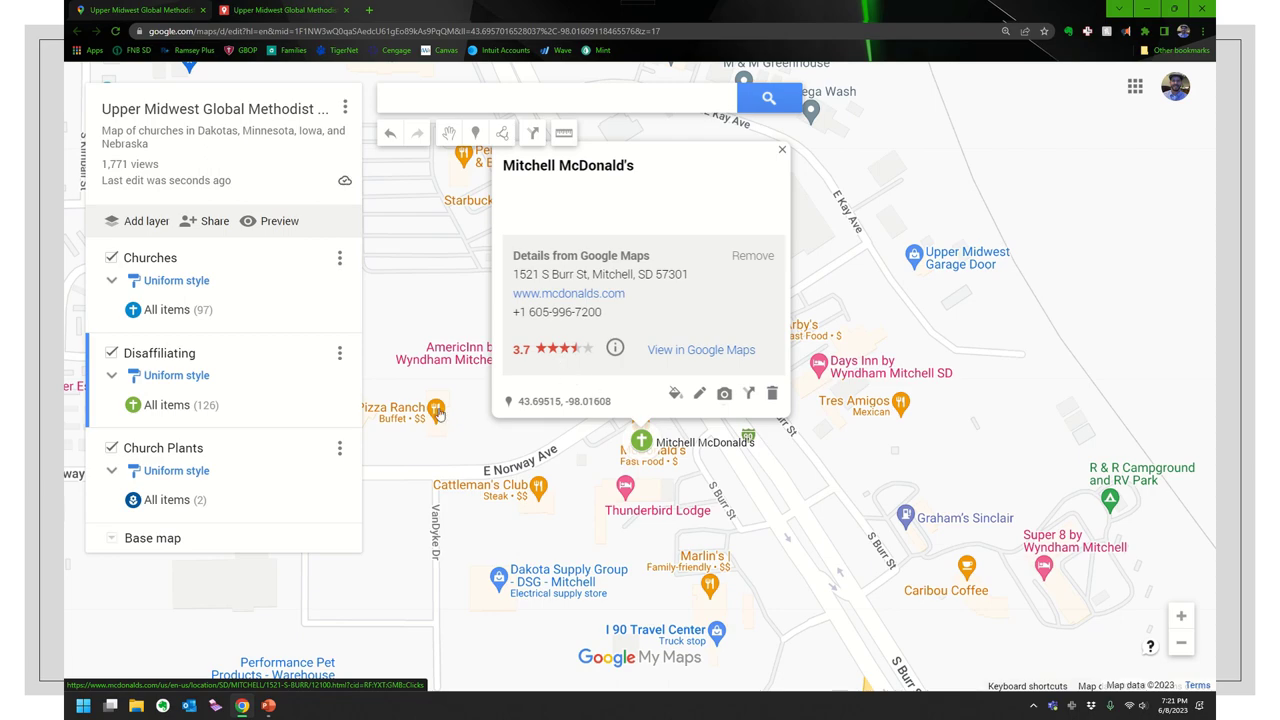
# - Zoom out and reposition the map, then delete the Mitchell McDonald's placemark
pyautogui.scroll(-1, 463, 405)
pyautogui.scroll(-2, 460, 410)
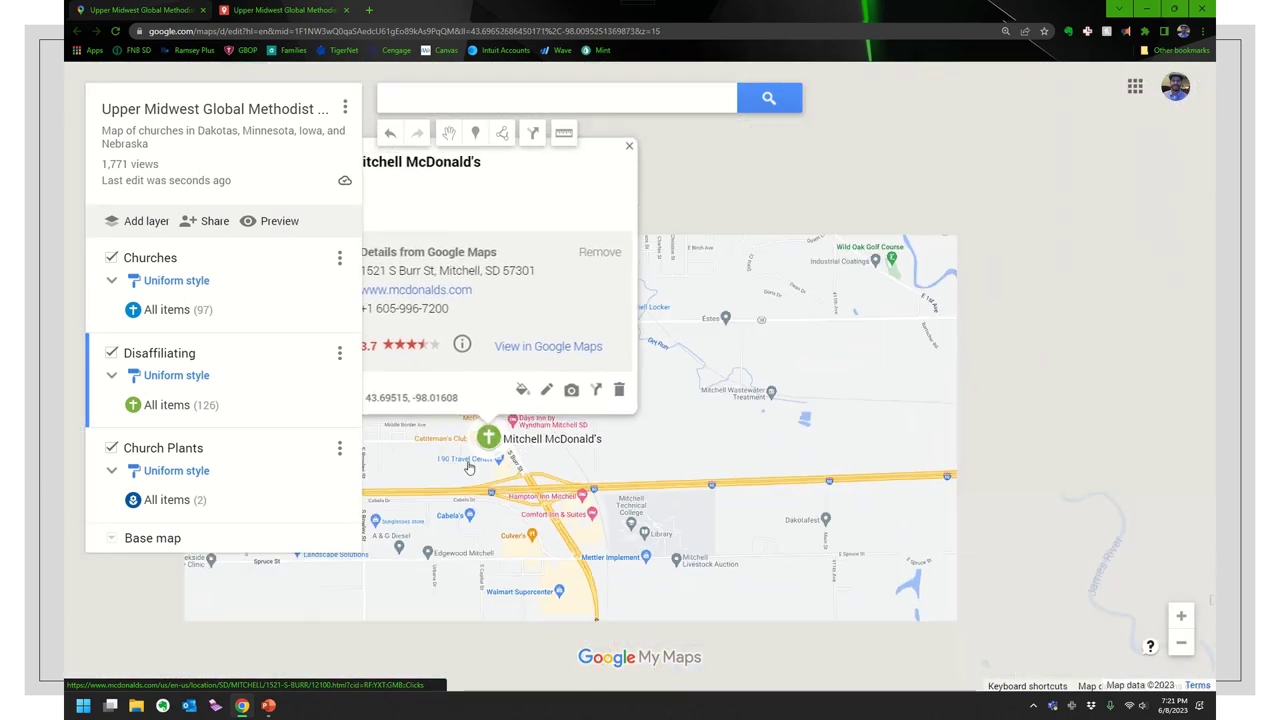
pyautogui.scroll(-2, 490, 490)
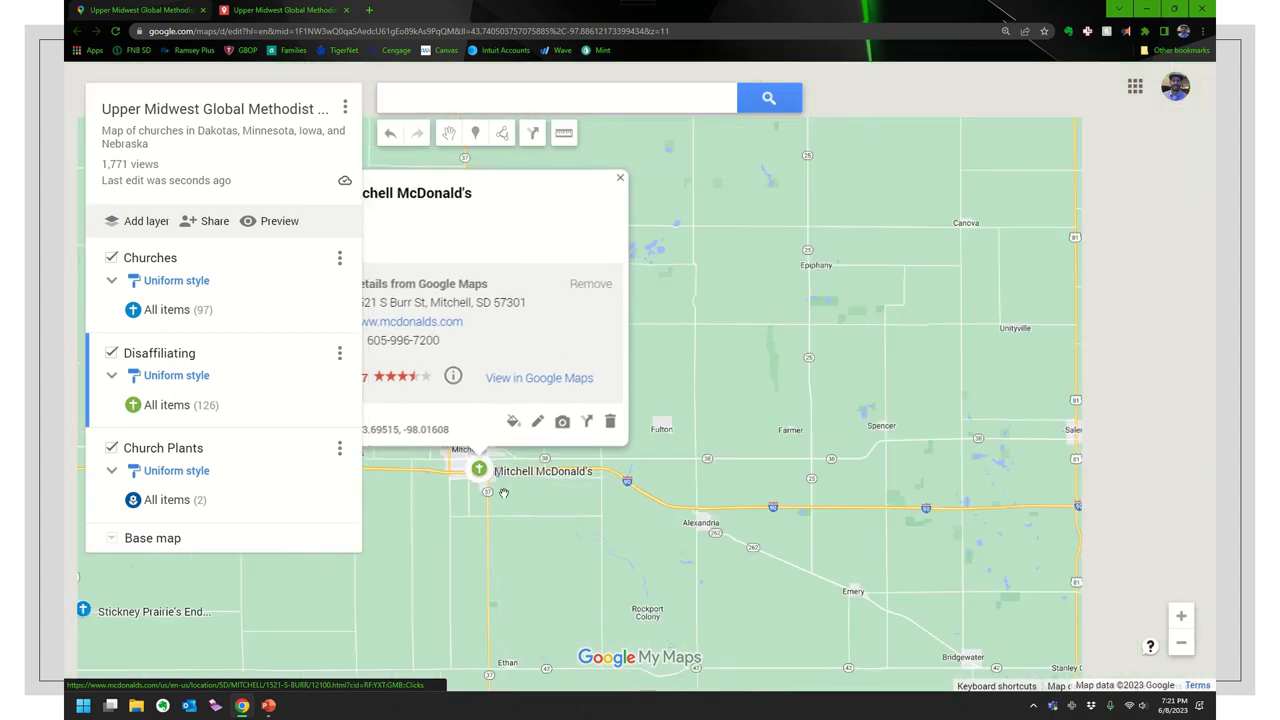
pyautogui.moveTo(476, 537); pyautogui.dragTo(551, 541)
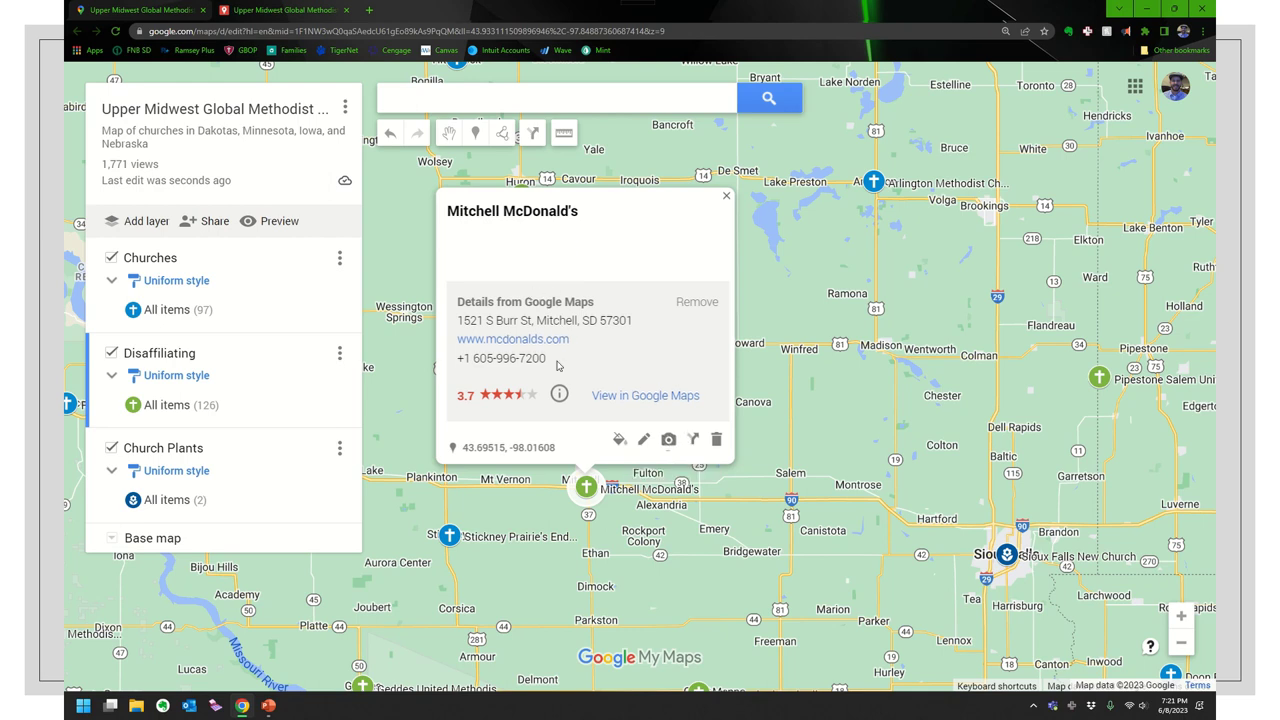
pyautogui.click(716, 439)
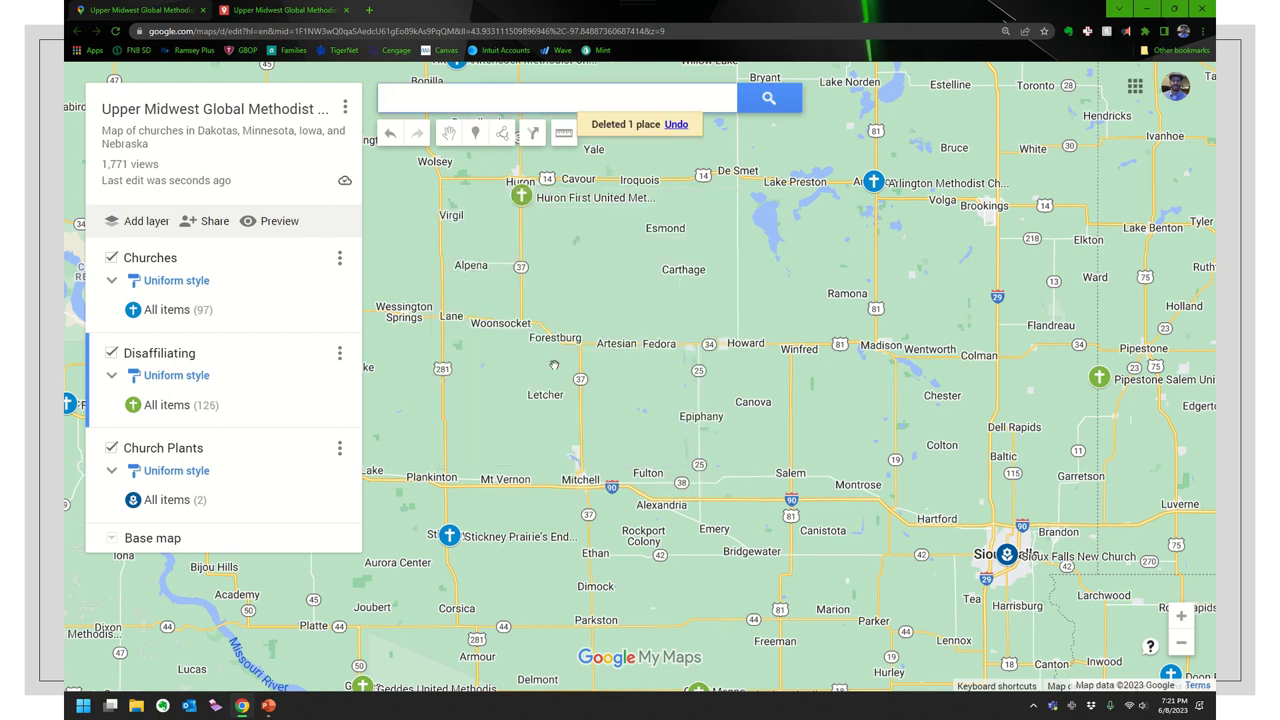
pyautogui.click(449, 91)
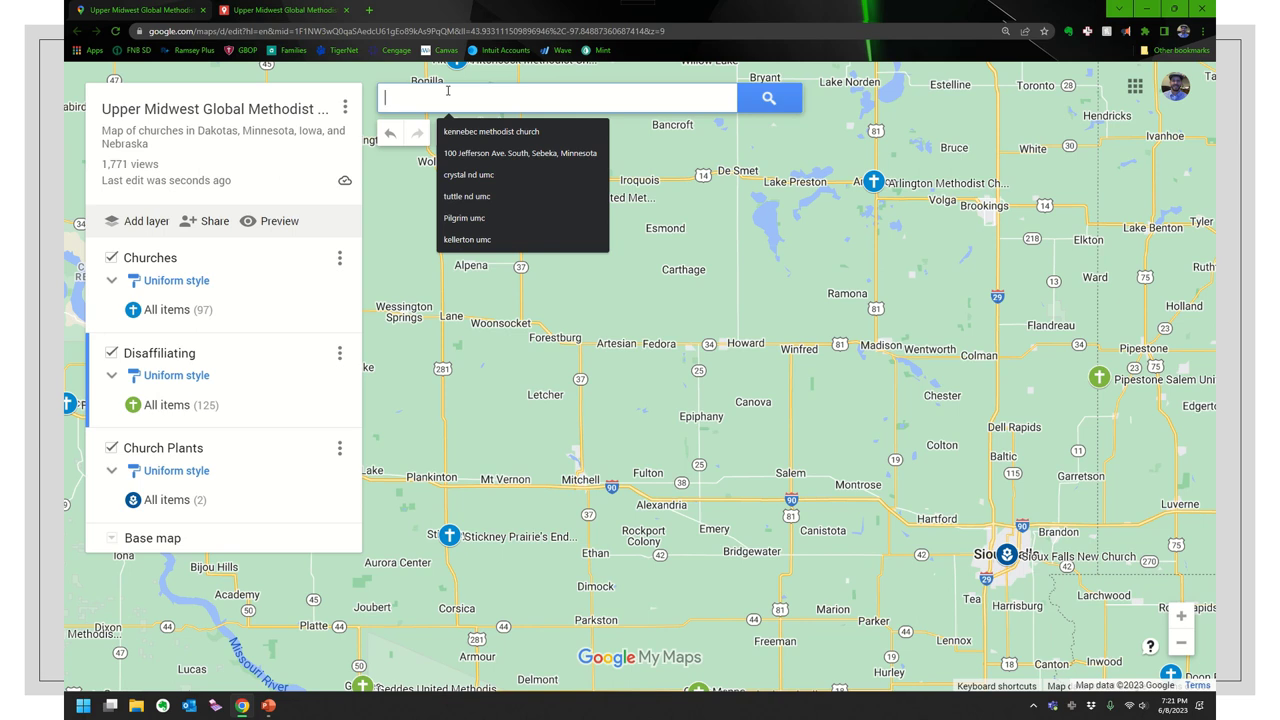
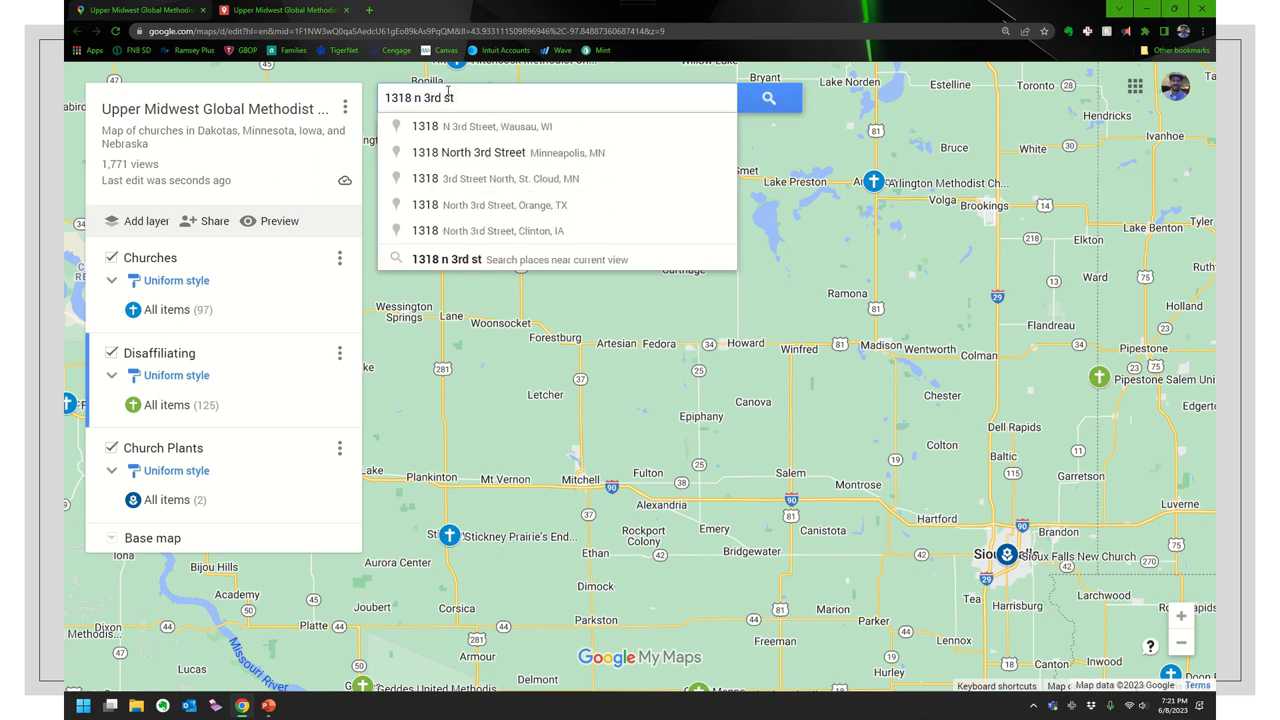
pyautogui.write(', mismar')
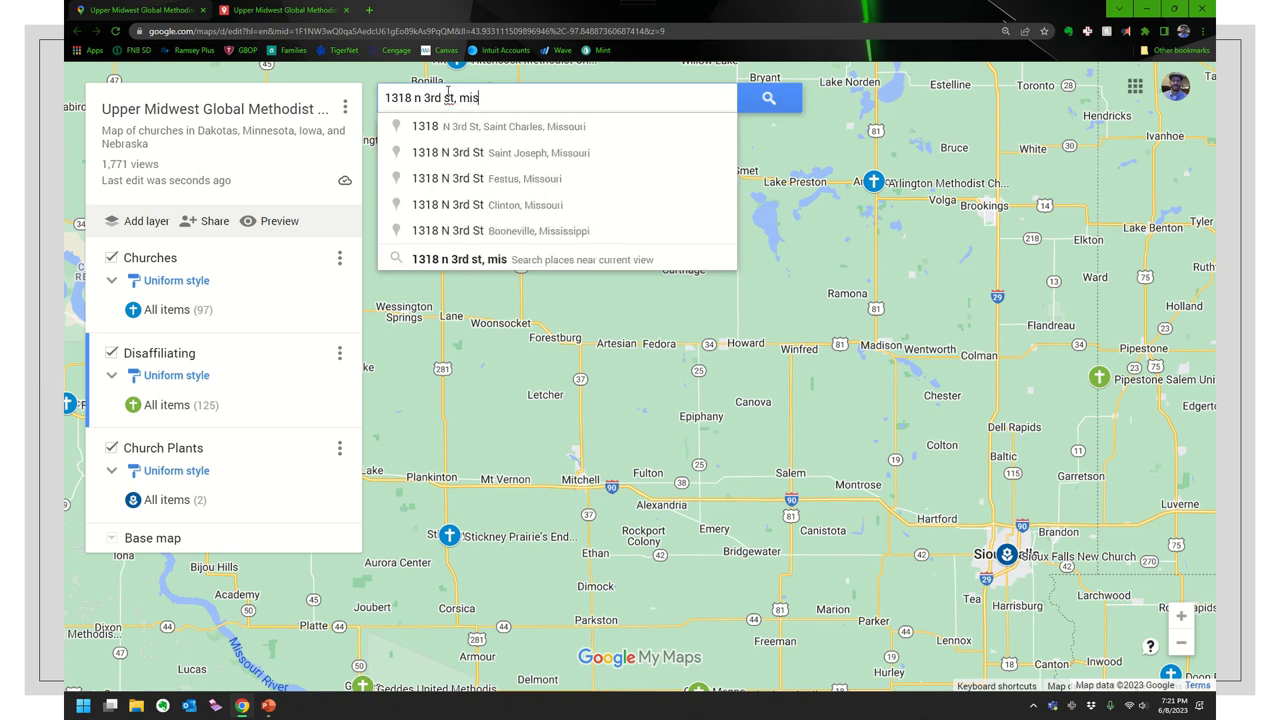
pyautogui.press('BackSpace')
pyautogui.press('BackSpace')
pyautogui.press('BackSpace')
pyautogui.press('BackSpace')
pyautogui.press('BackSpace')
pyautogui.press('BackSpace')
pyautogui.write('bisma')
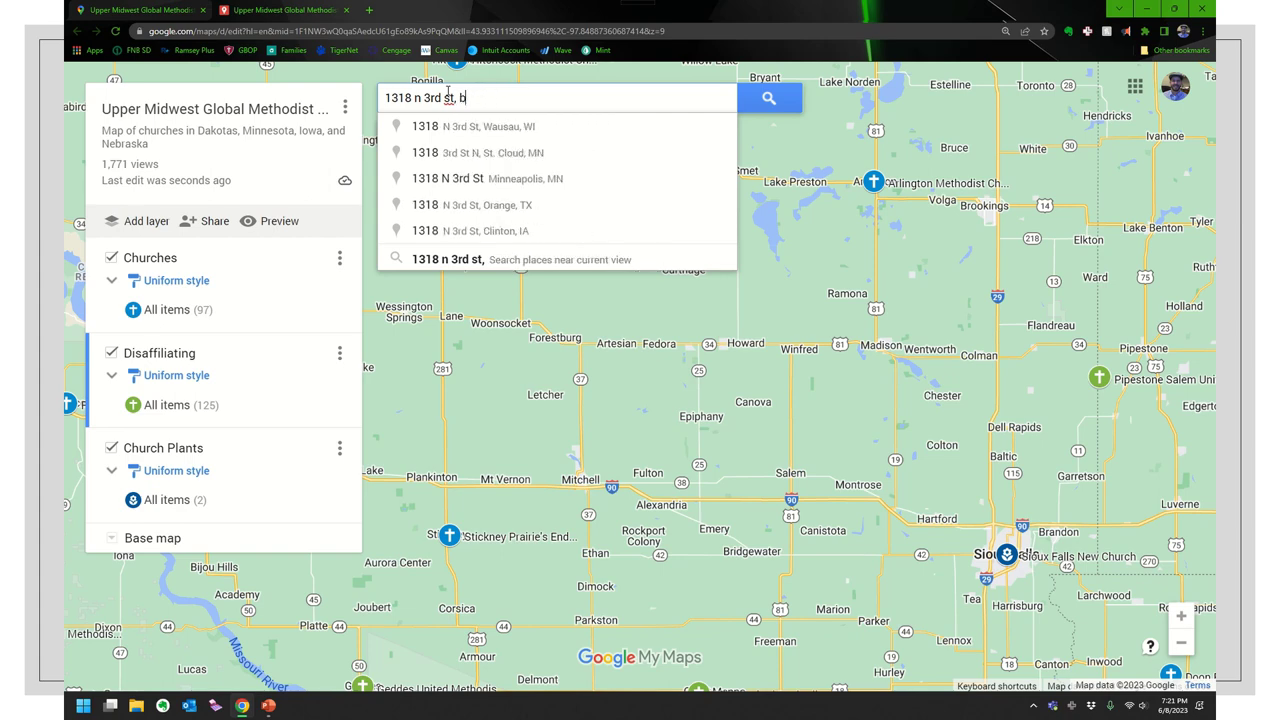
pyautogui.click(500, 126)
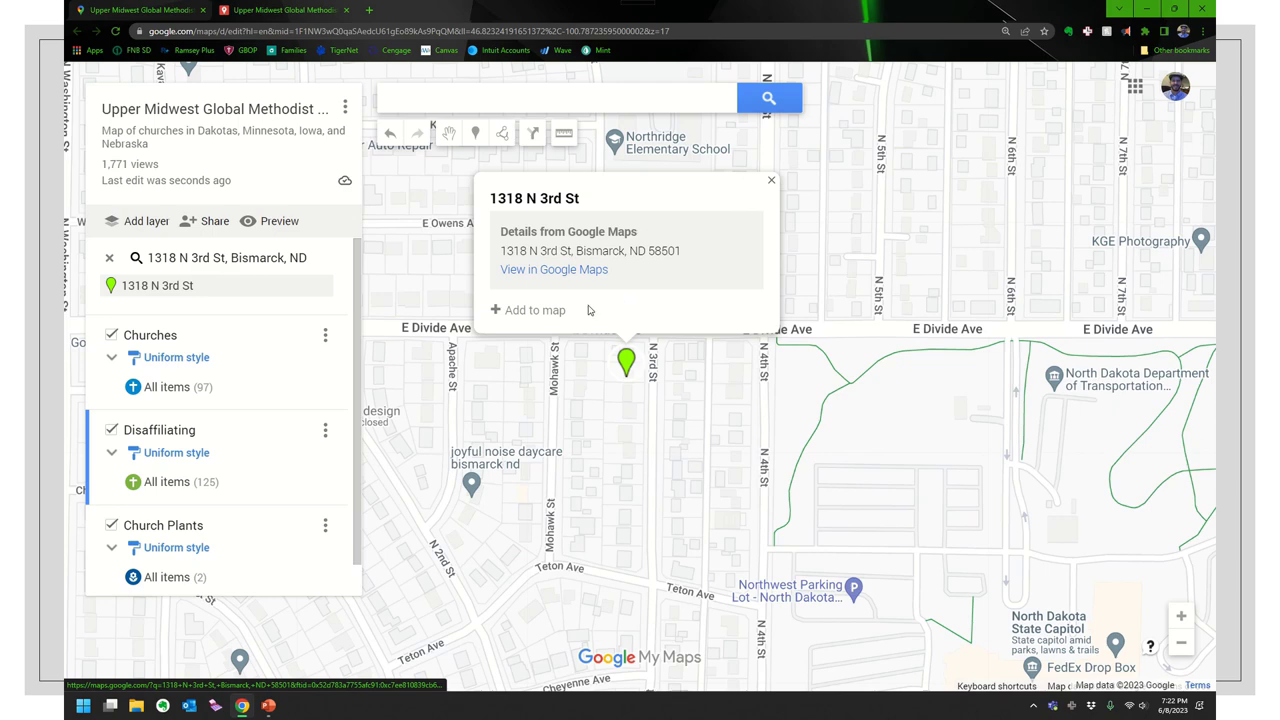
# - Add the Bismarck address to the map and rename the placemark with a friend's name
pyautogui.click(530, 310)
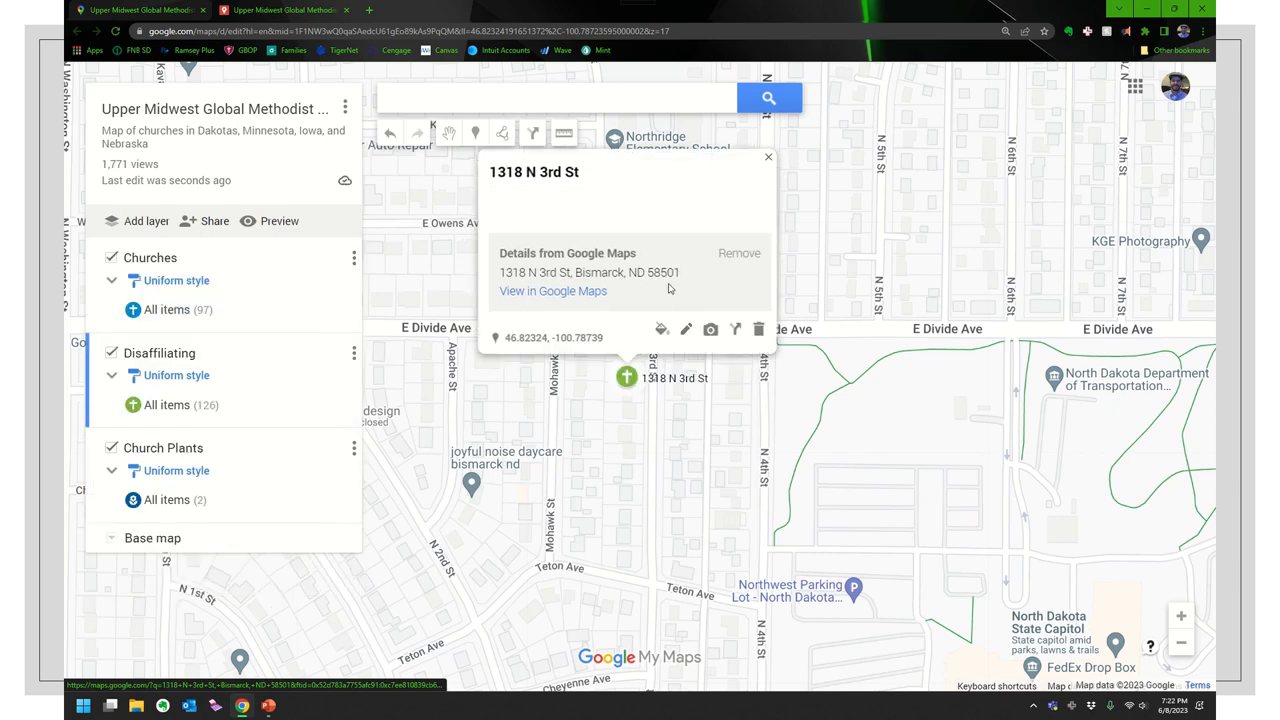
pyautogui.click(686, 329)
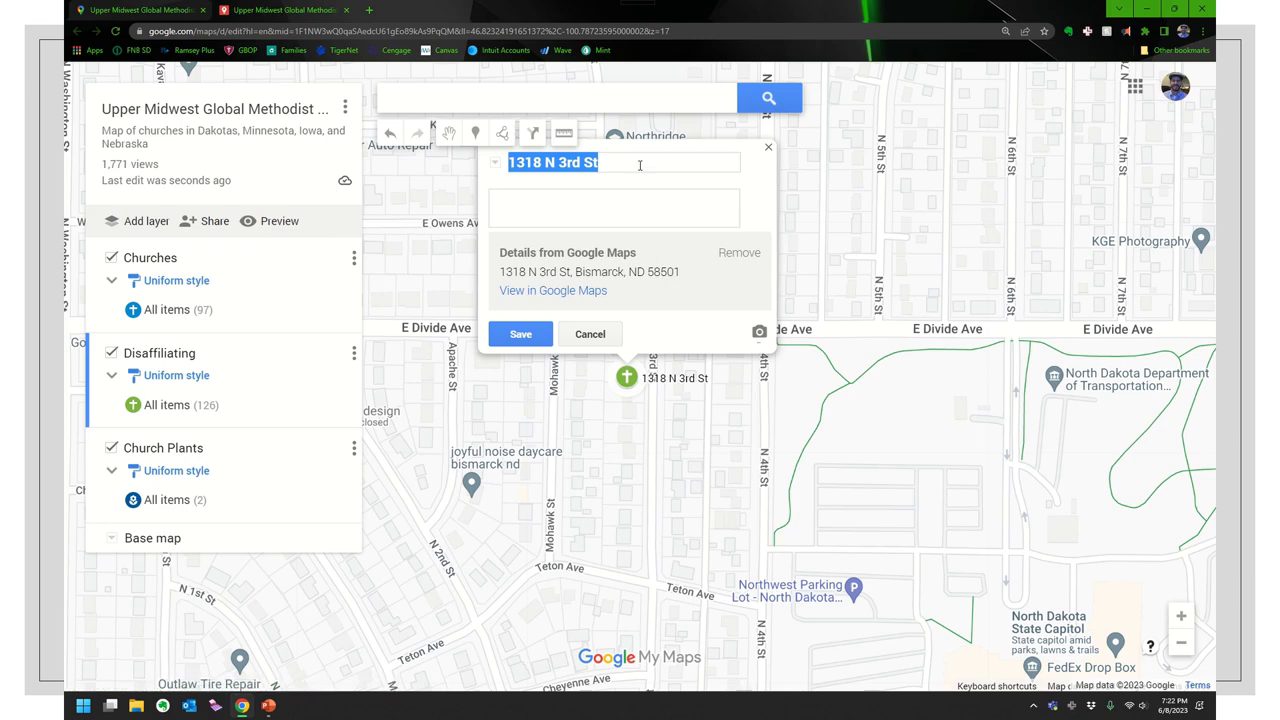
pyautogui.write('Scott ')
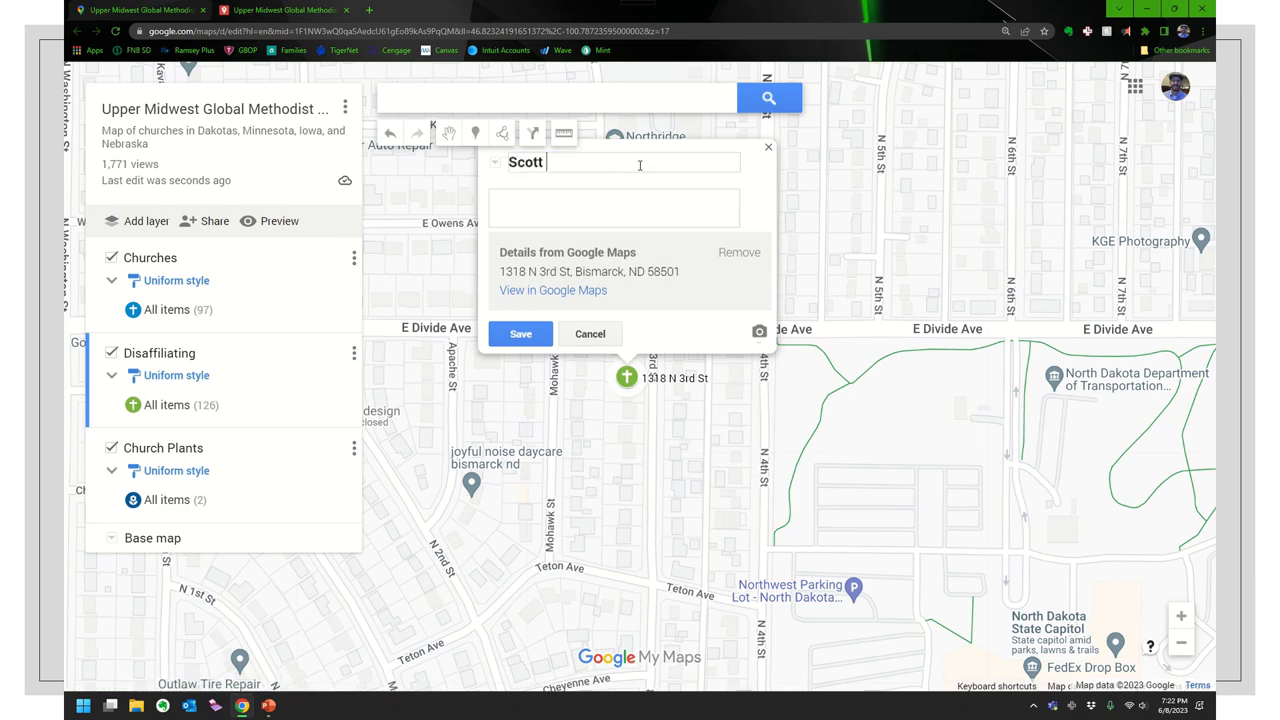
pyautogui.write('& Nina')
pyautogui.click(519, 334)
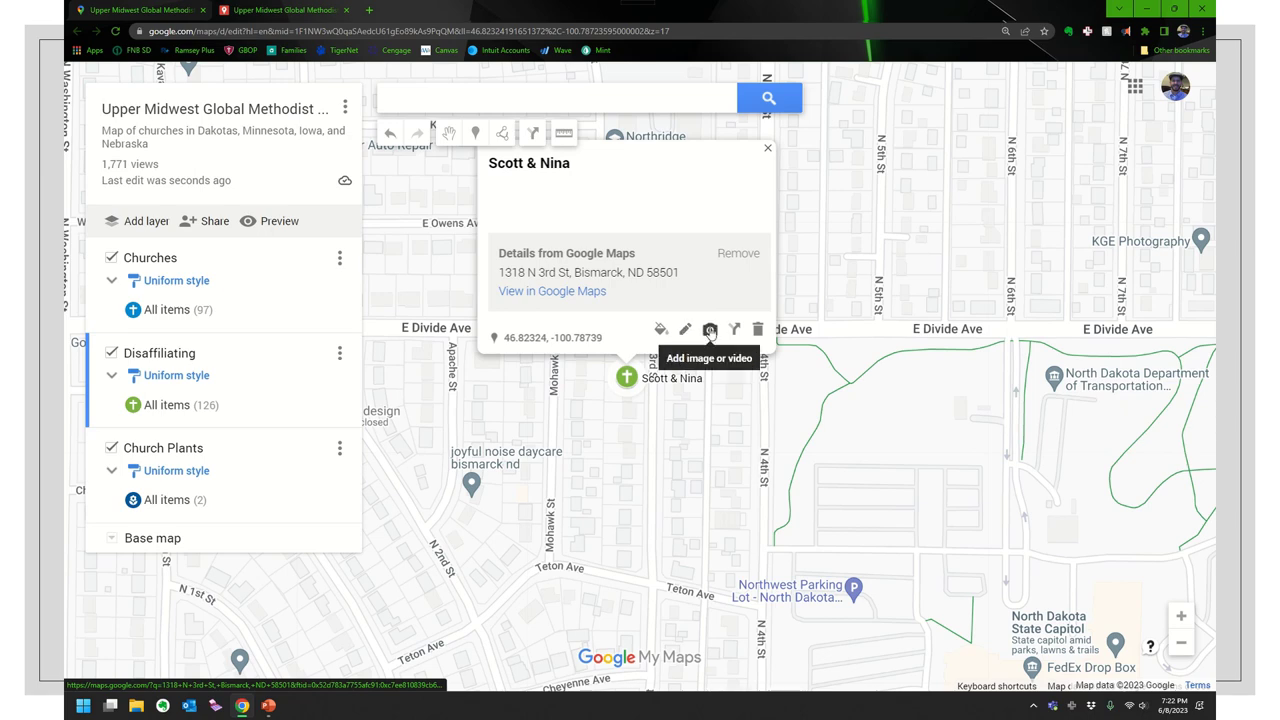
# - Open and close the image or video chooser, then delete the test placemark
pyautogui.click(709, 330)
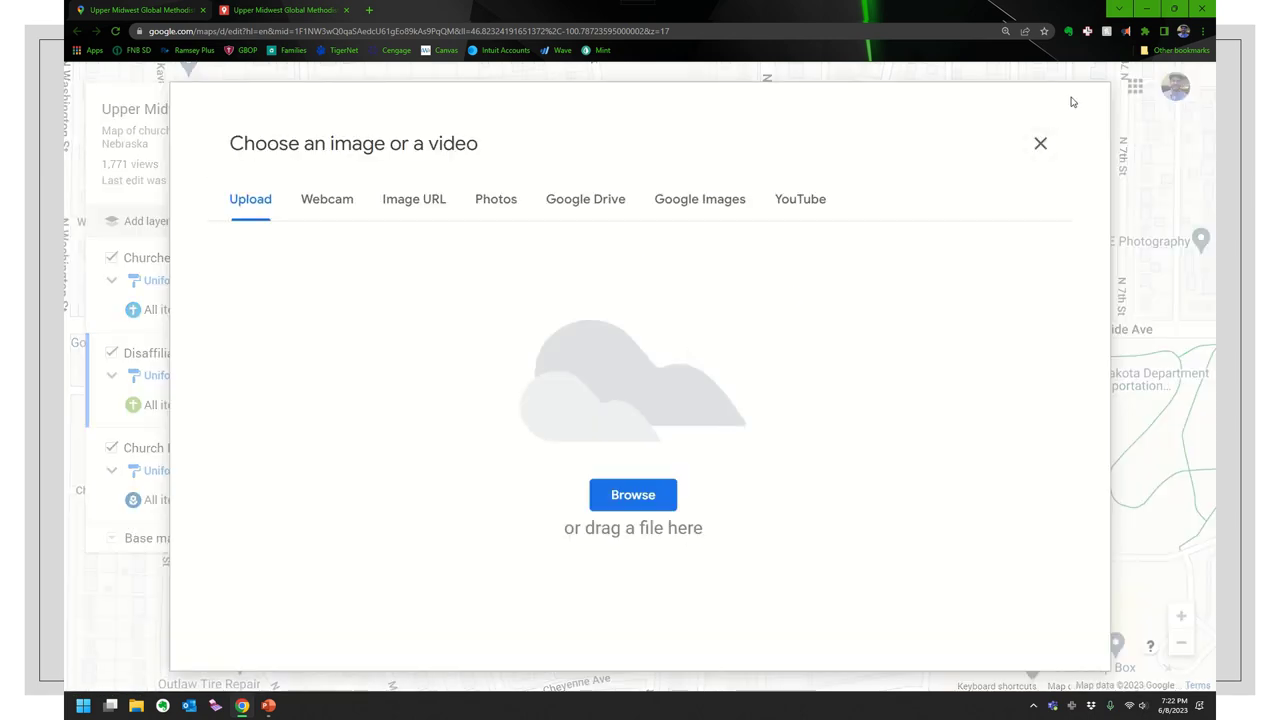
pyautogui.click(1040, 143)
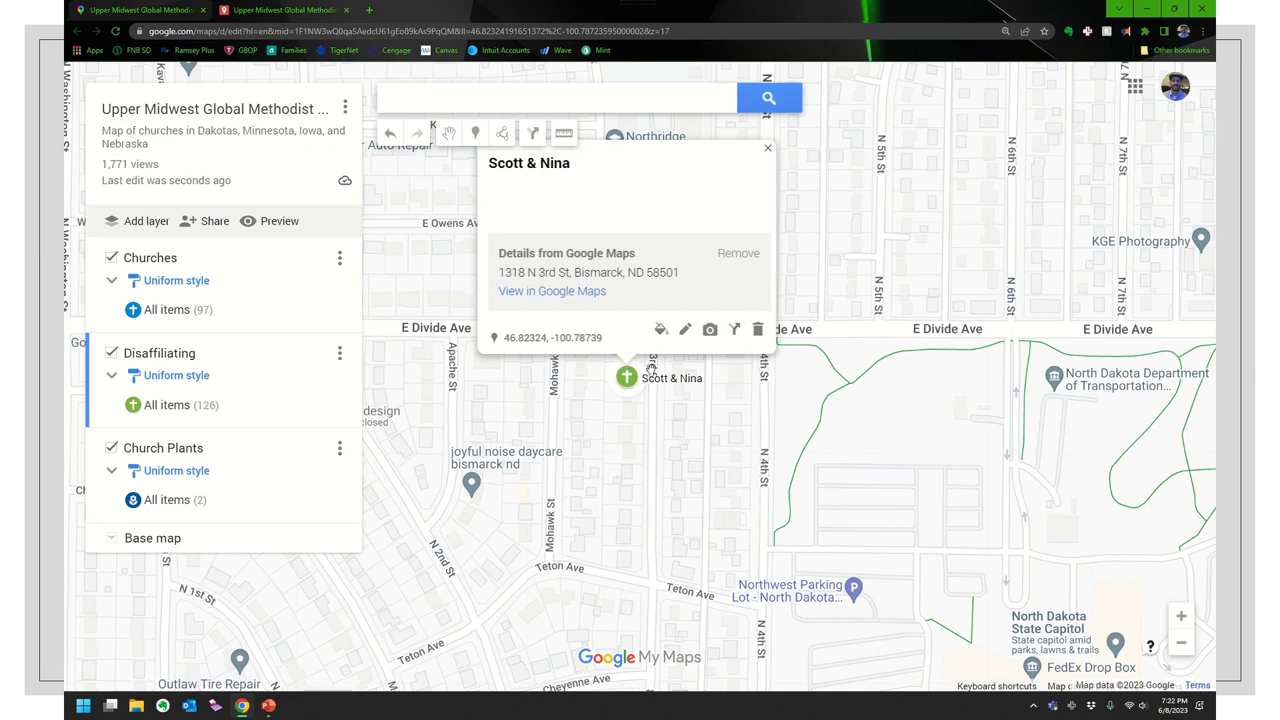
pyautogui.click(758, 331)
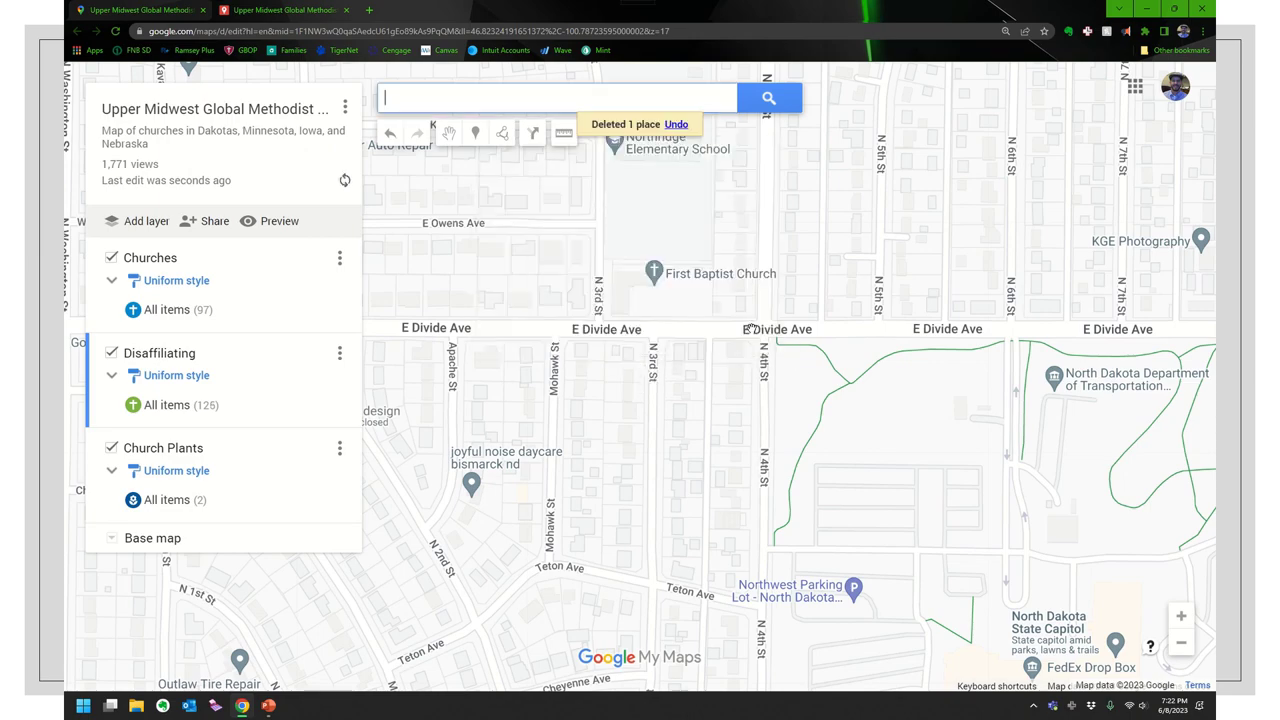
# - Zoom out from Bismarck street level to the multi-state Upper Midwest view
pyautogui.scroll(-1, 538, 312)
pyautogui.scroll(-3, 538, 312)
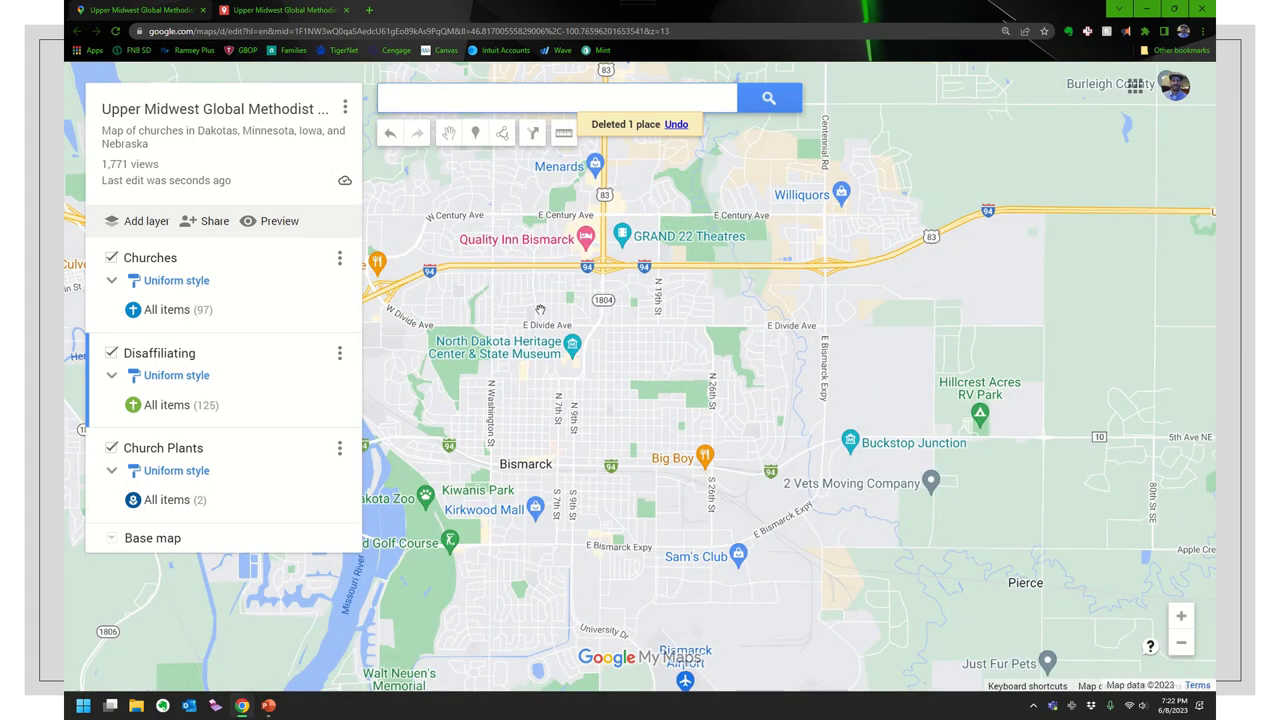
pyautogui.scroll(-2, 540, 310)
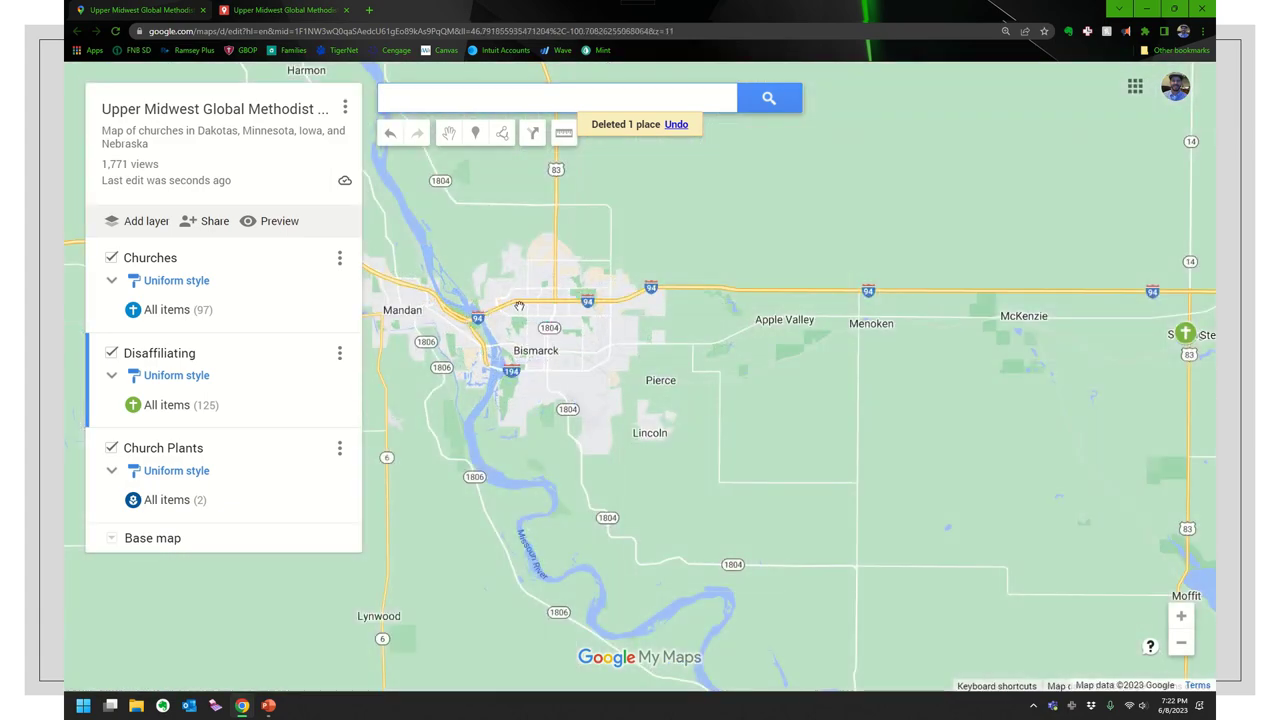
pyautogui.scroll(-4, 519, 306)
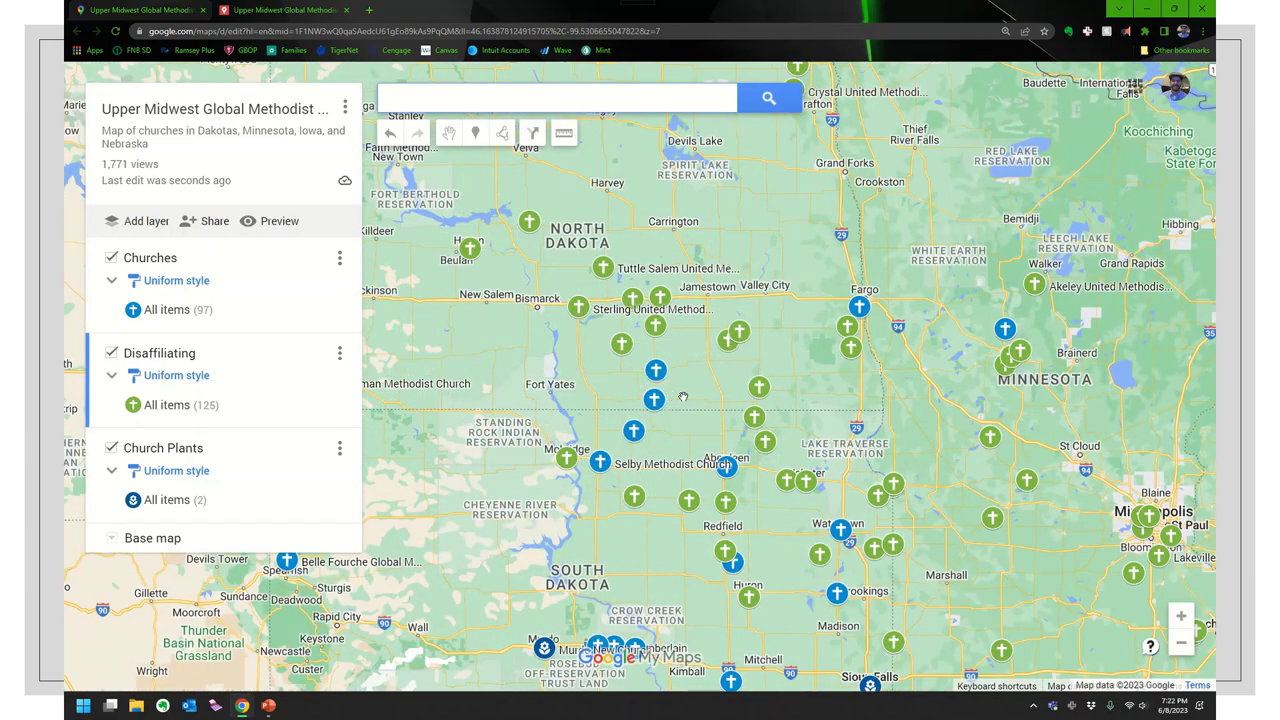
pyautogui.scroll(-2, 700, 396)
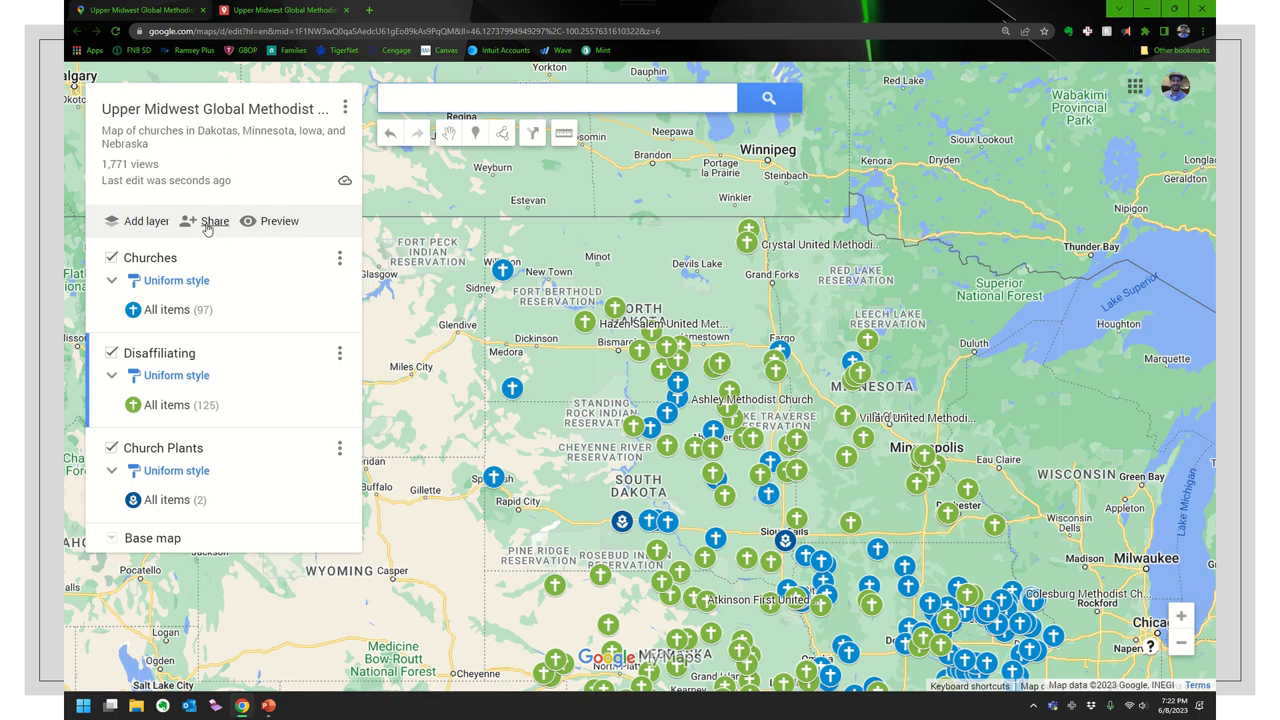
pyautogui.click(208, 224)
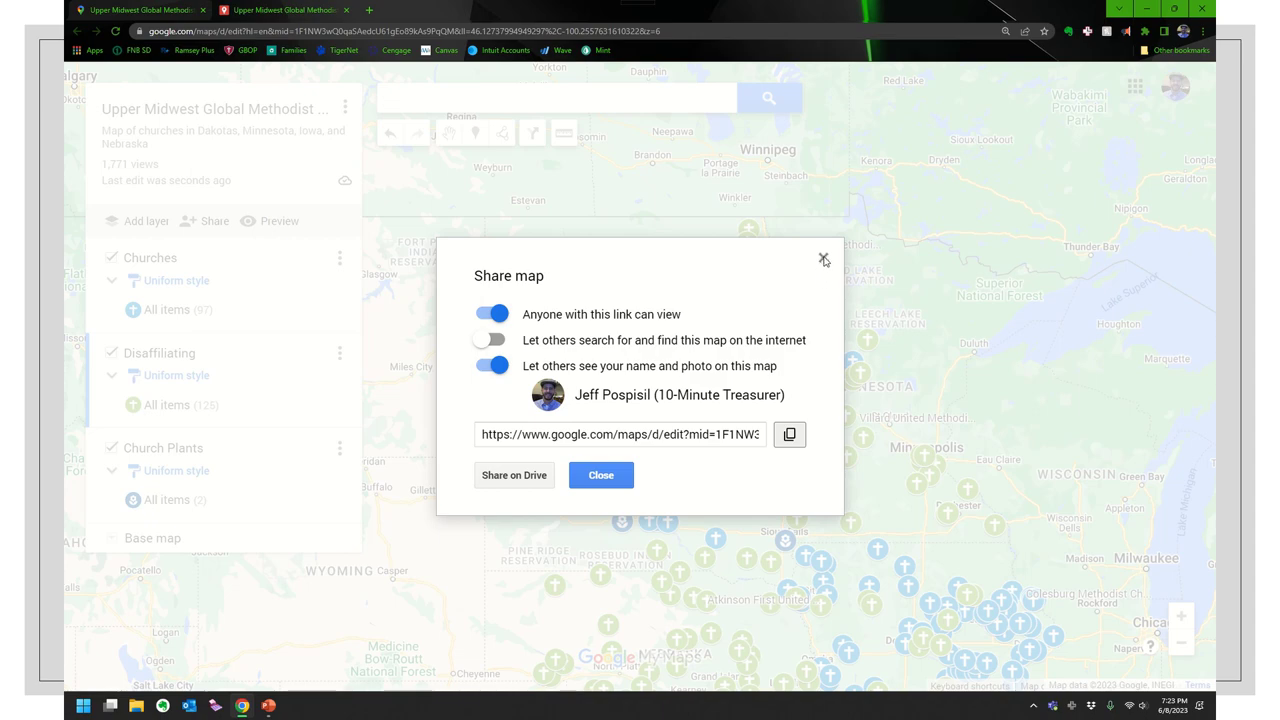
pyautogui.click(823, 259)
pyautogui.click(345, 107)
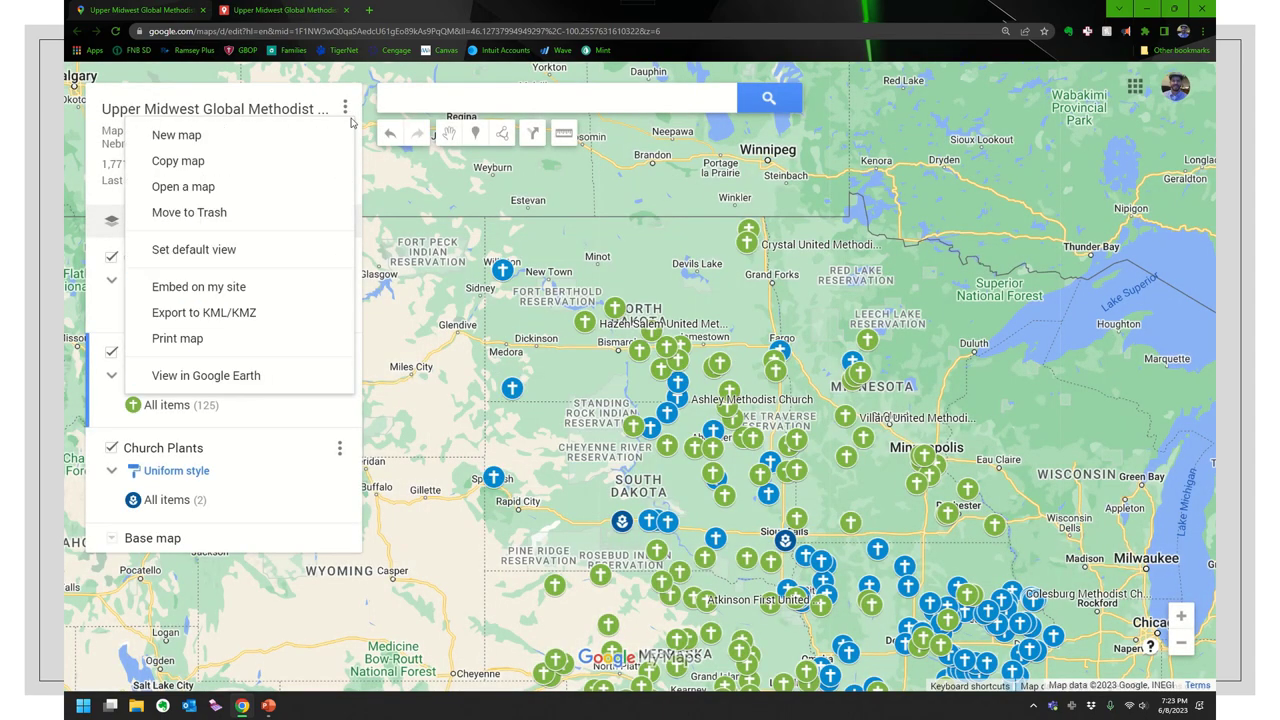
pyautogui.click(266, 286)
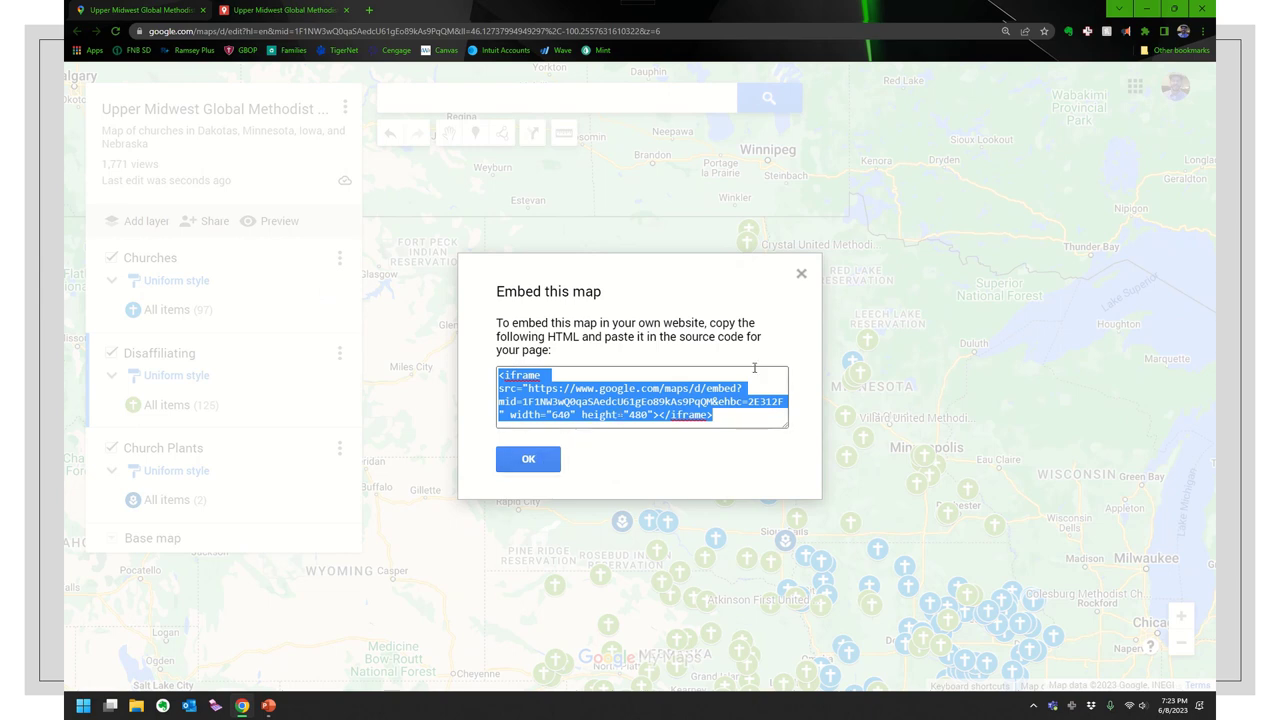
pyautogui.click(801, 273)
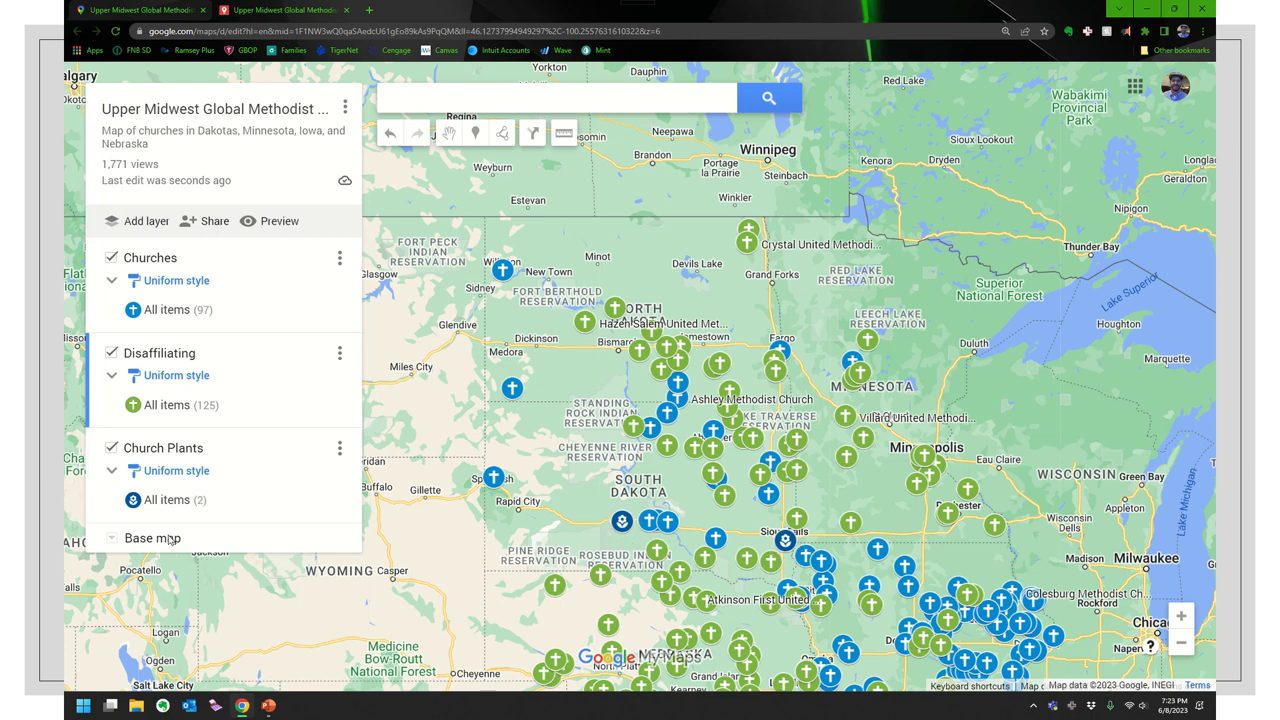
pyautogui.click(112, 540)
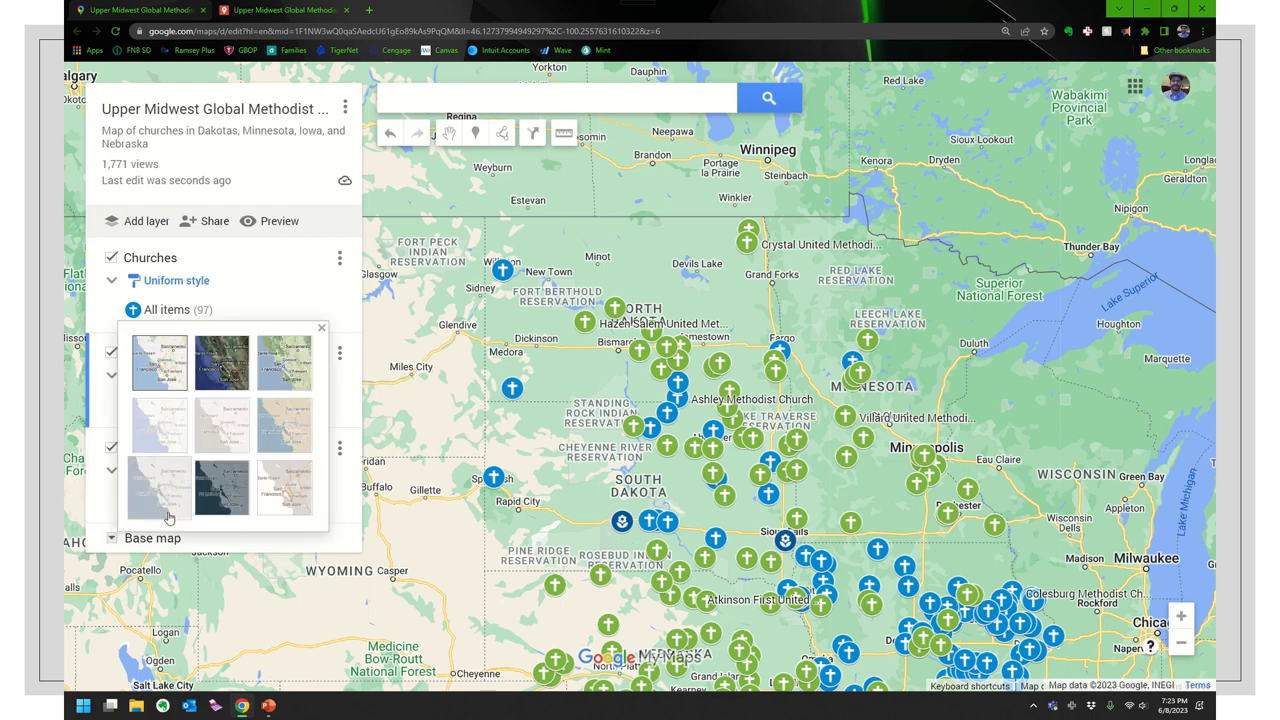
pyautogui.click(225, 389)
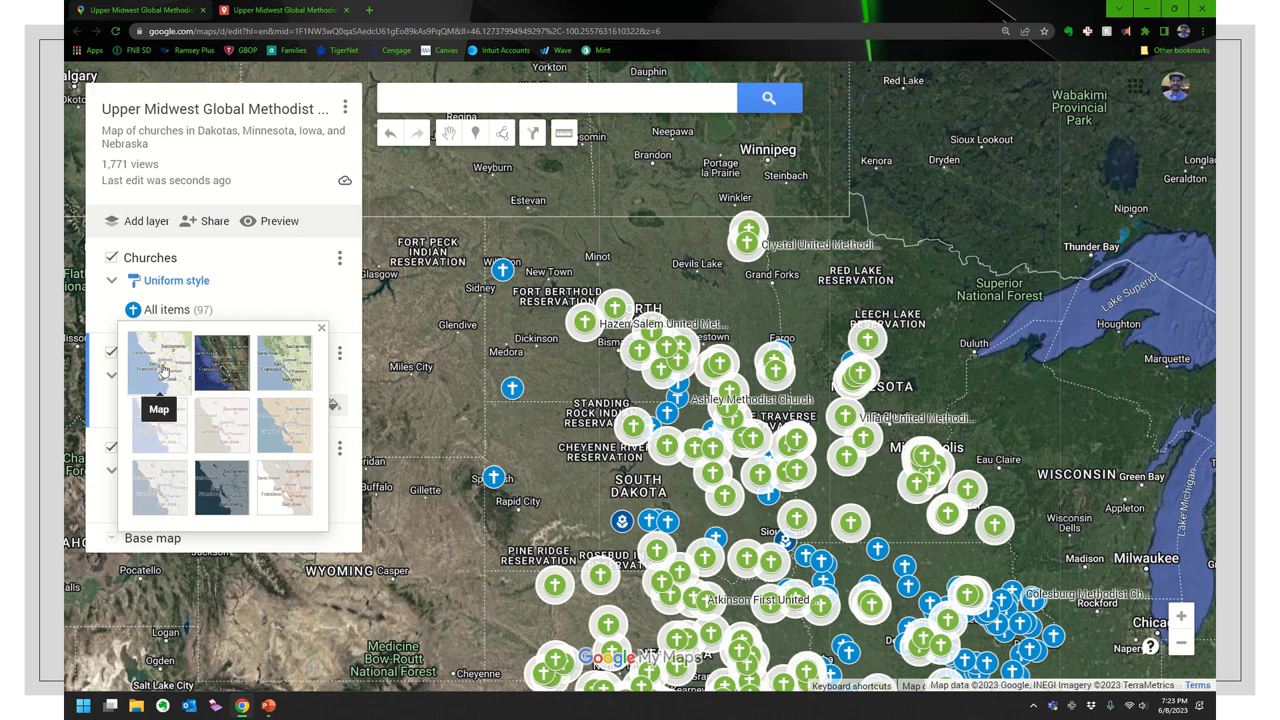
pyautogui.click(150, 370)
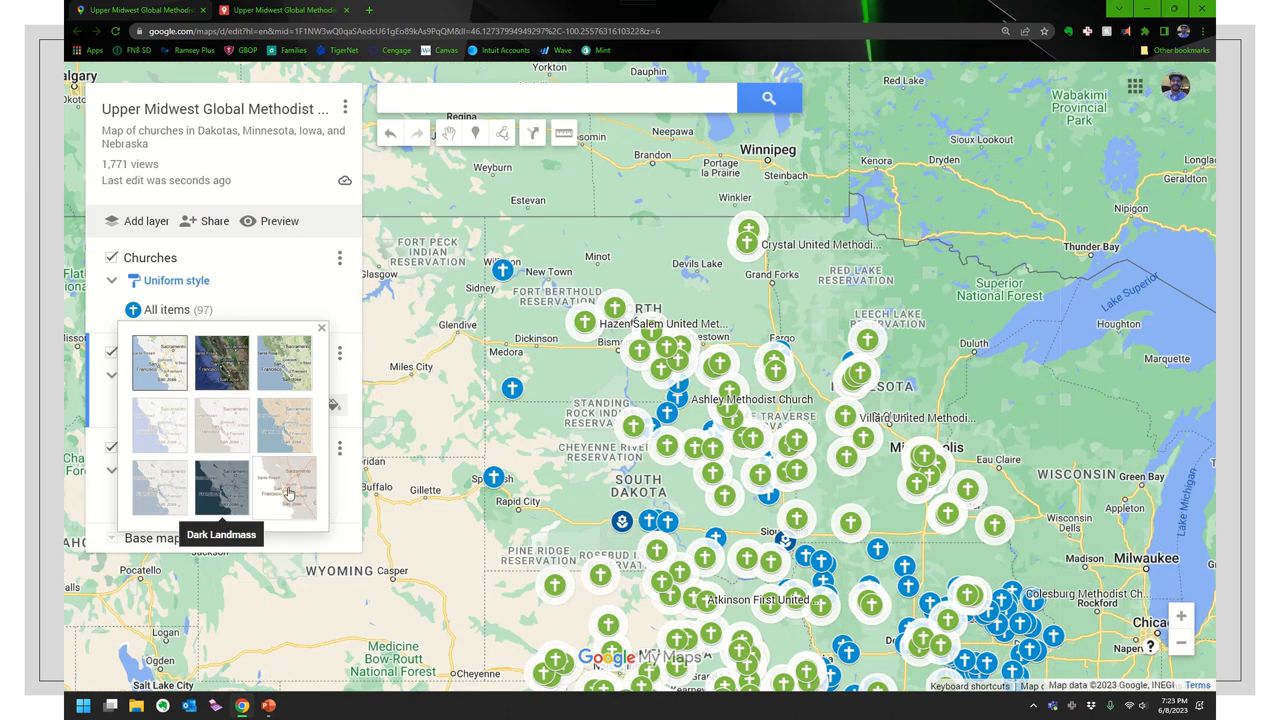
pyautogui.click(321, 328)
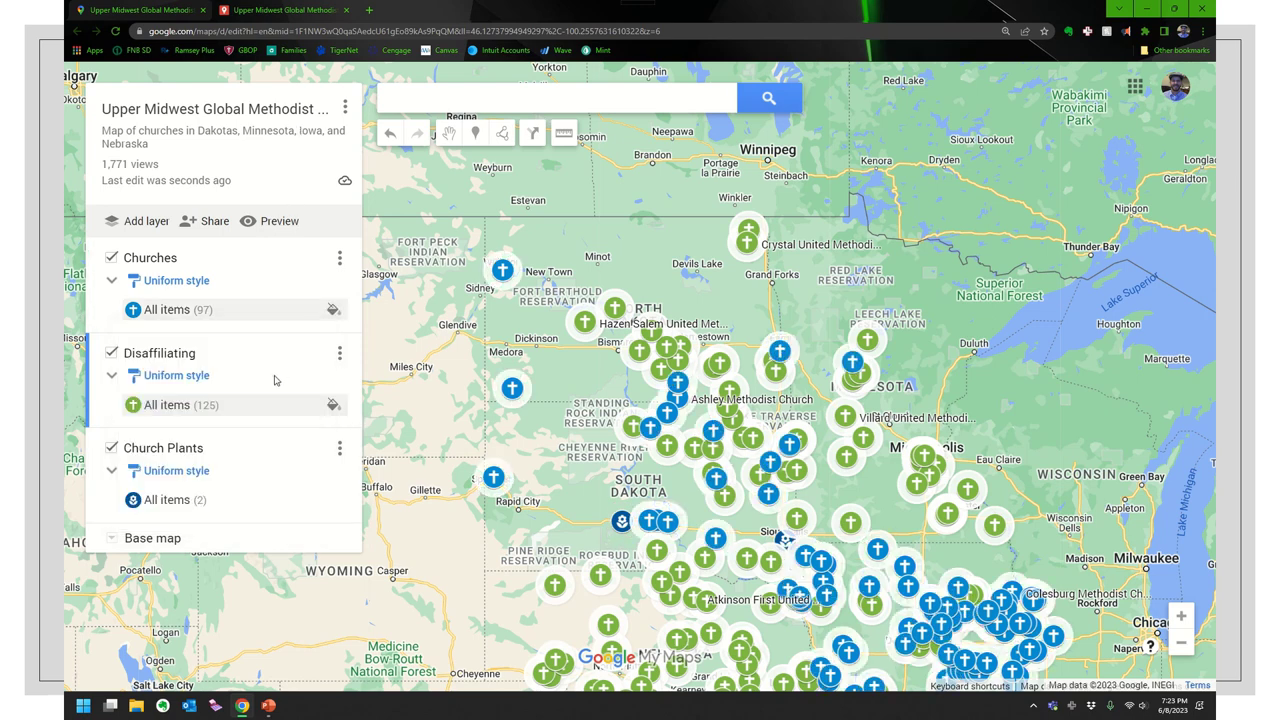